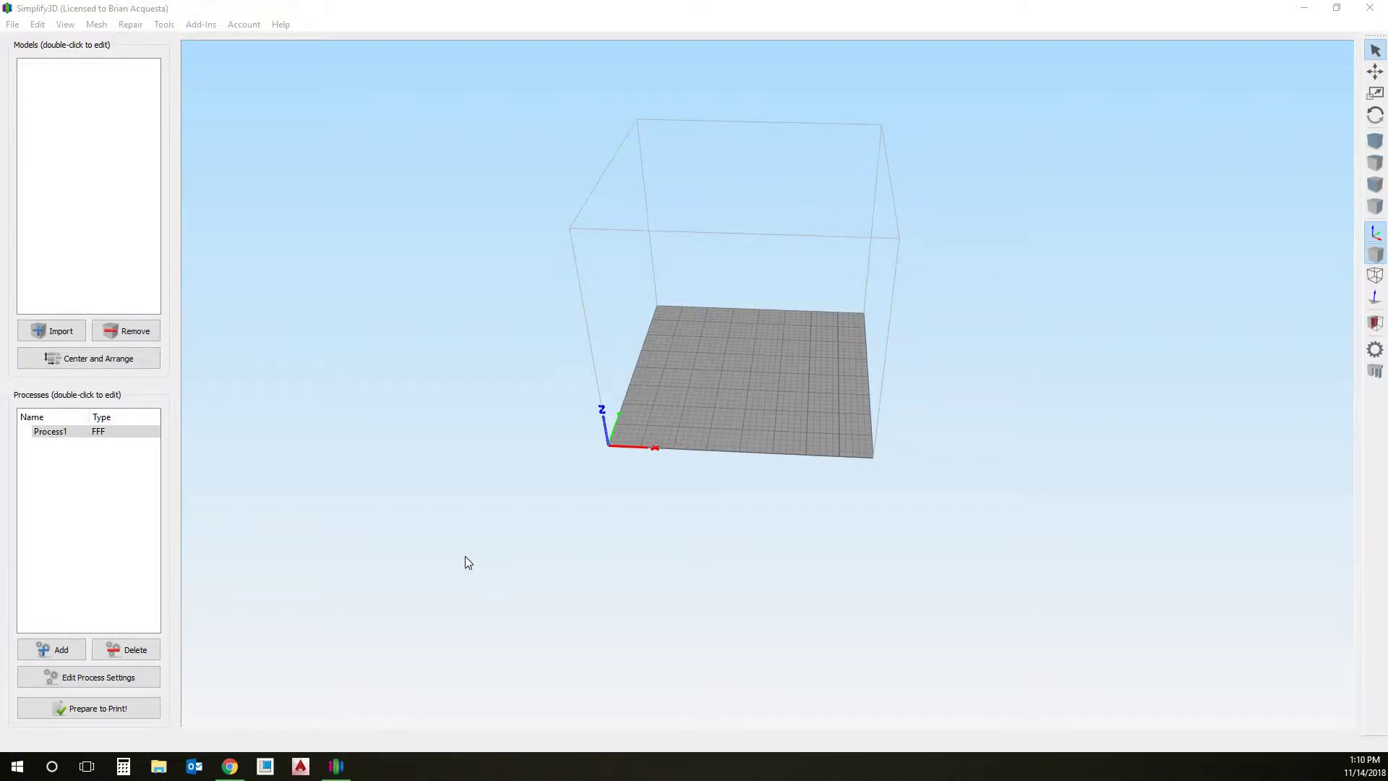
- Orbit and zoom the empty build volume to inspect the bed from several angles
left_click(537, 281)
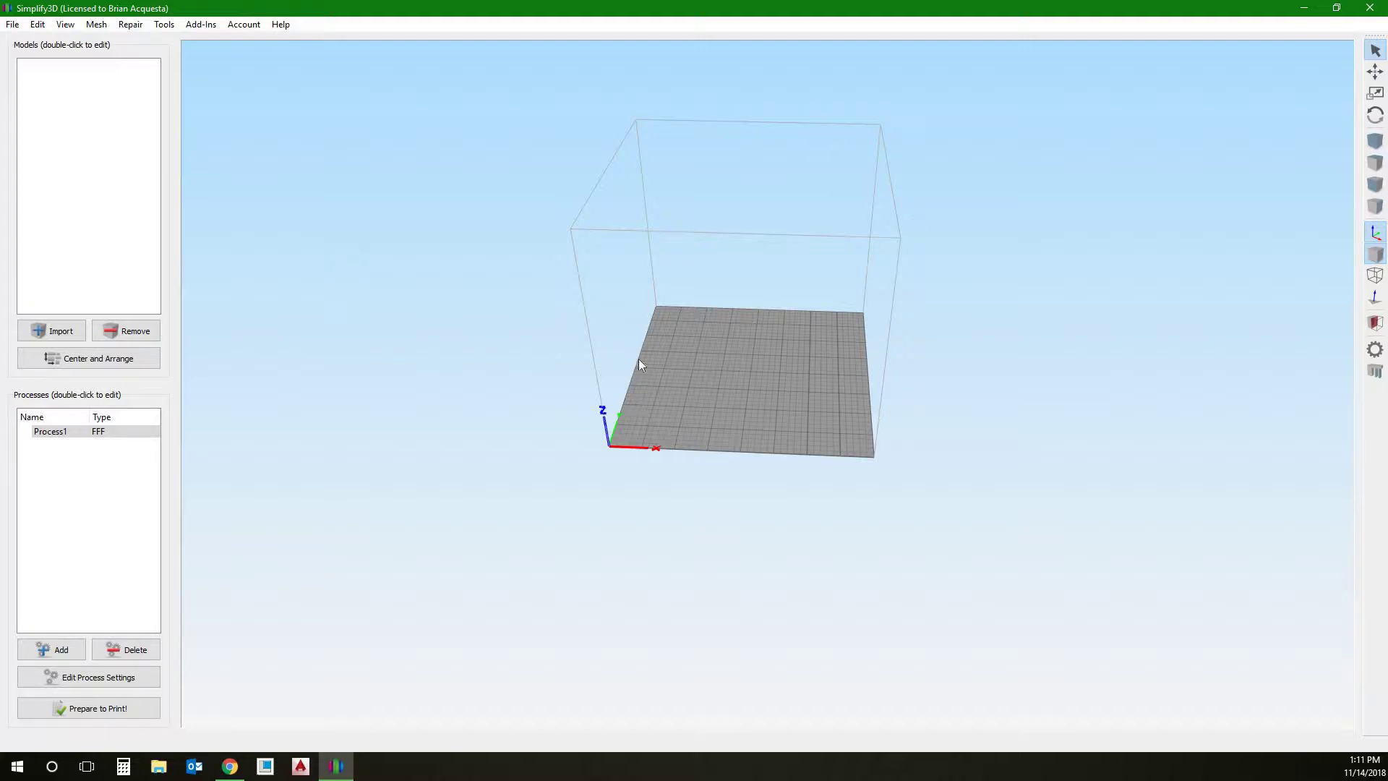
left_click_drag(769, 408, 839, 314)
scroll(756, 328, "down", 2)
left_click_drag(626, 291, 742, 372)
scroll(738, 372, "down", 2)
scroll(739, 376, "up", 3)
left_click_drag(626, 414, 544, 414)
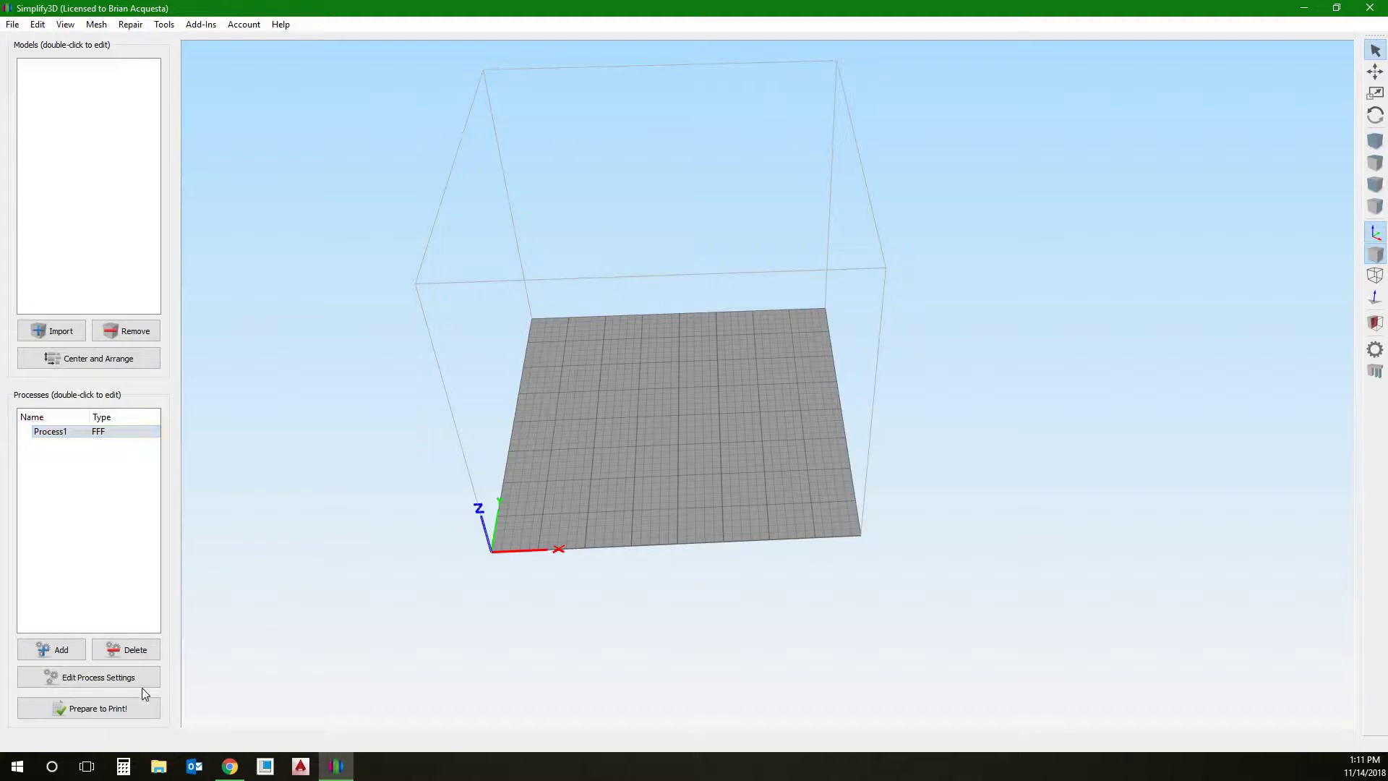
- Import the CalibrationCube file onto the build plate and orbit around the cube
left_click(110, 685)
left_click(48, 330)
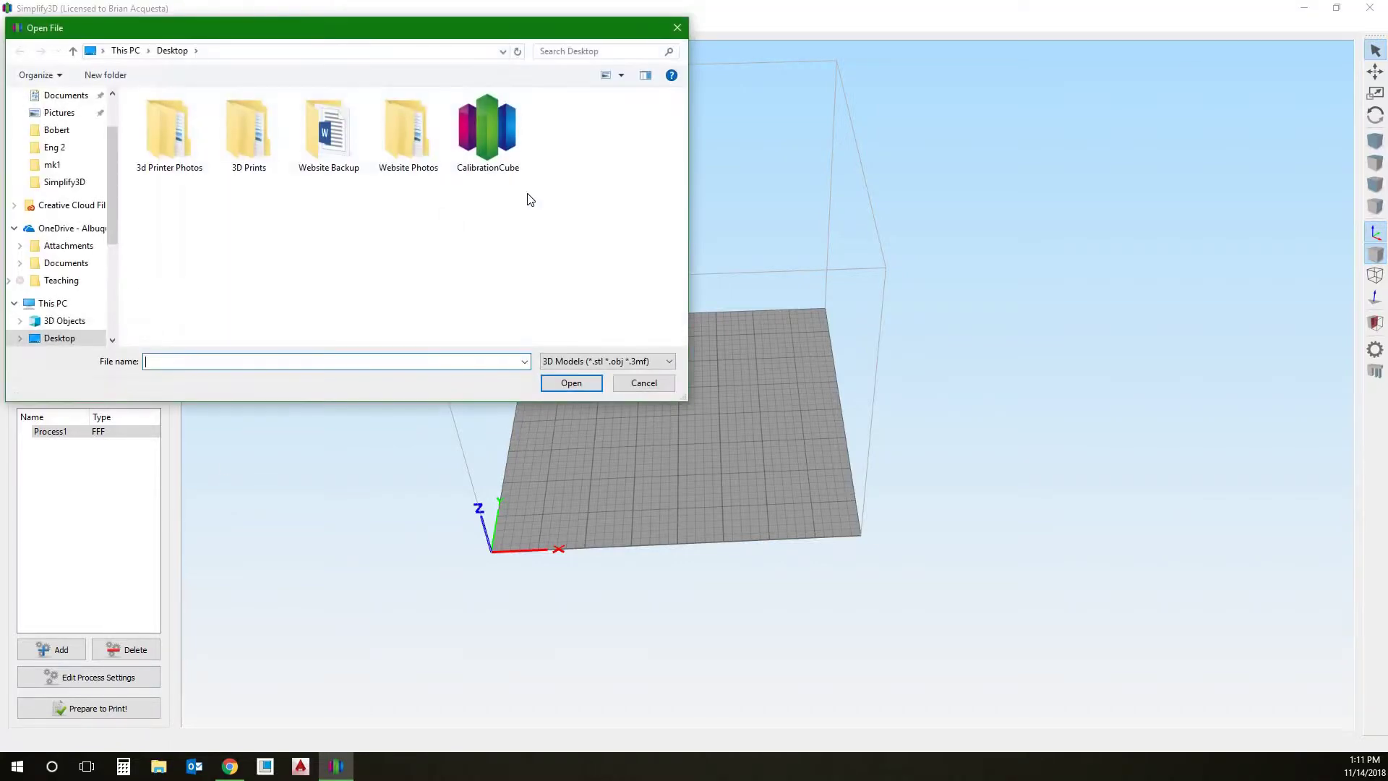
left_click(490, 119)
left_click(571, 384)
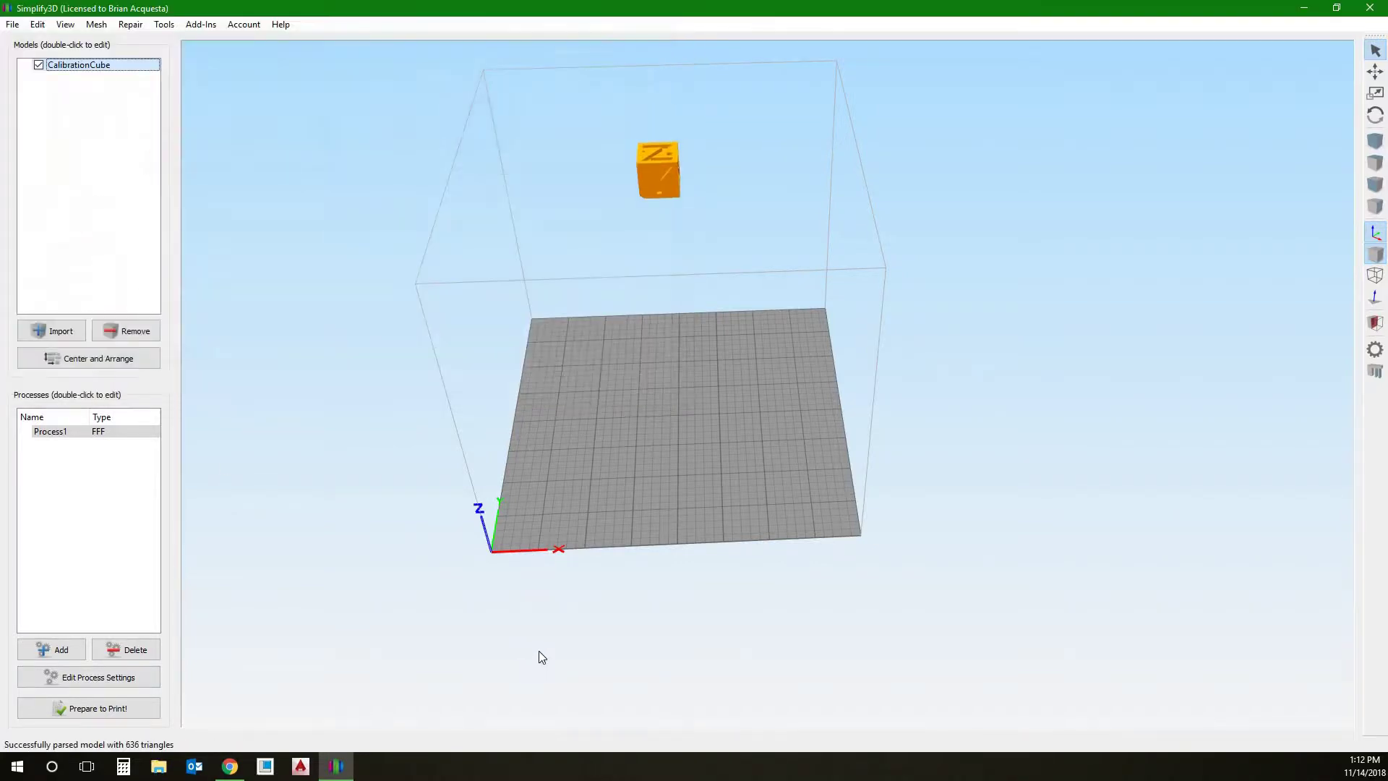
scroll(691, 496, "up", 5)
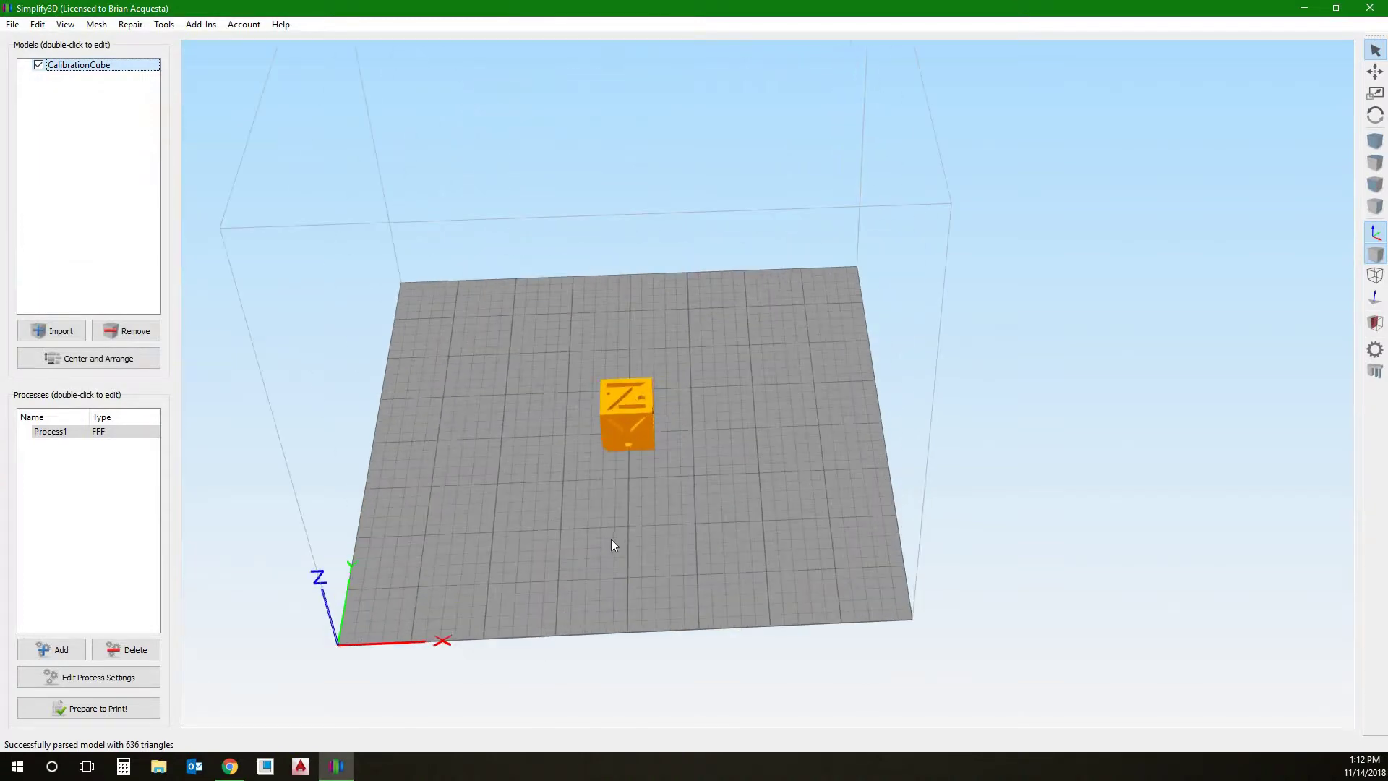
left_click_drag(637, 477, 493, 602)
left_click_drag(587, 613, 449, 572)
scroll(449, 572, "up", 3)
scroll(436, 570, "down", 5)
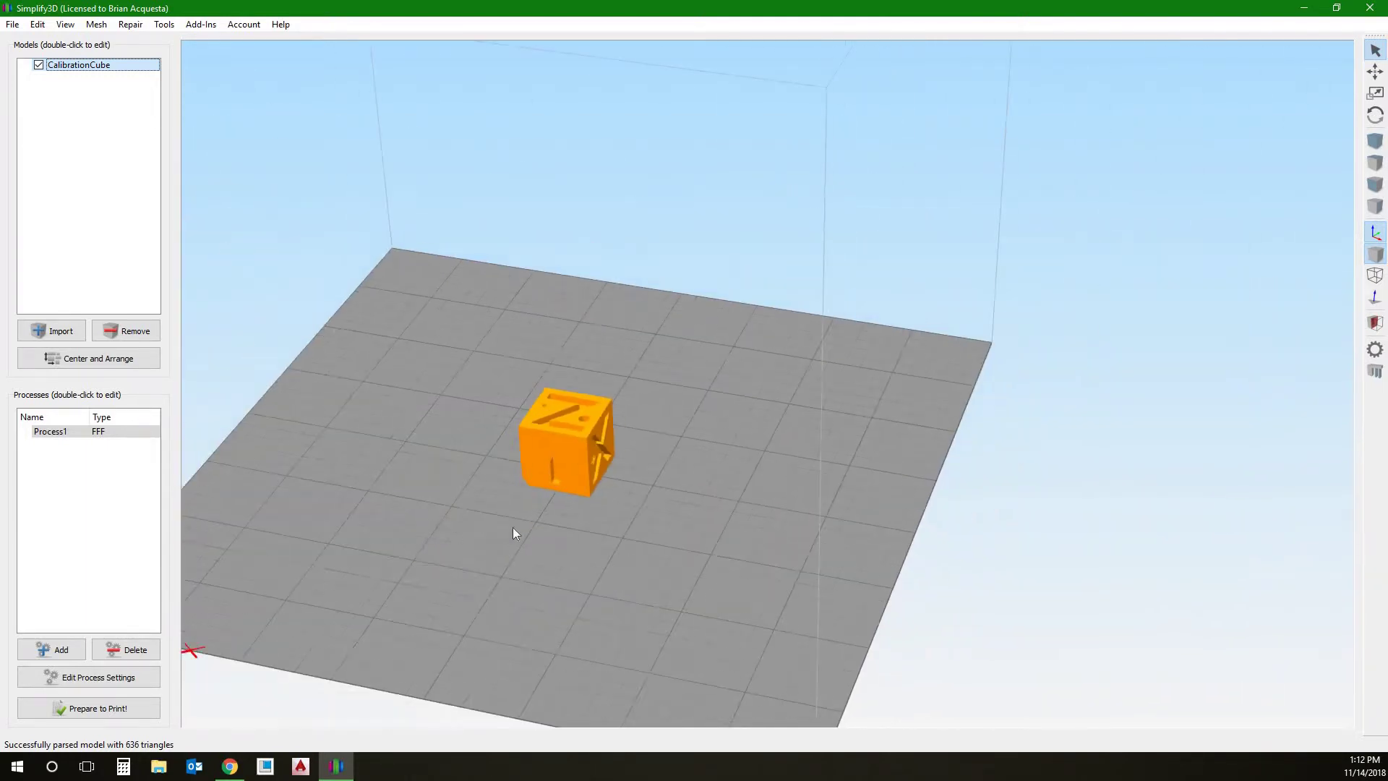
left_click_drag(571, 530, 254, 405)
left_click(47, 333)
double_click(485, 138)
left_click(50, 333)
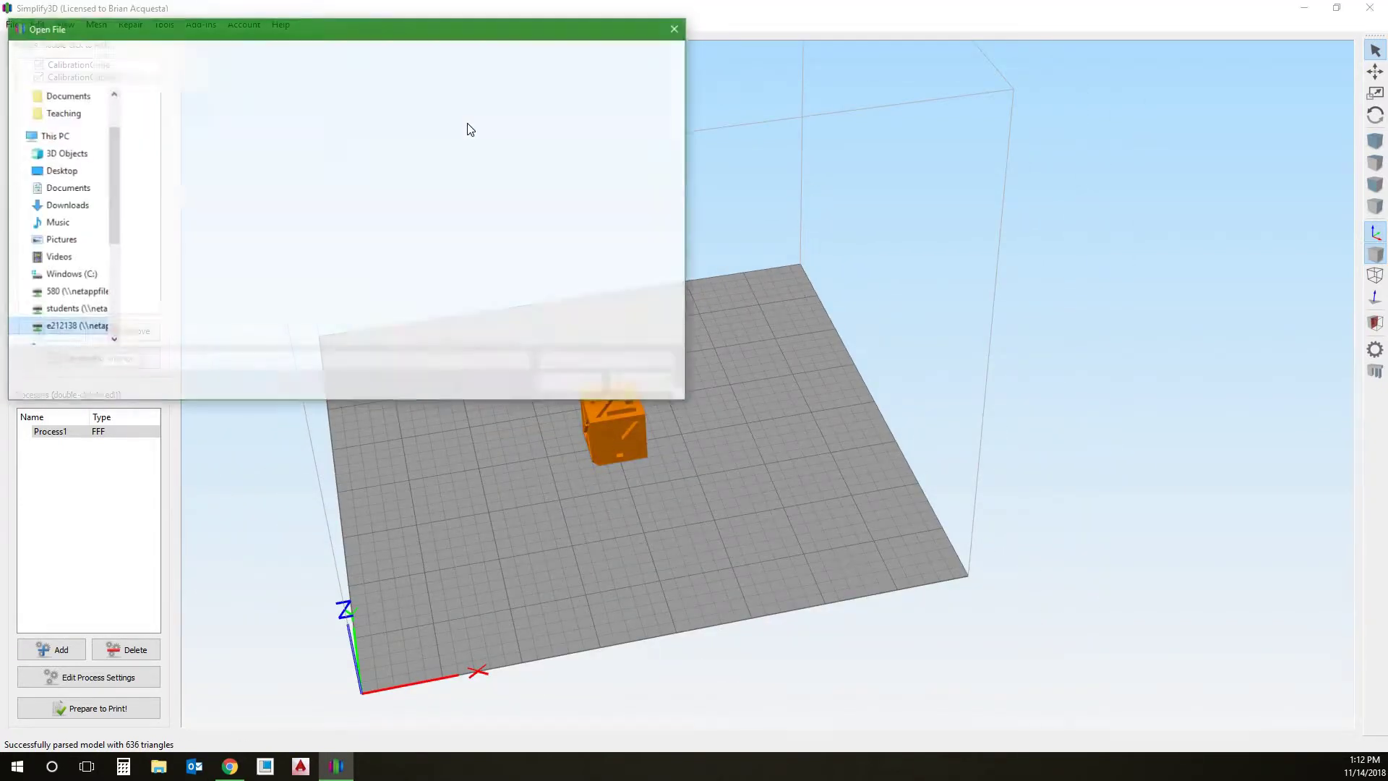
key("Escape")
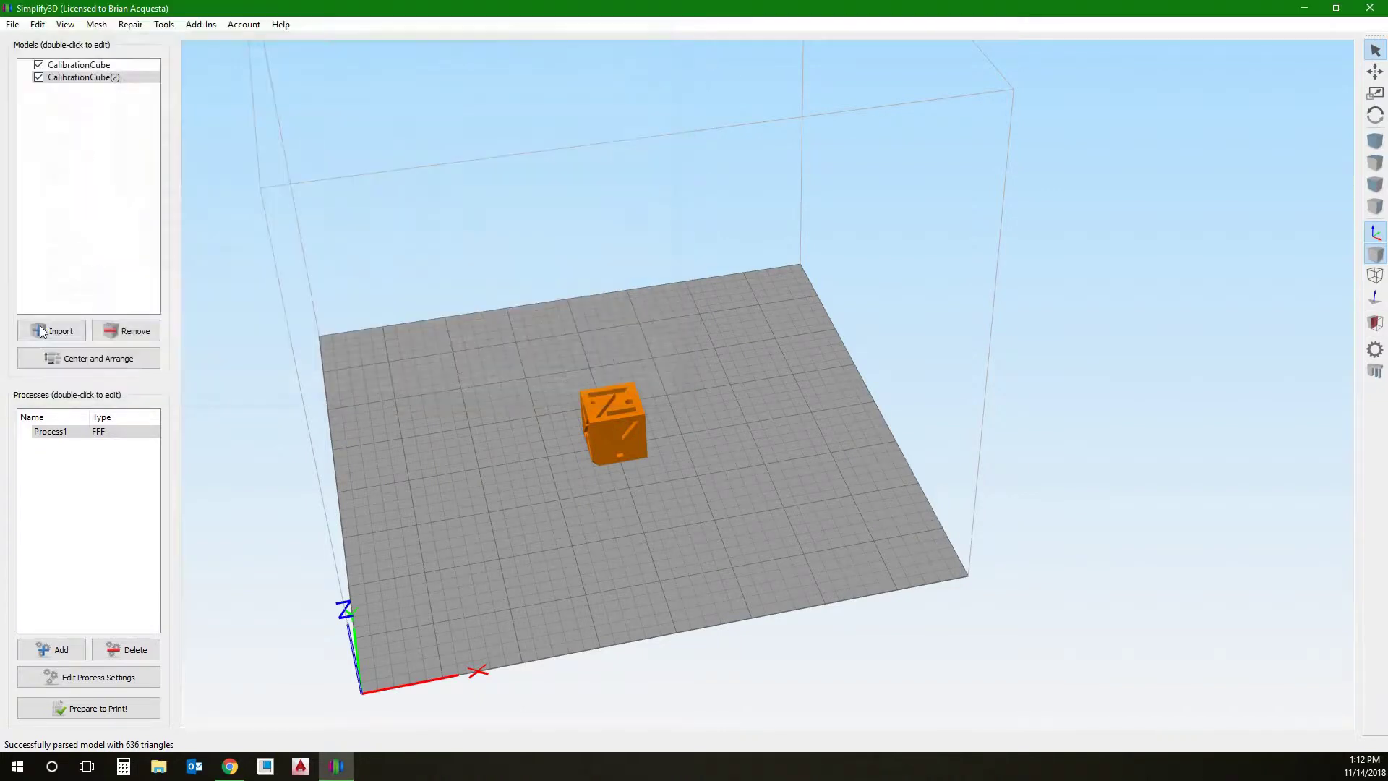
left_click(48, 333)
left_click(488, 134)
double_click(515, 120)
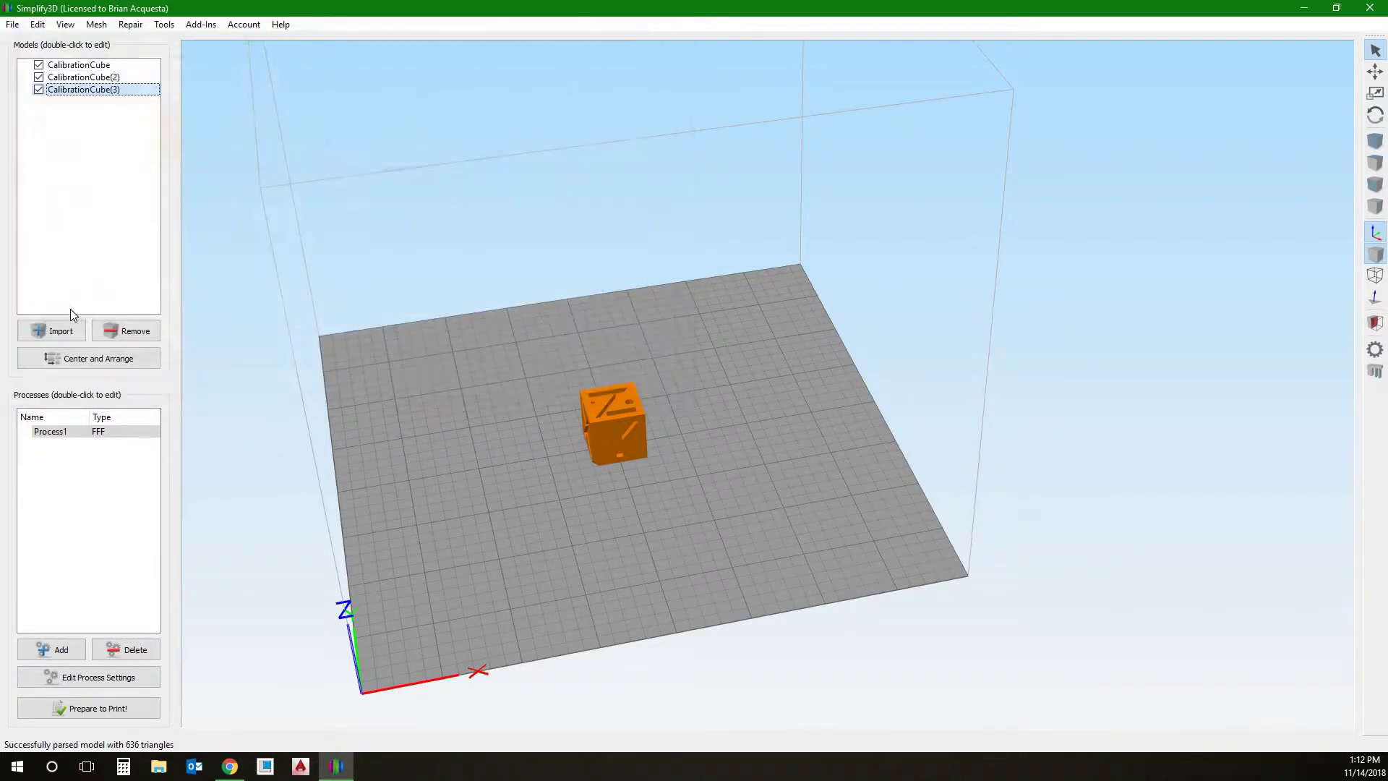
left_click(66, 323)
double_click(511, 137)
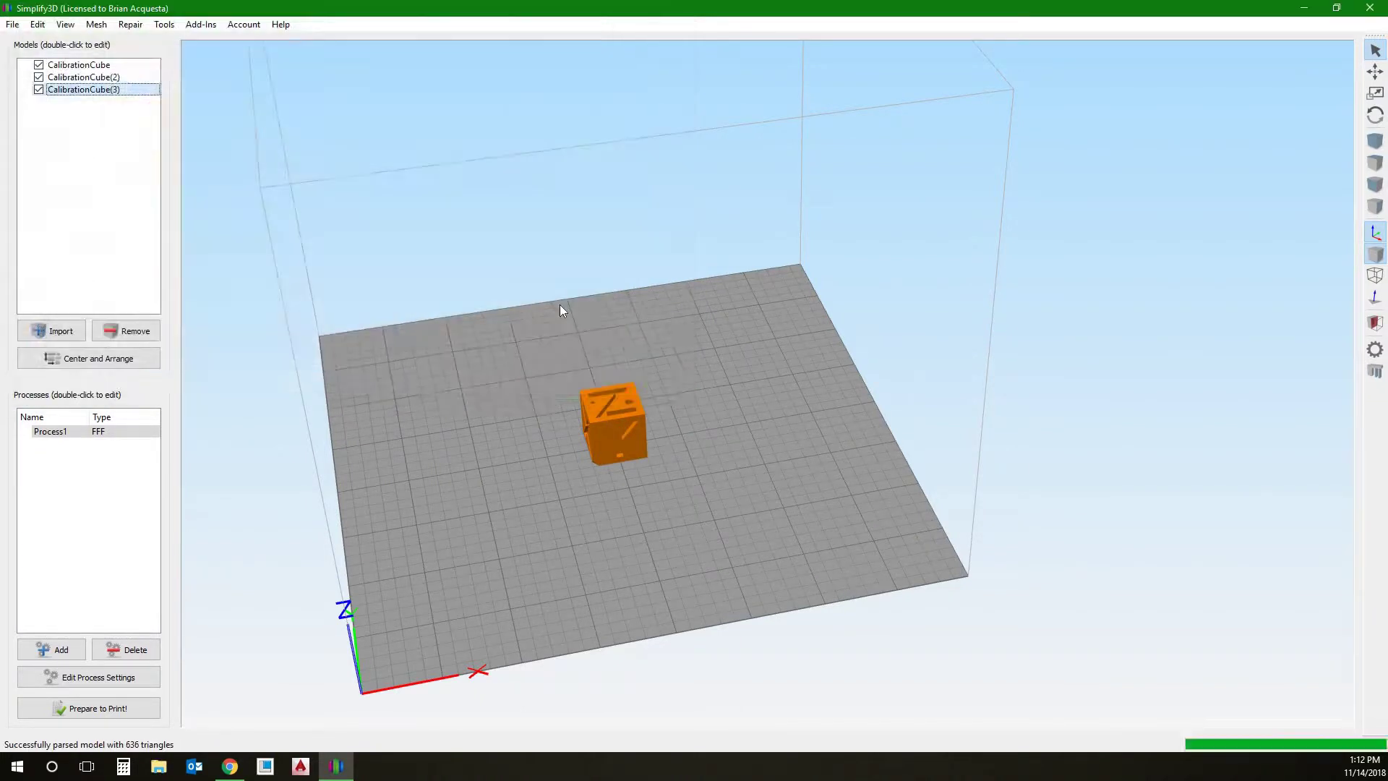
left_click(94, 361)
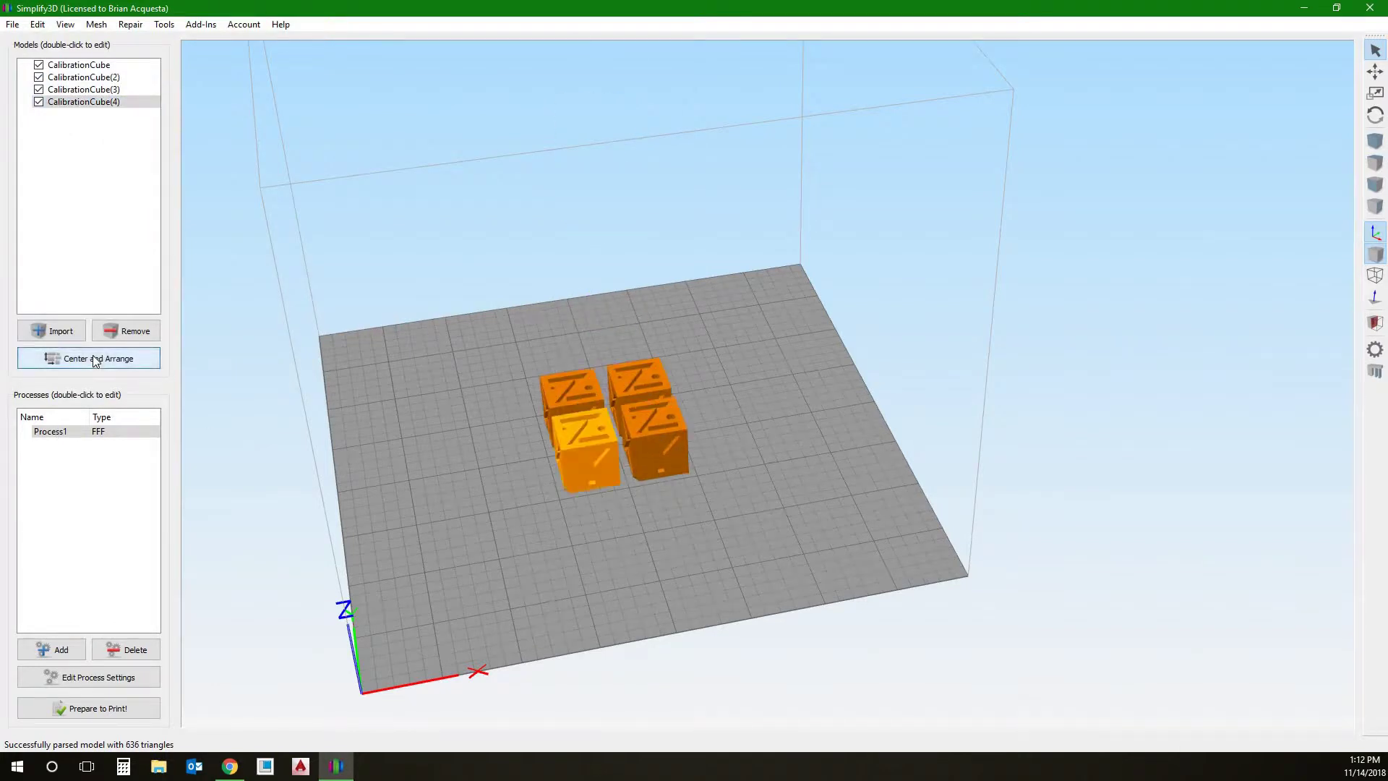
left_click_drag(804, 465, 132, 309)
left_click(128, 332)
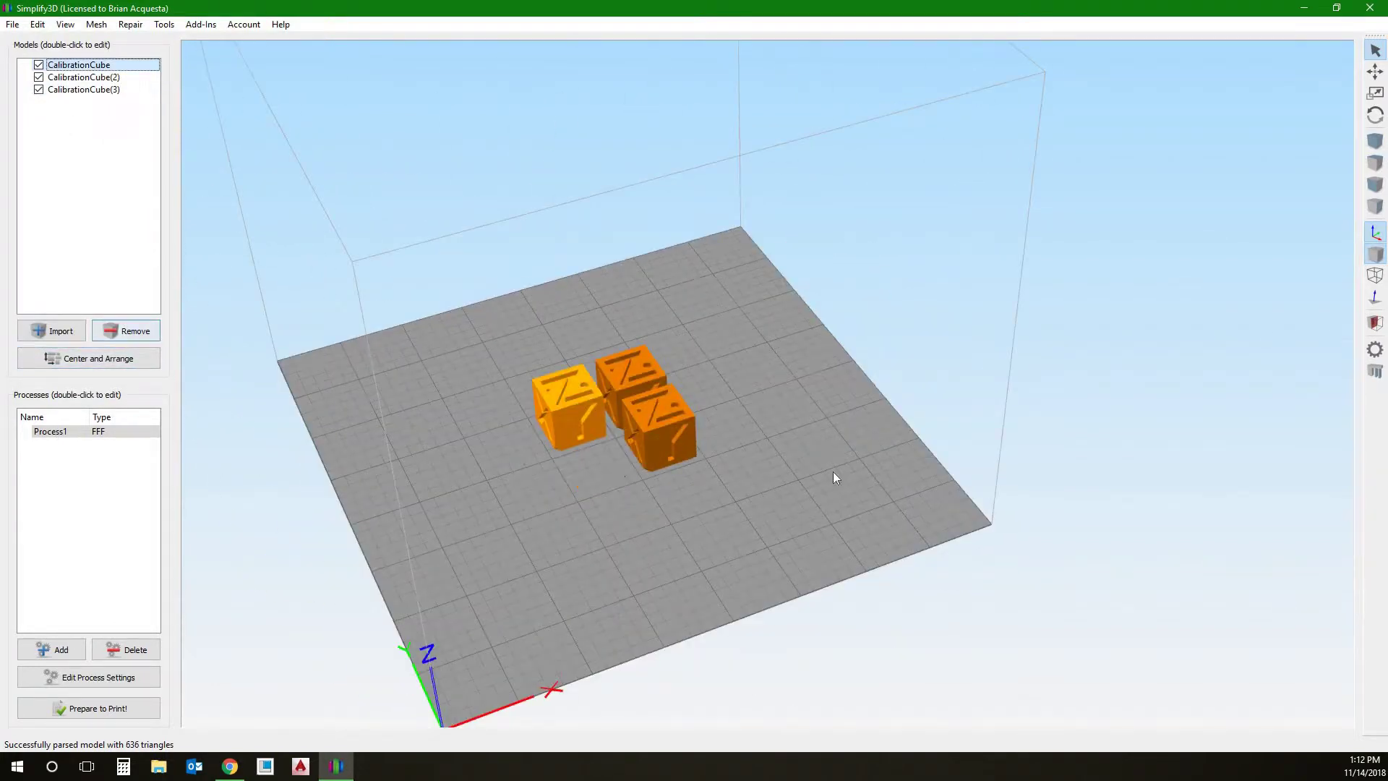
left_click(145, 335)
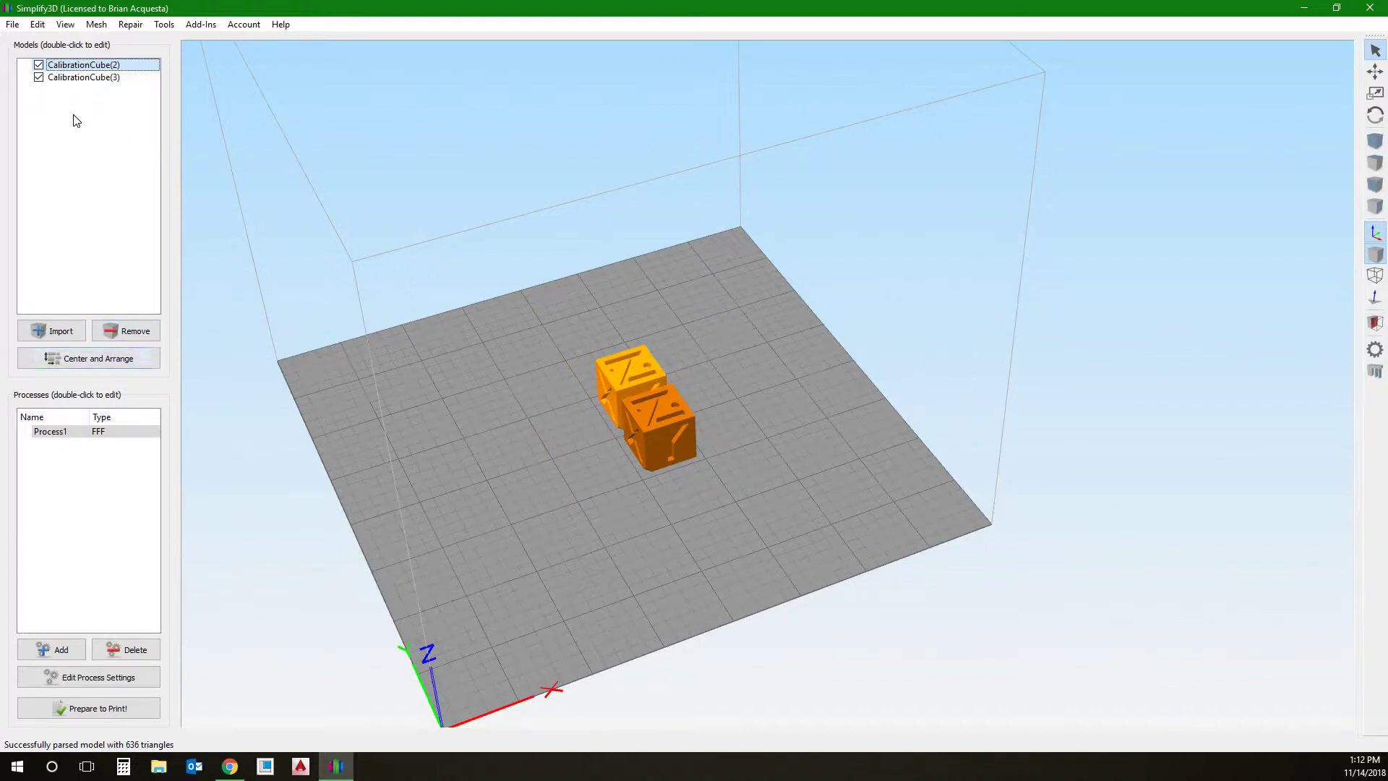
left_click(117, 334)
left_click(117, 334)
left_click(79, 340)
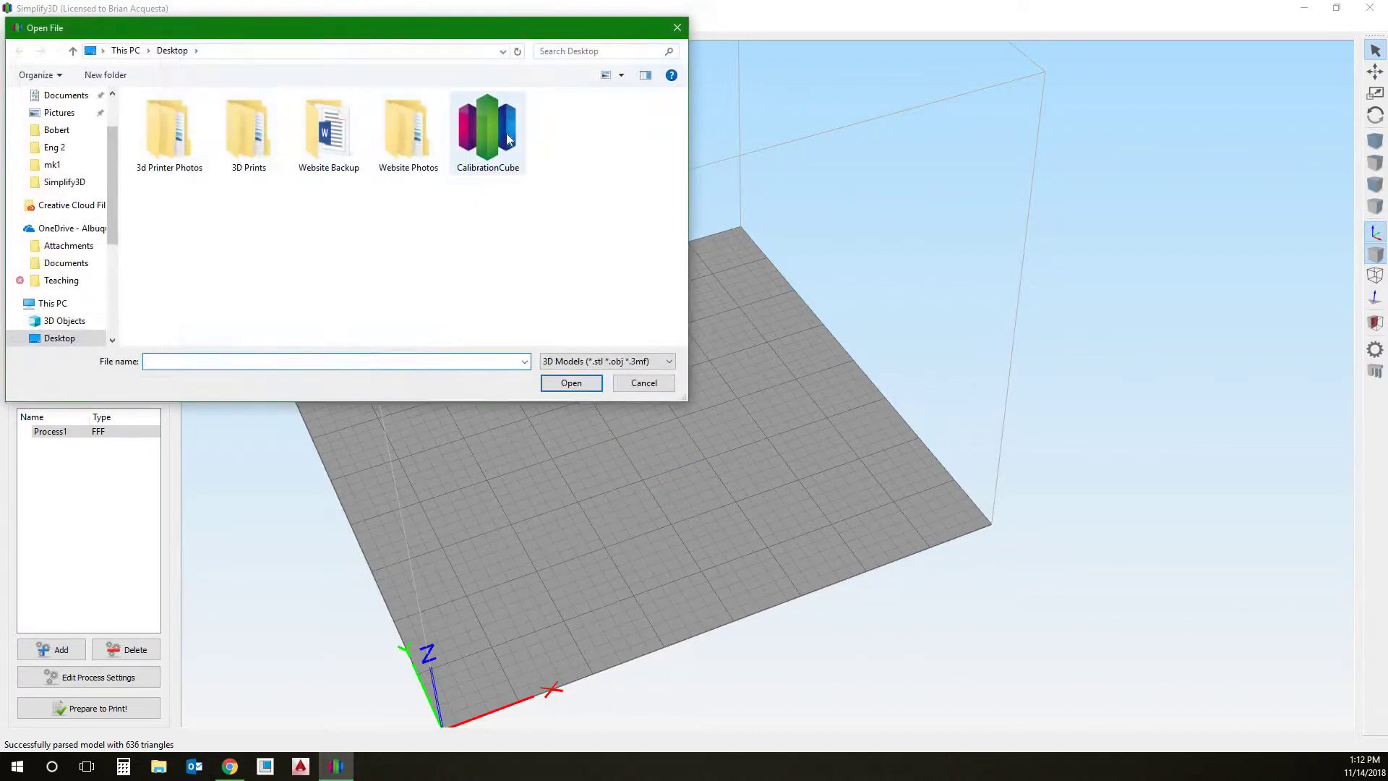
double_click(488, 134)
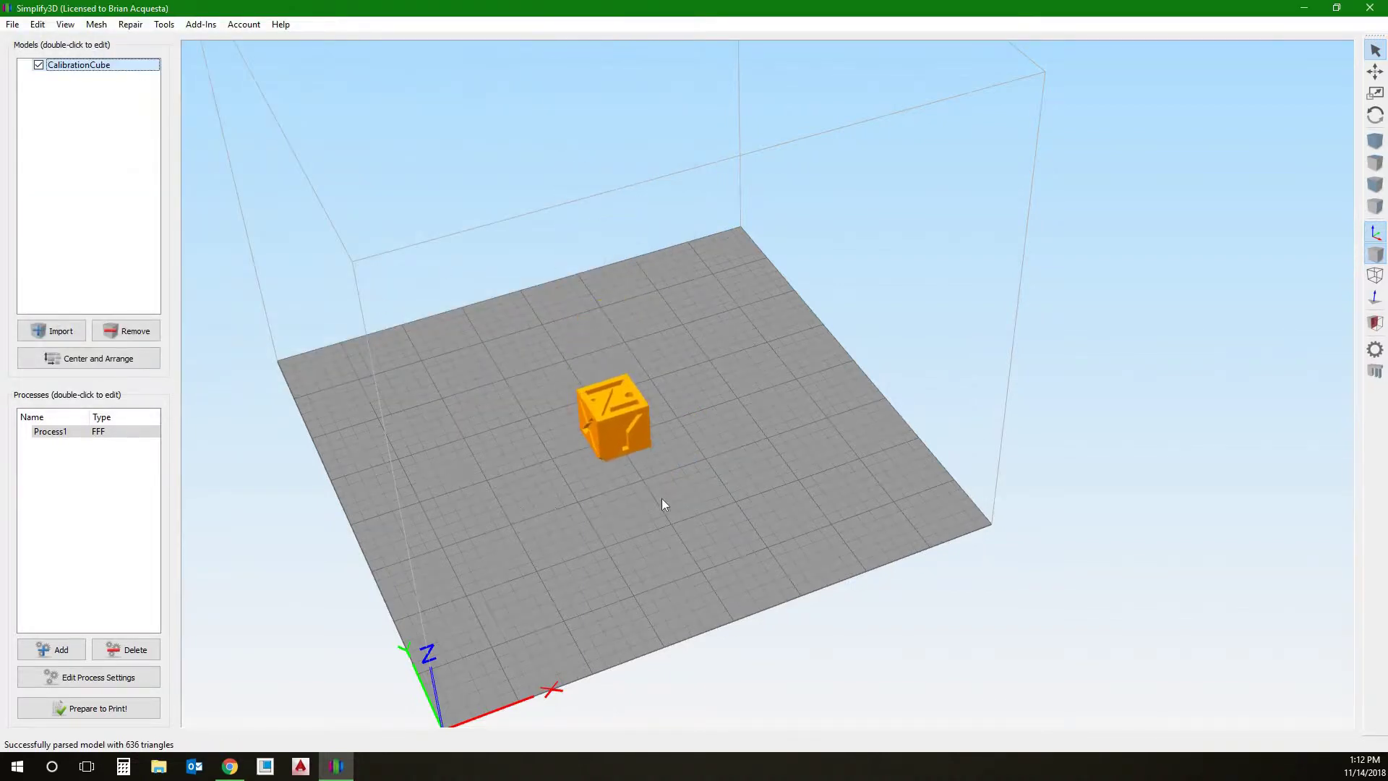
left_click_drag(705, 496, 184, 408)
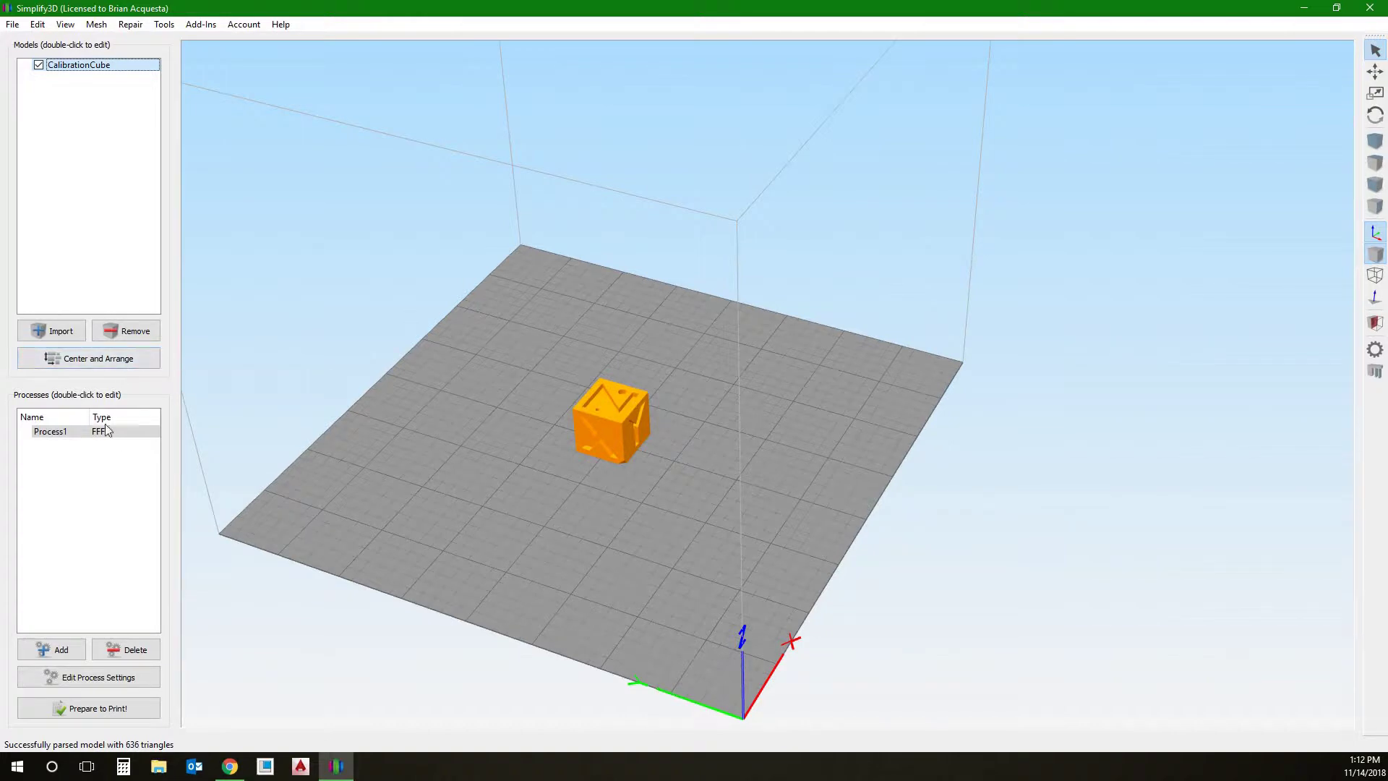
- Open Process1 settings and switch to MP Maker Pro Mk1, discarding the Select Plus changes
left_click(80, 684)
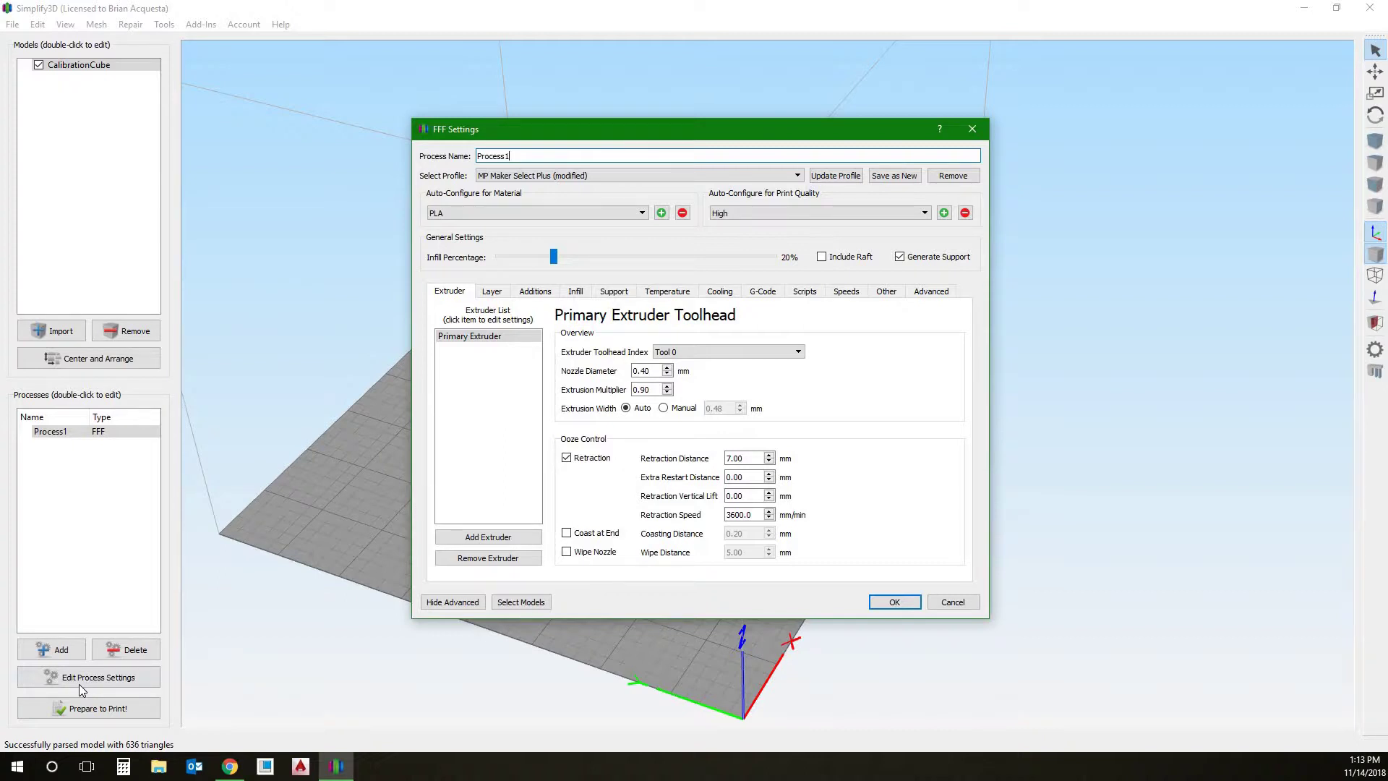
left_click(531, 176)
left_click(716, 176)
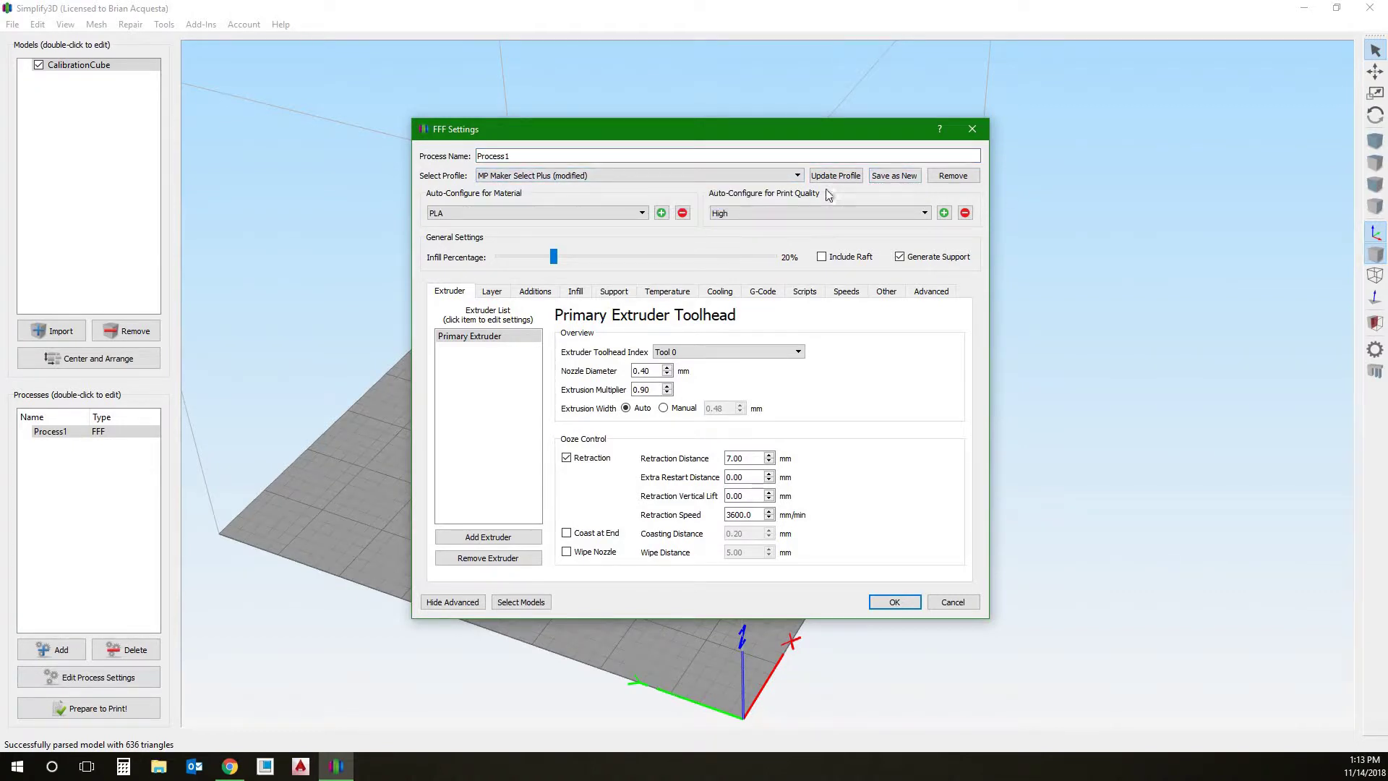
left_click(583, 179)
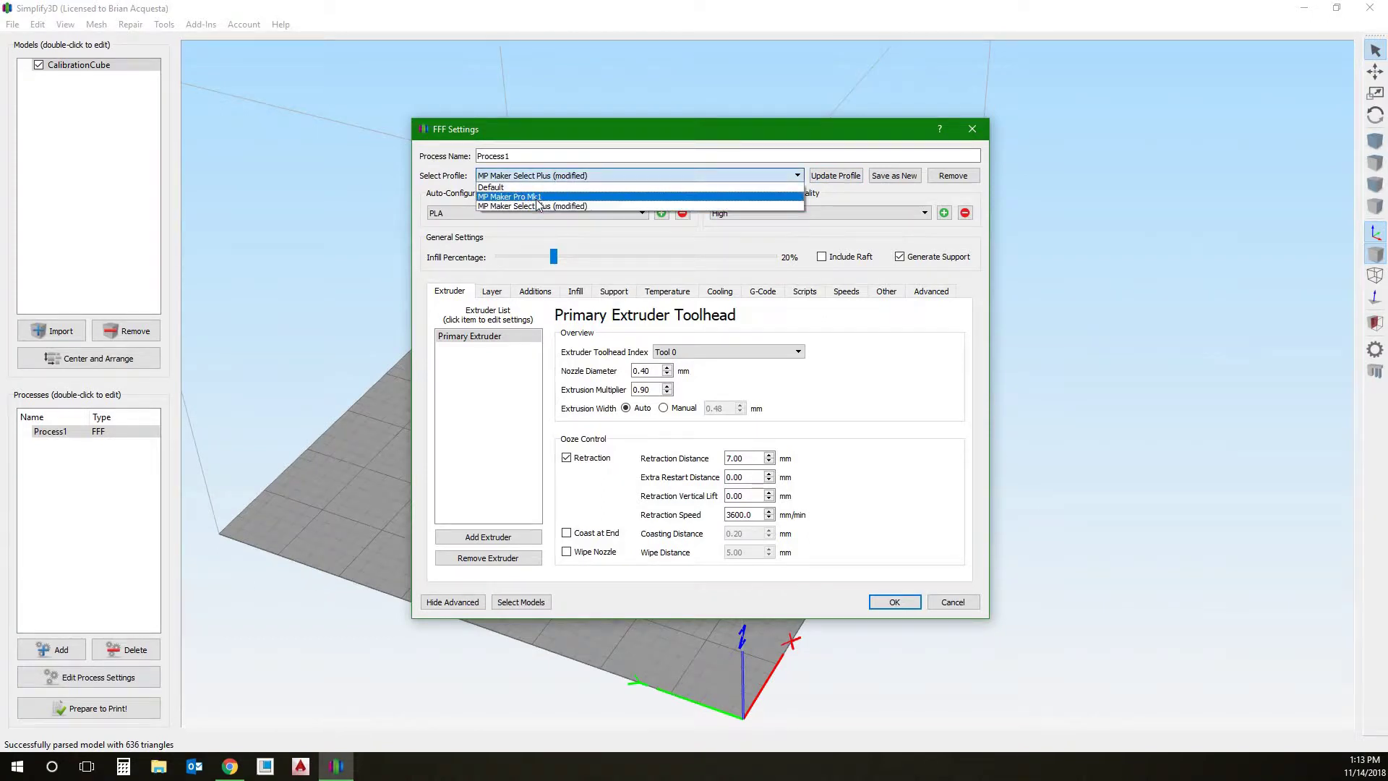
left_click(533, 197)
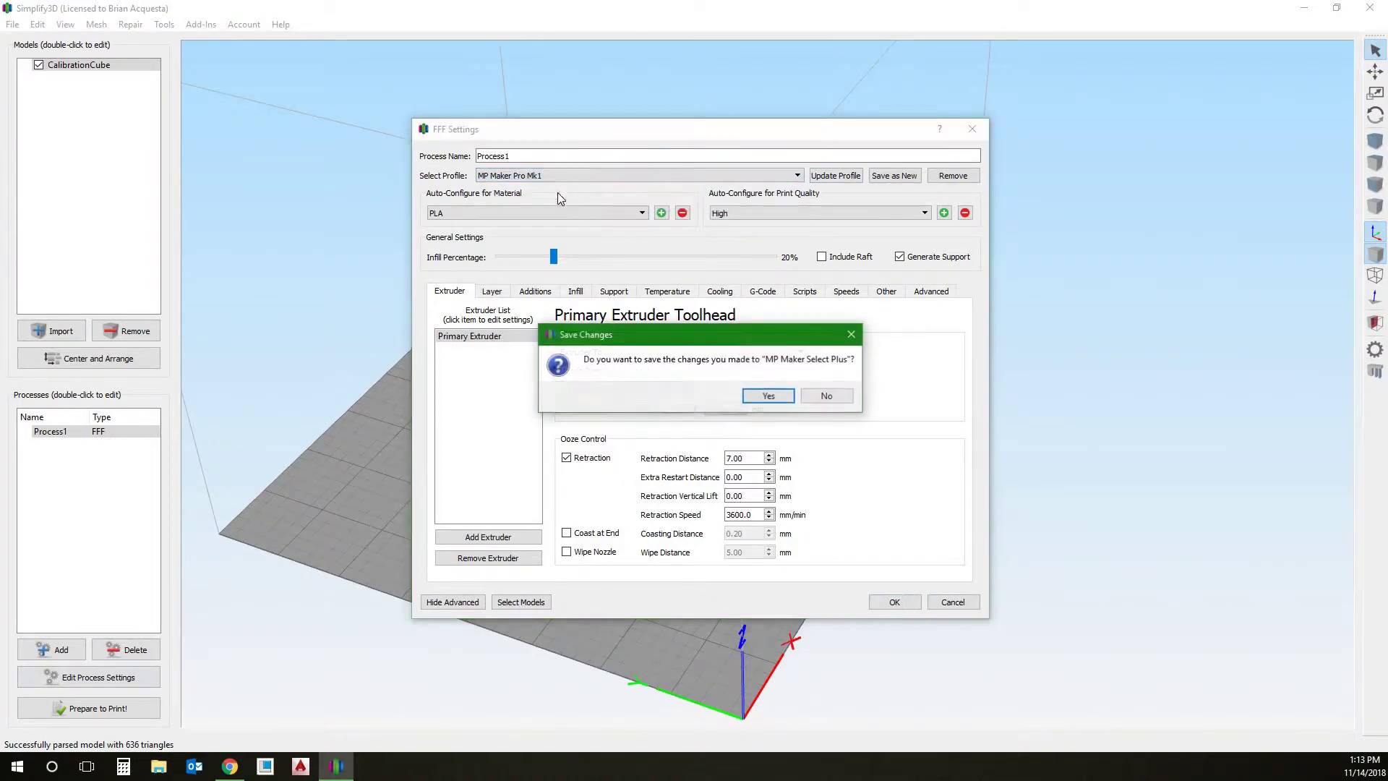
left_click(839, 395)
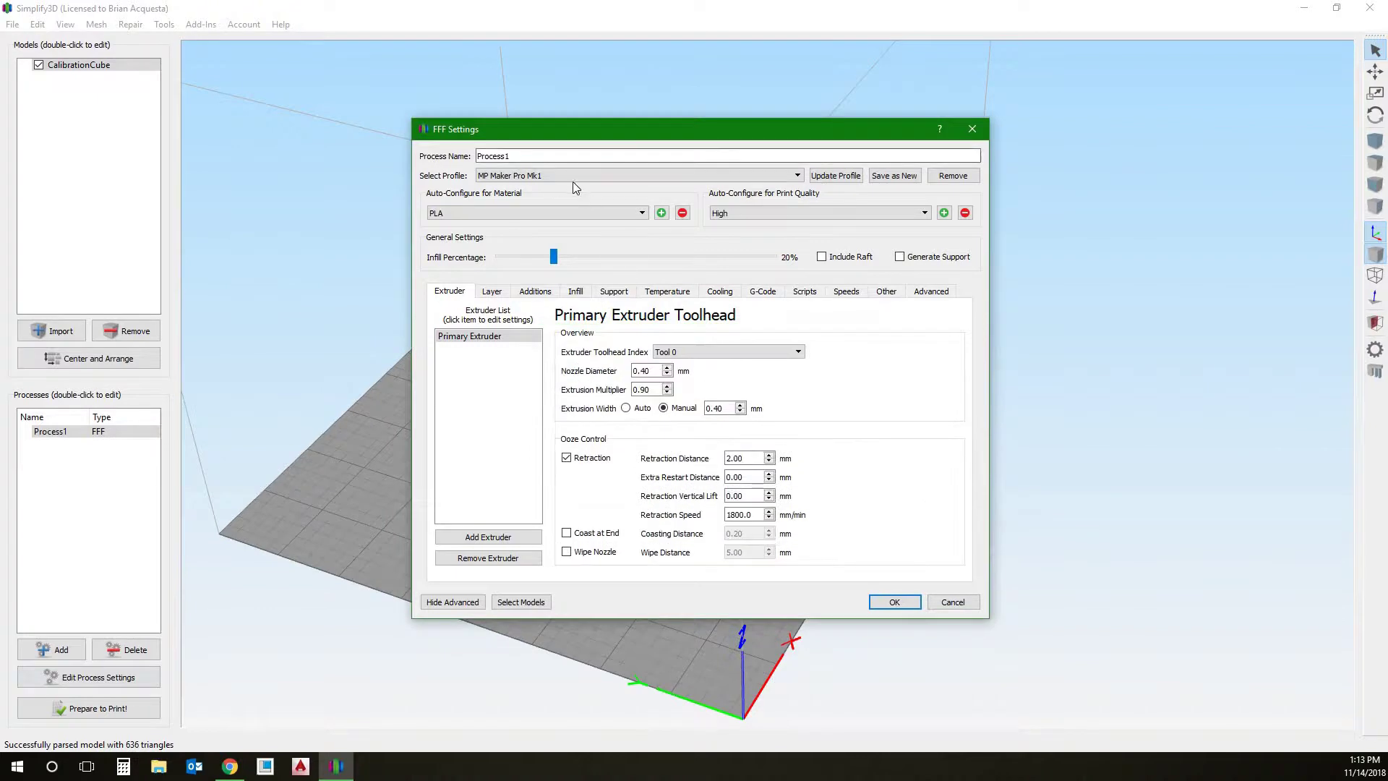
- Try the MP Maker Select Plus profile, then settle back on MP Maker Pro Mk1
left_click(572, 181)
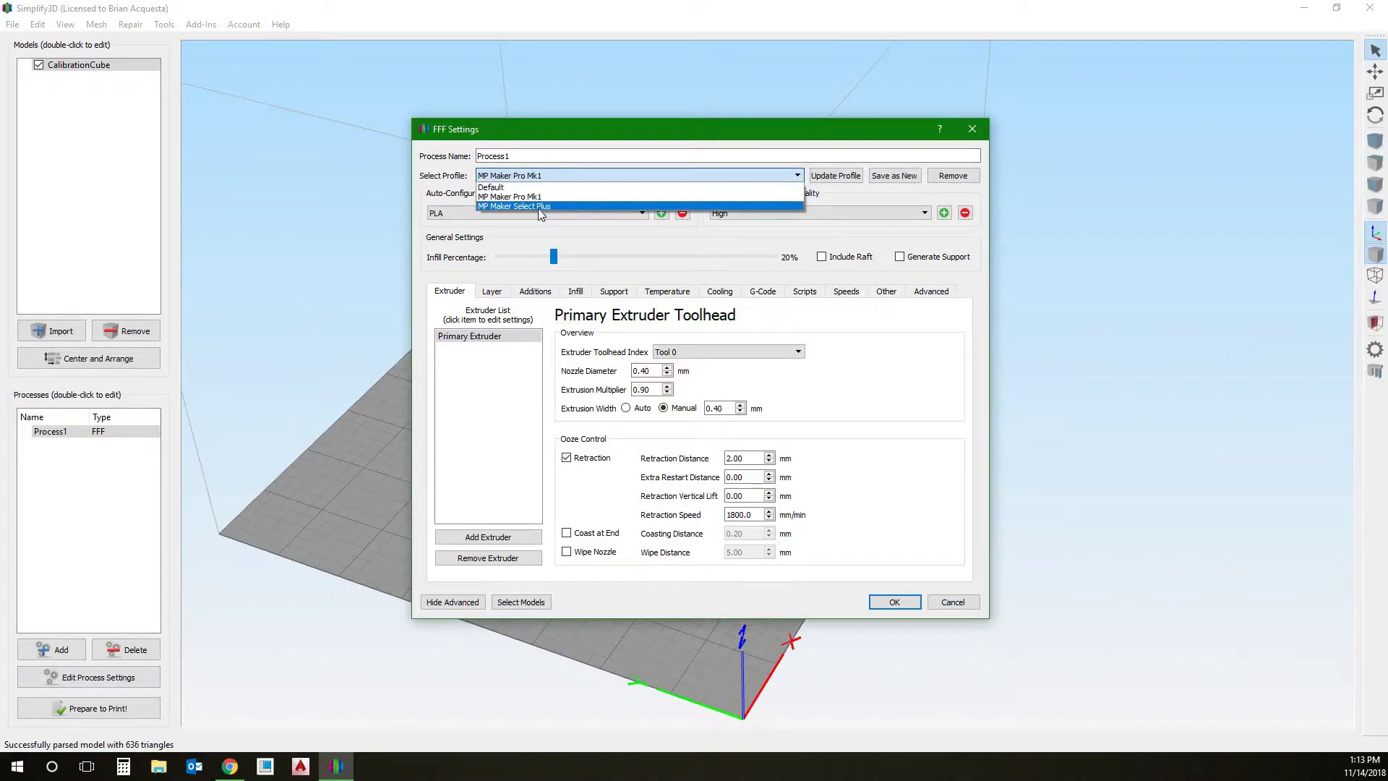
left_click(545, 205)
left_click(568, 173)
left_click(563, 178)
left_click(566, 181)
left_click(552, 203)
left_click(566, 176)
left_click(557, 195)
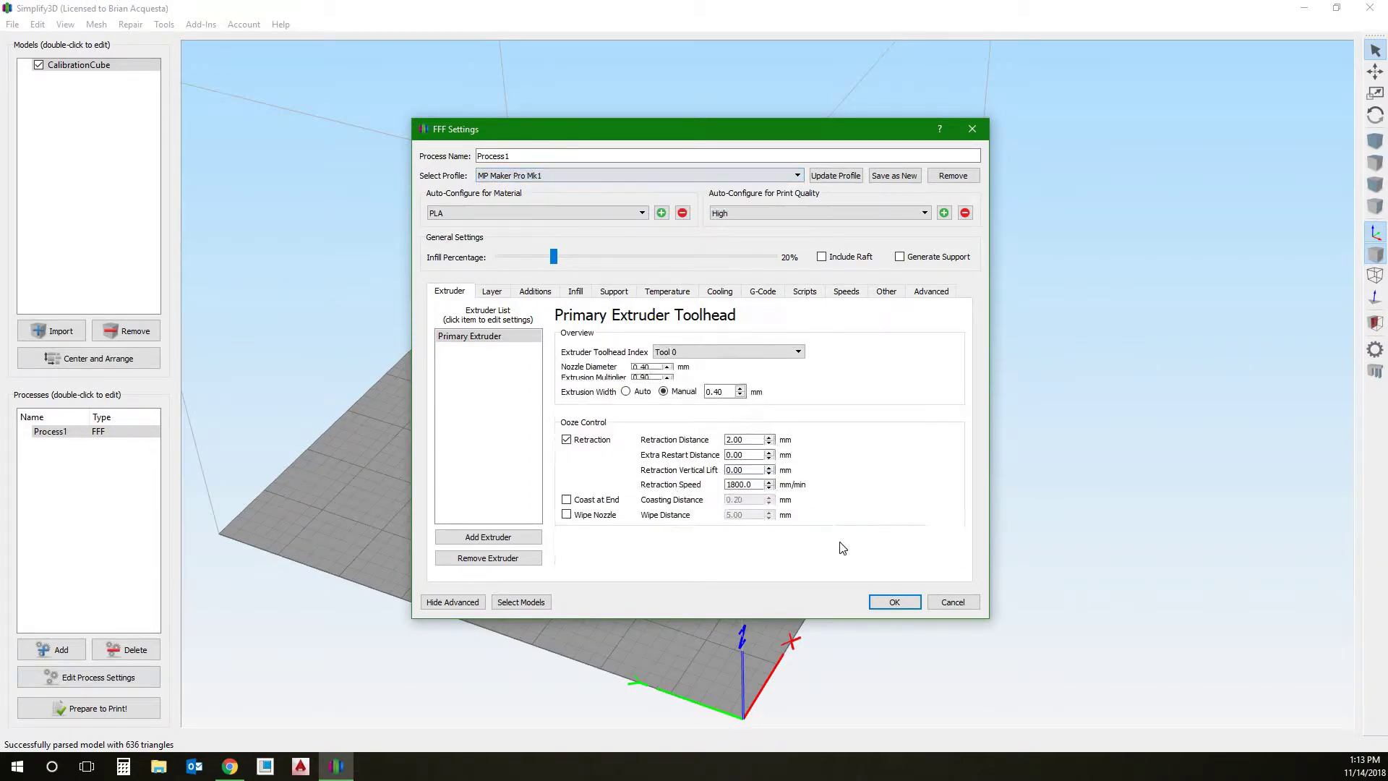
- Review the Layer, Additions and Infill tabs, keeping PLA as the material
left_click(491, 295)
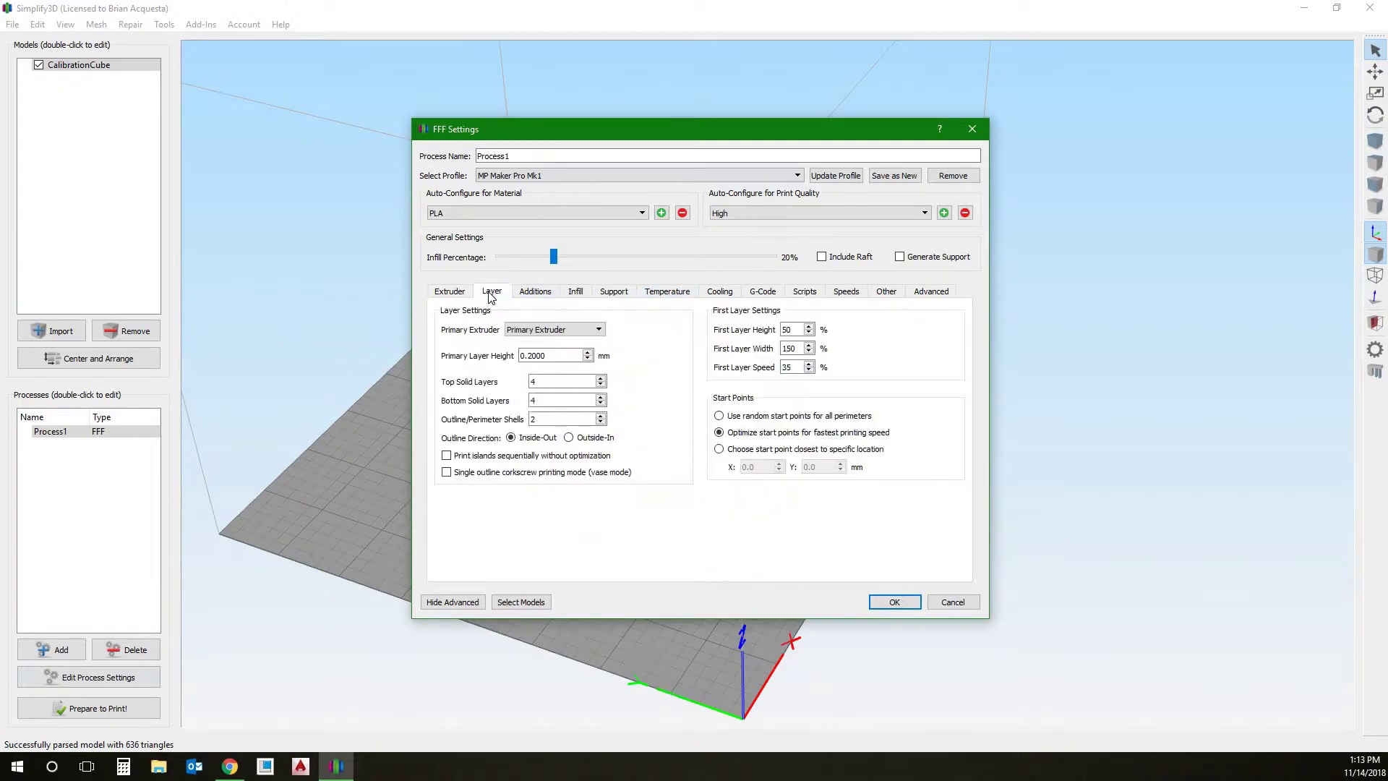
left_click(533, 292)
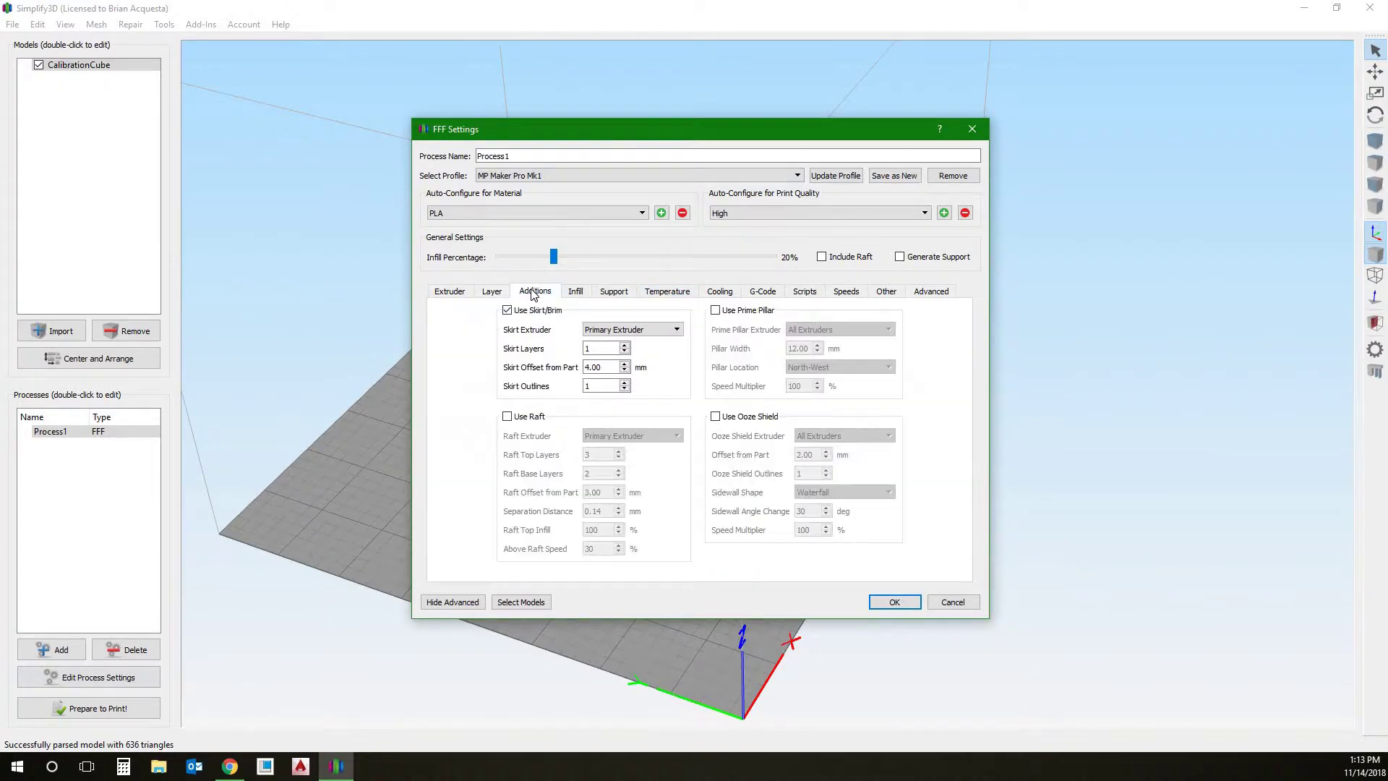
left_click(576, 296)
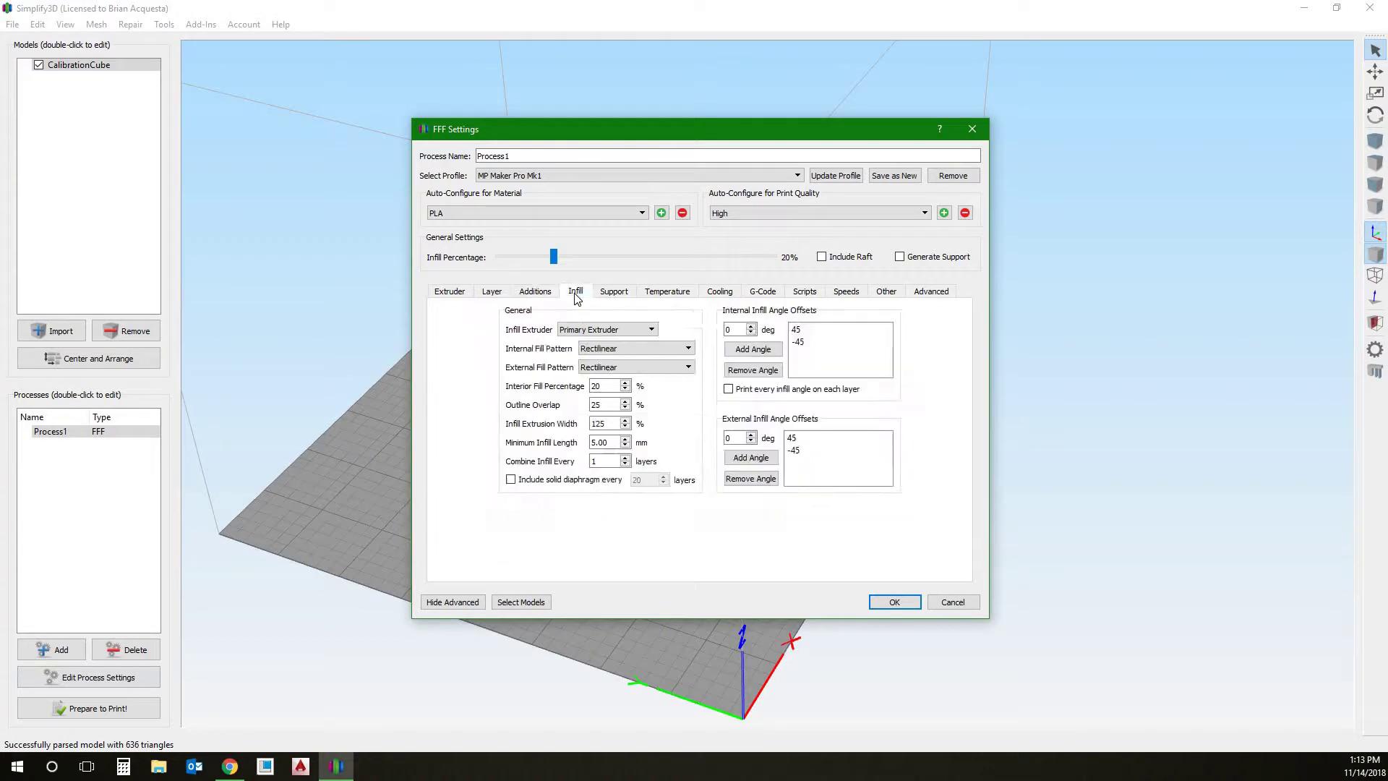
left_click(492, 293)
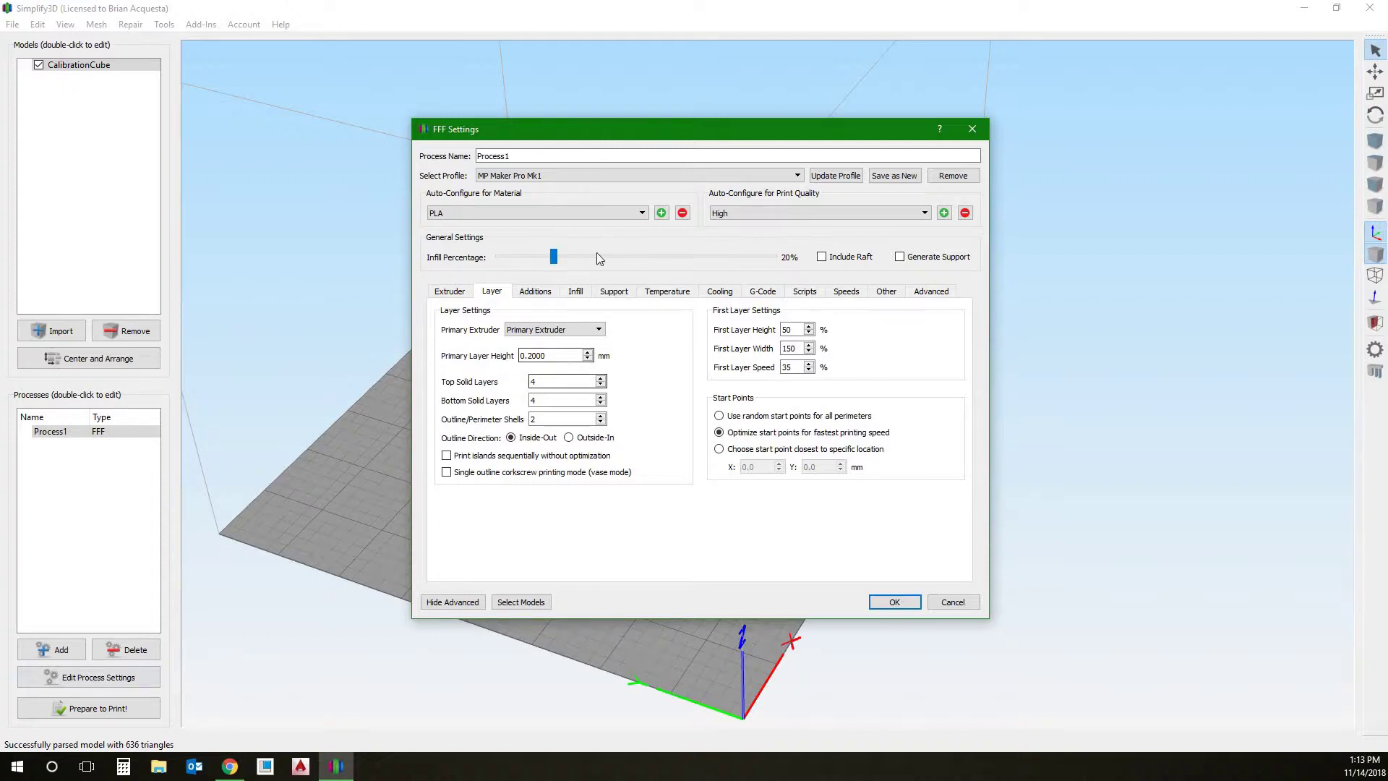
left_click(464, 214)
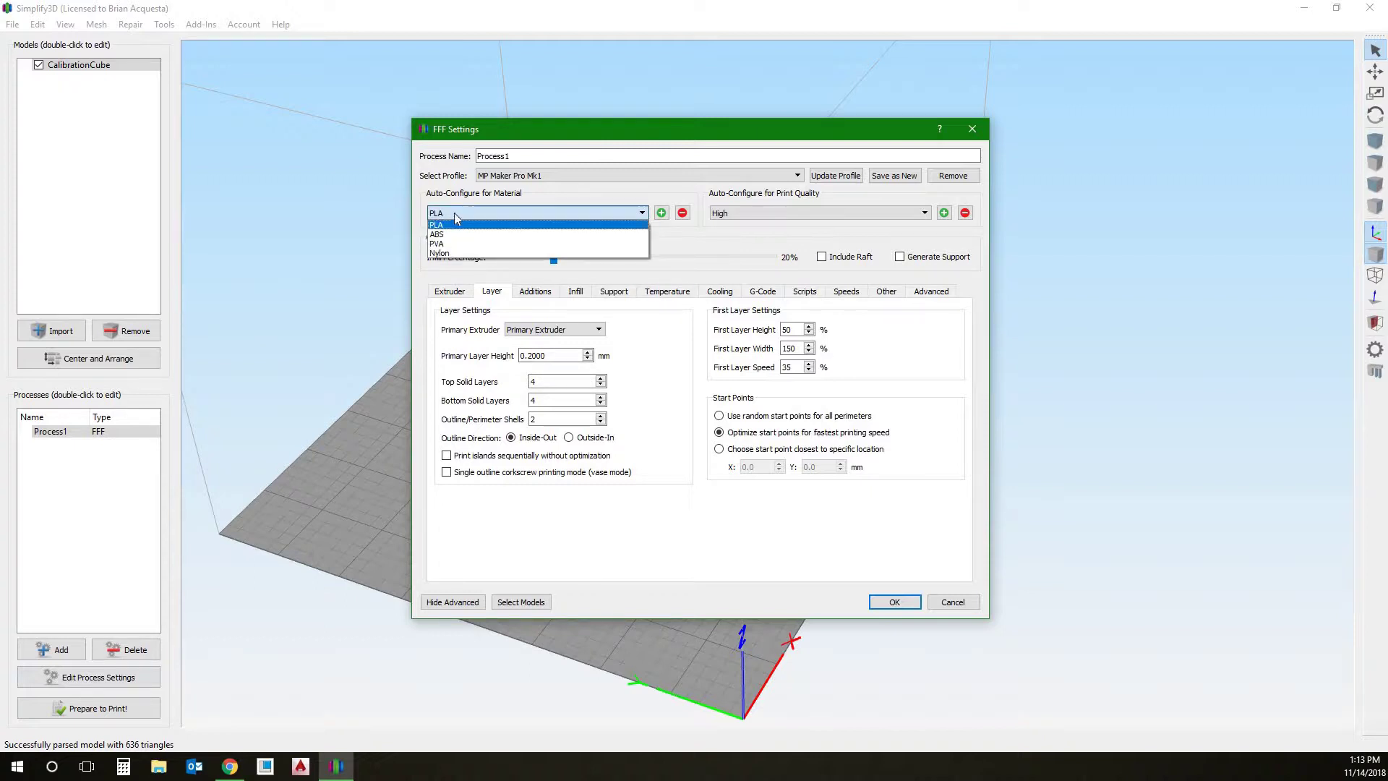
left_click(446, 224)
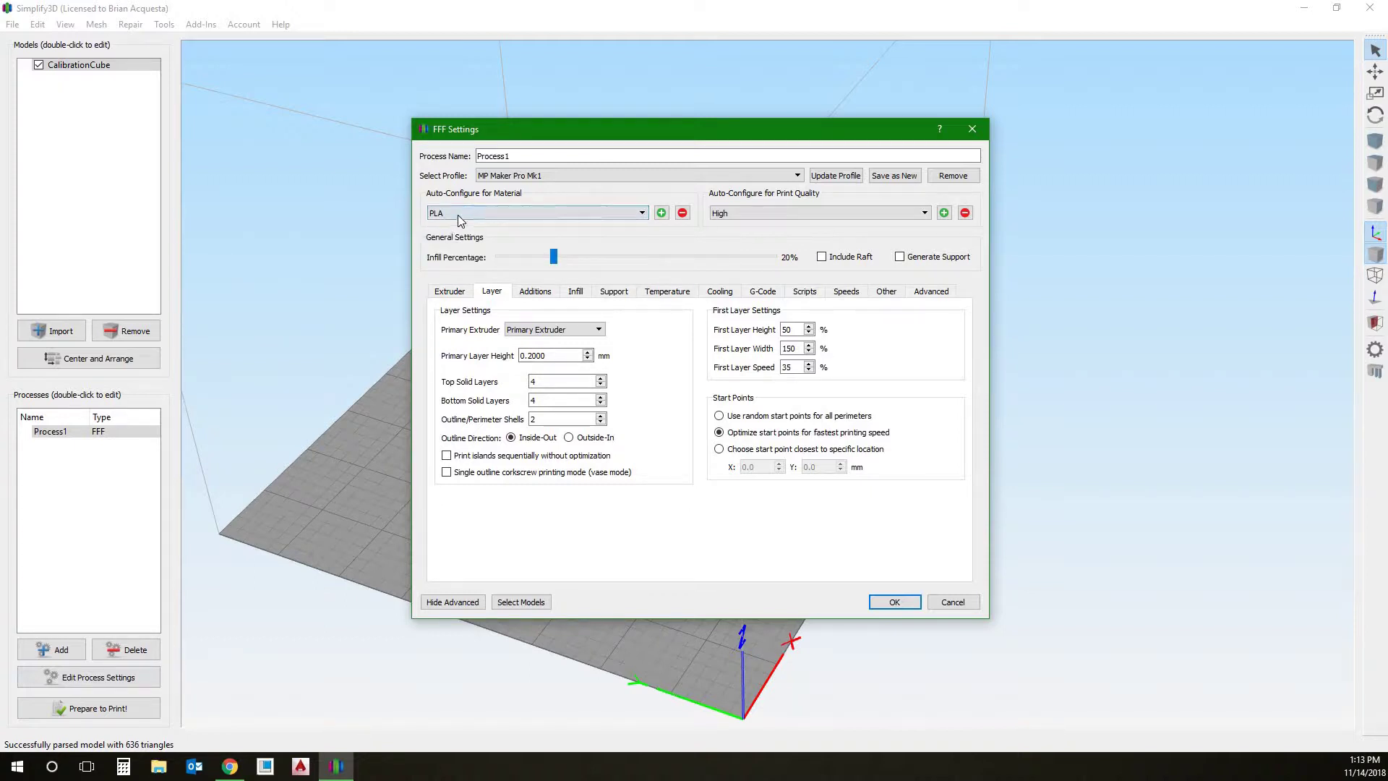
- Select MP Maker Select Plus, check the Extruder and Layer tabs, and close FFF Settings
left_click(555, 175)
left_click(548, 204)
left_click(463, 293)
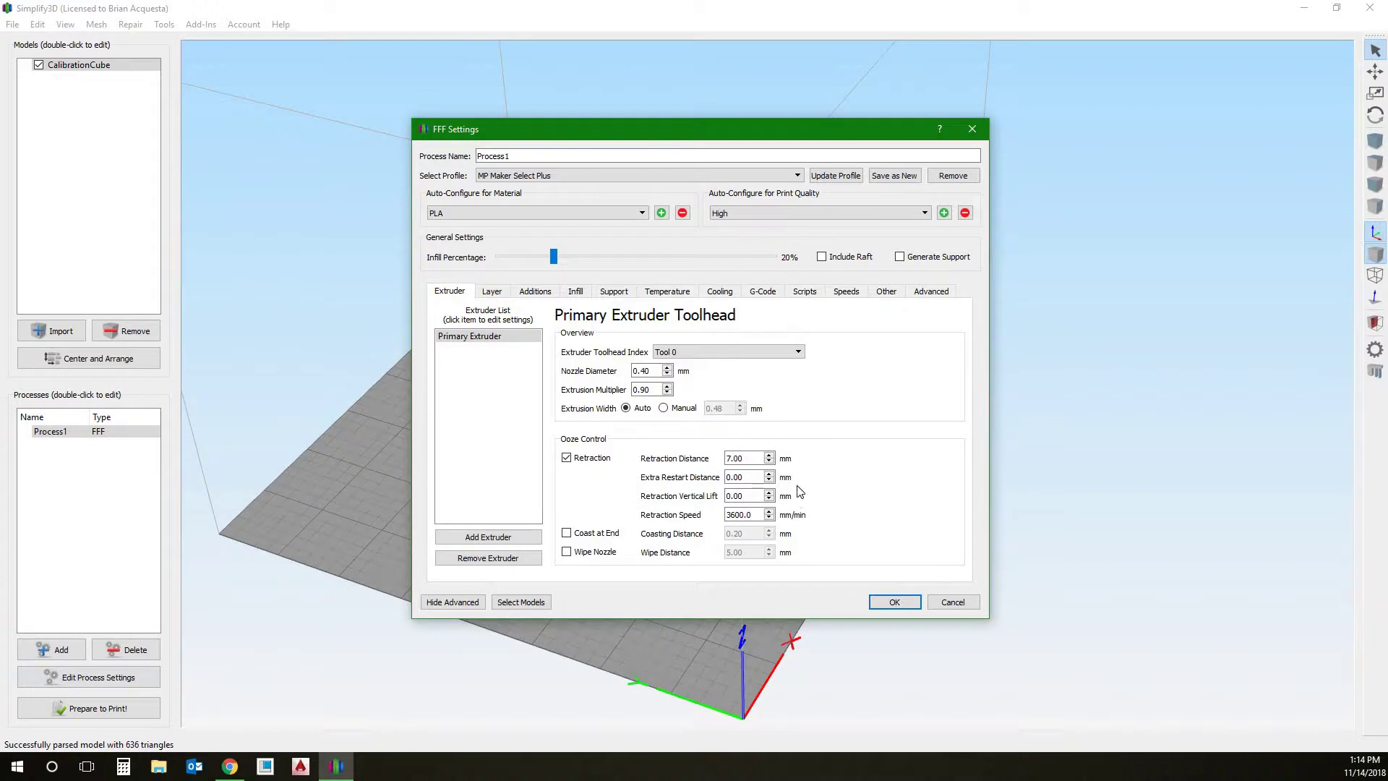
left_click(492, 292)
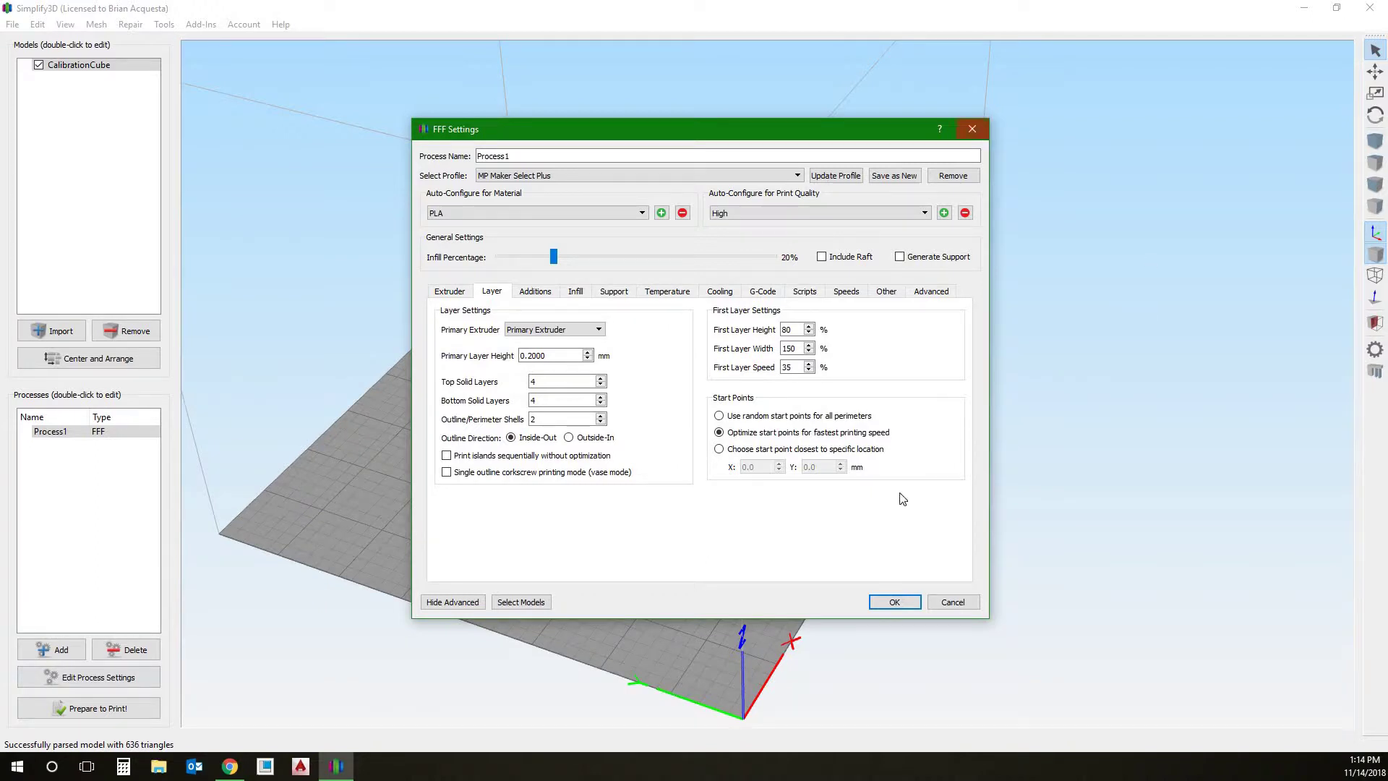
key("Return")
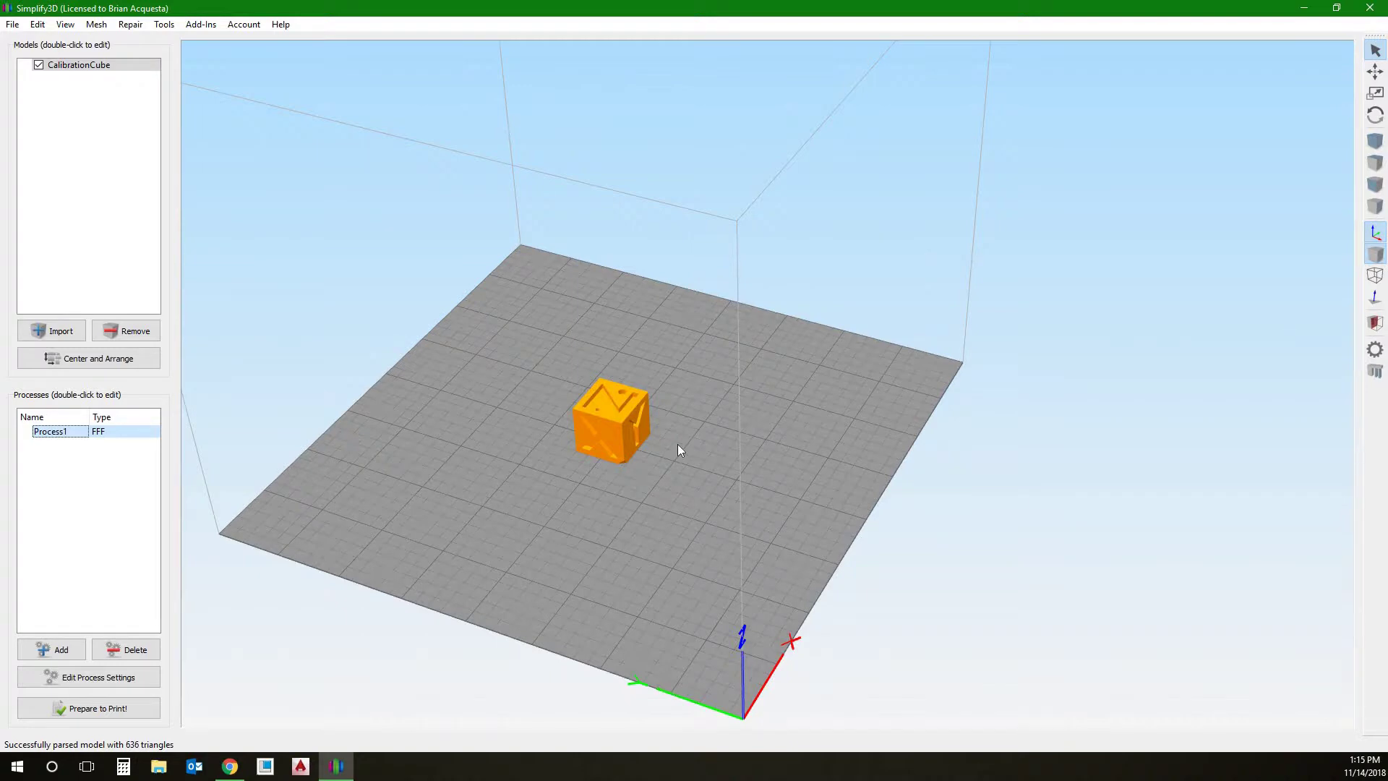
- Open Process1's FFF Settings and review Layer, skirt/raft, and Rectilinear 20% infill options
left_click(107, 676)
left_click(492, 291)
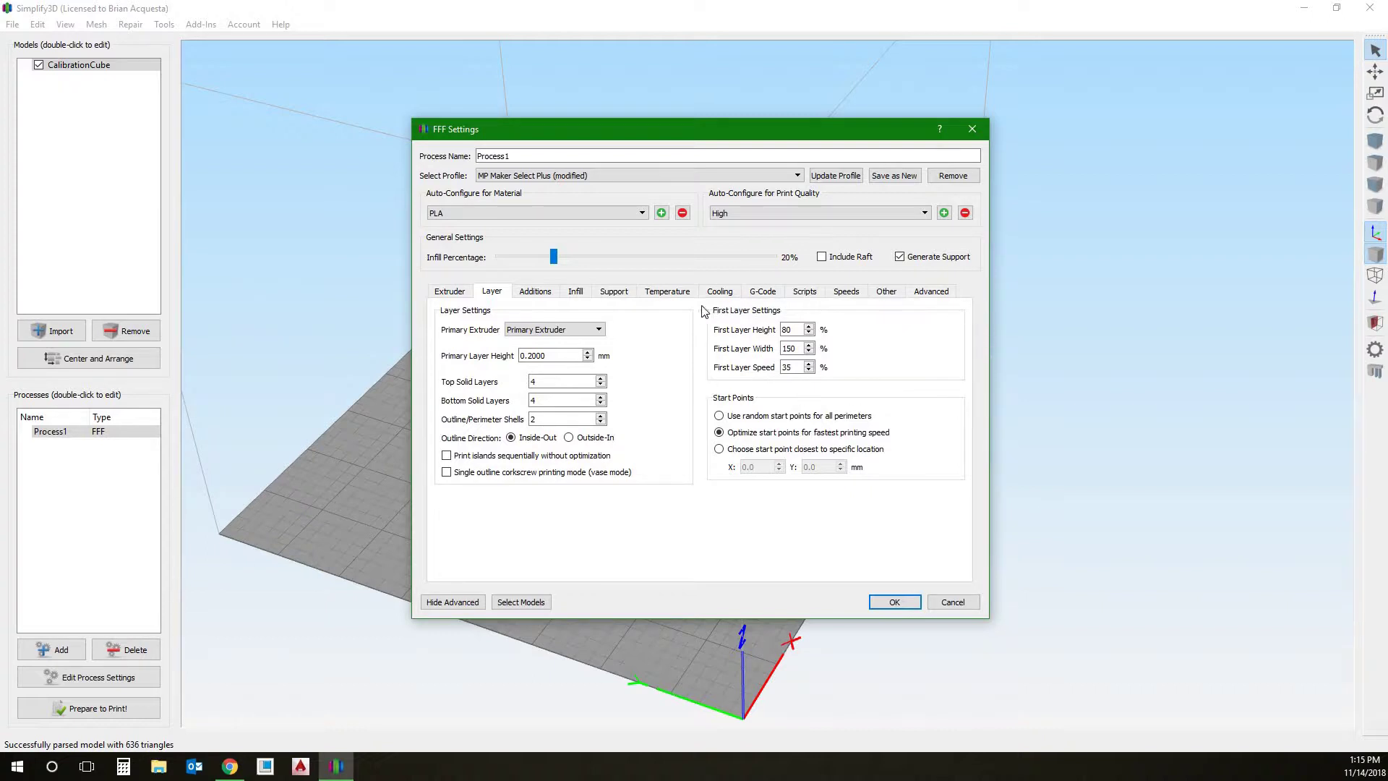
left_click(539, 293)
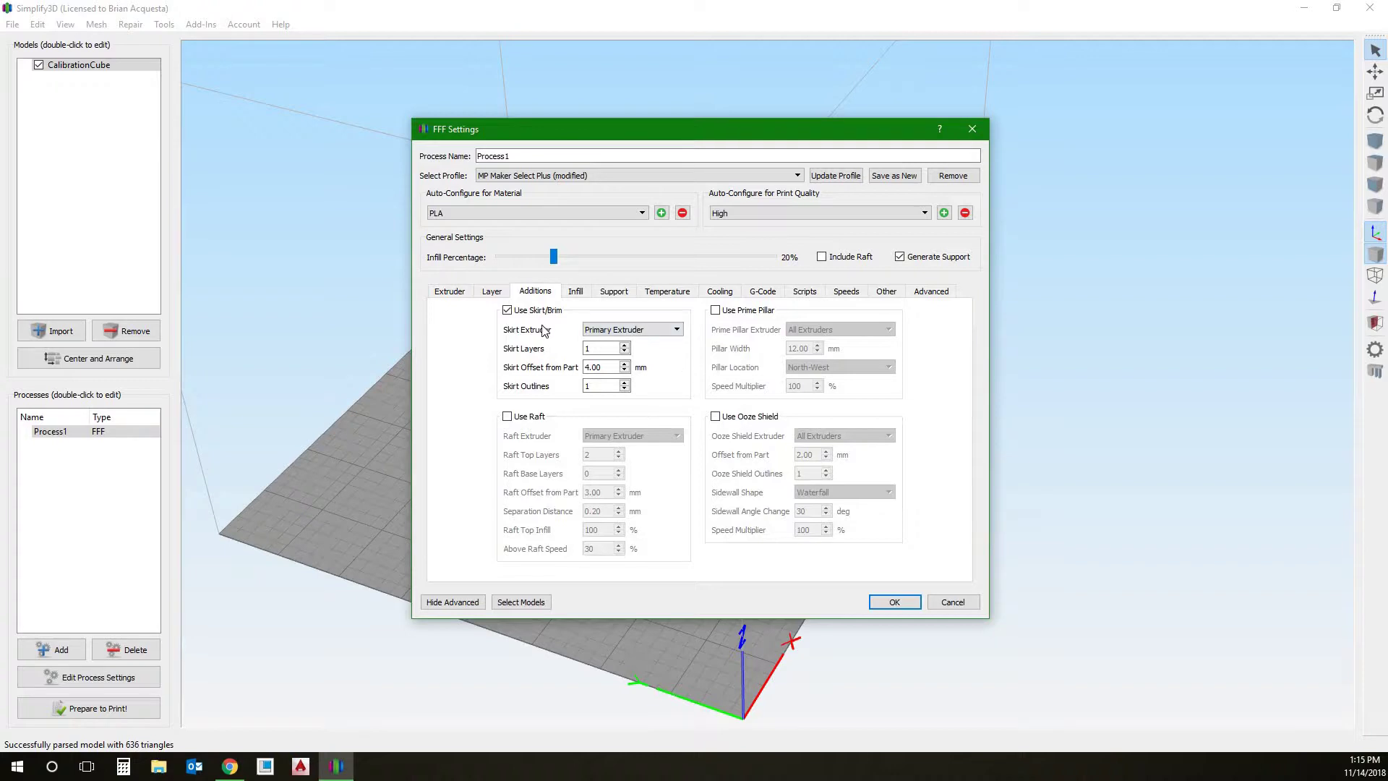
mouse_move(553, 354)
mouse_move(604, 371)
left_click(573, 293)
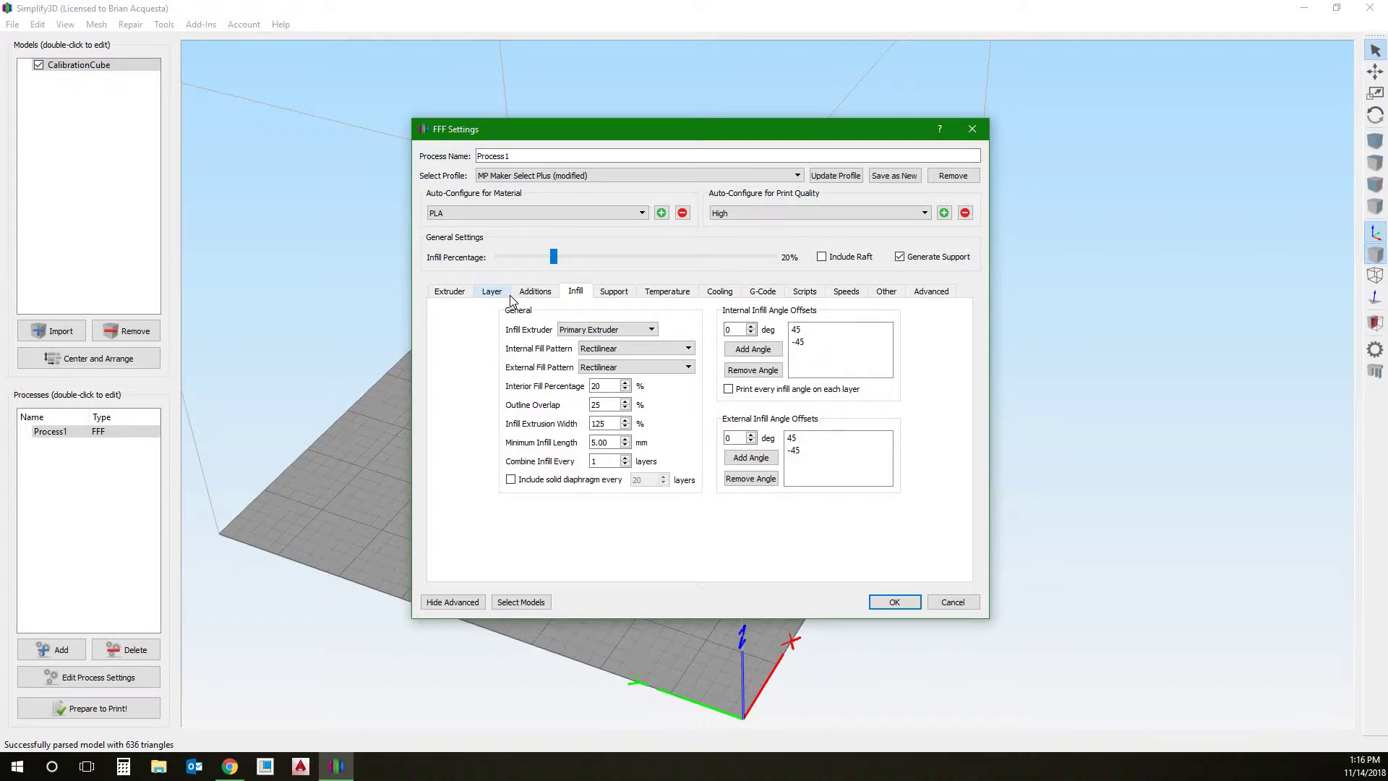
- Return to the Layer tab and confirm the FFF Settings with OK
left_click(508, 295)
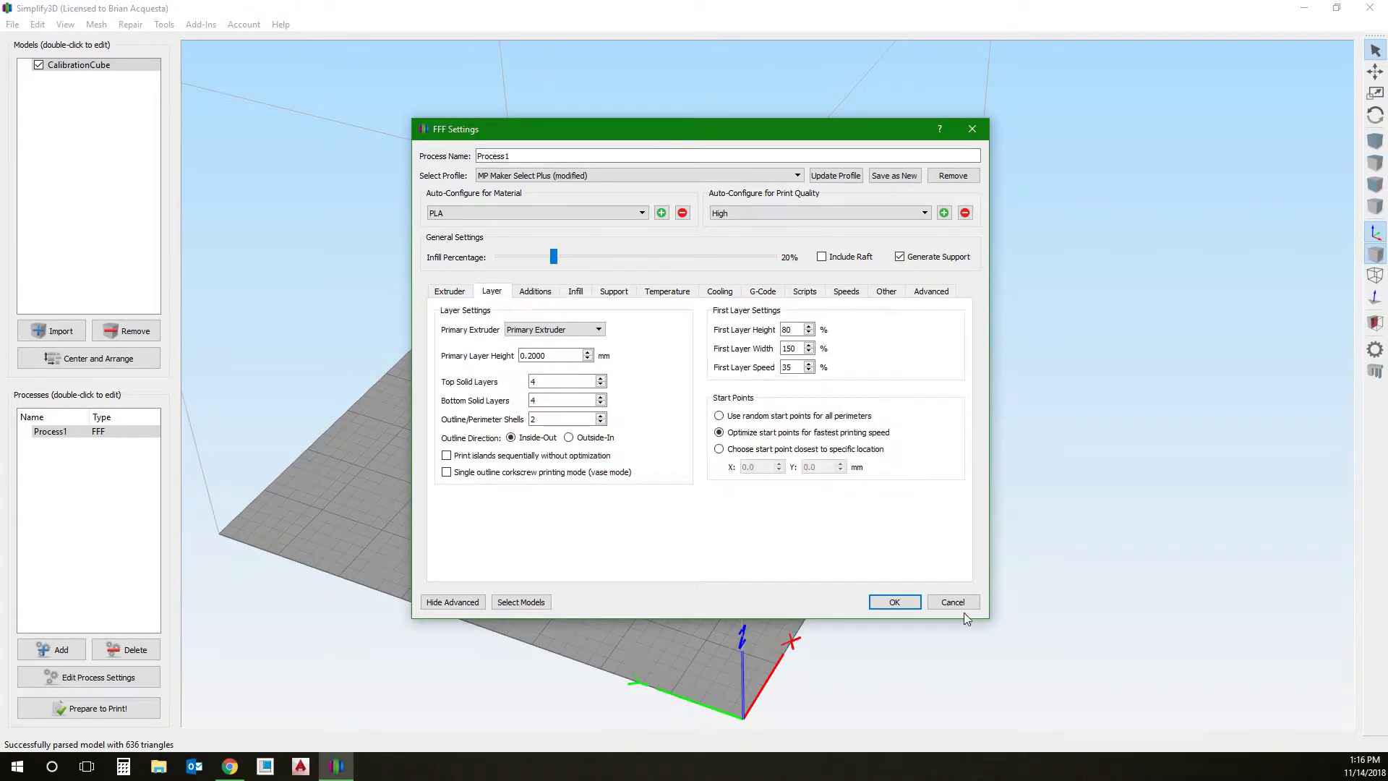
left_click(896, 603)
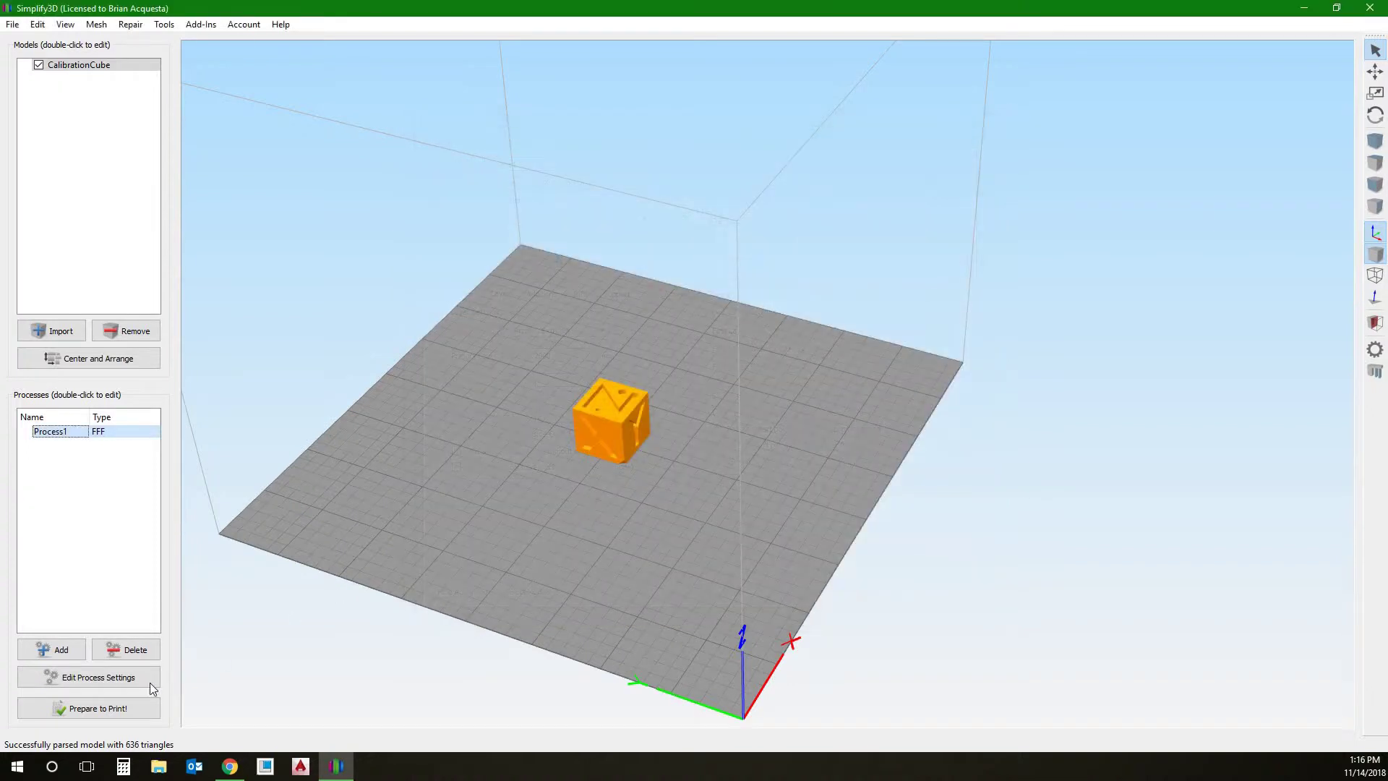
- Slice the CalibrationCube with Prepare to Print! and play the toolpath animation
left_click(109, 709)
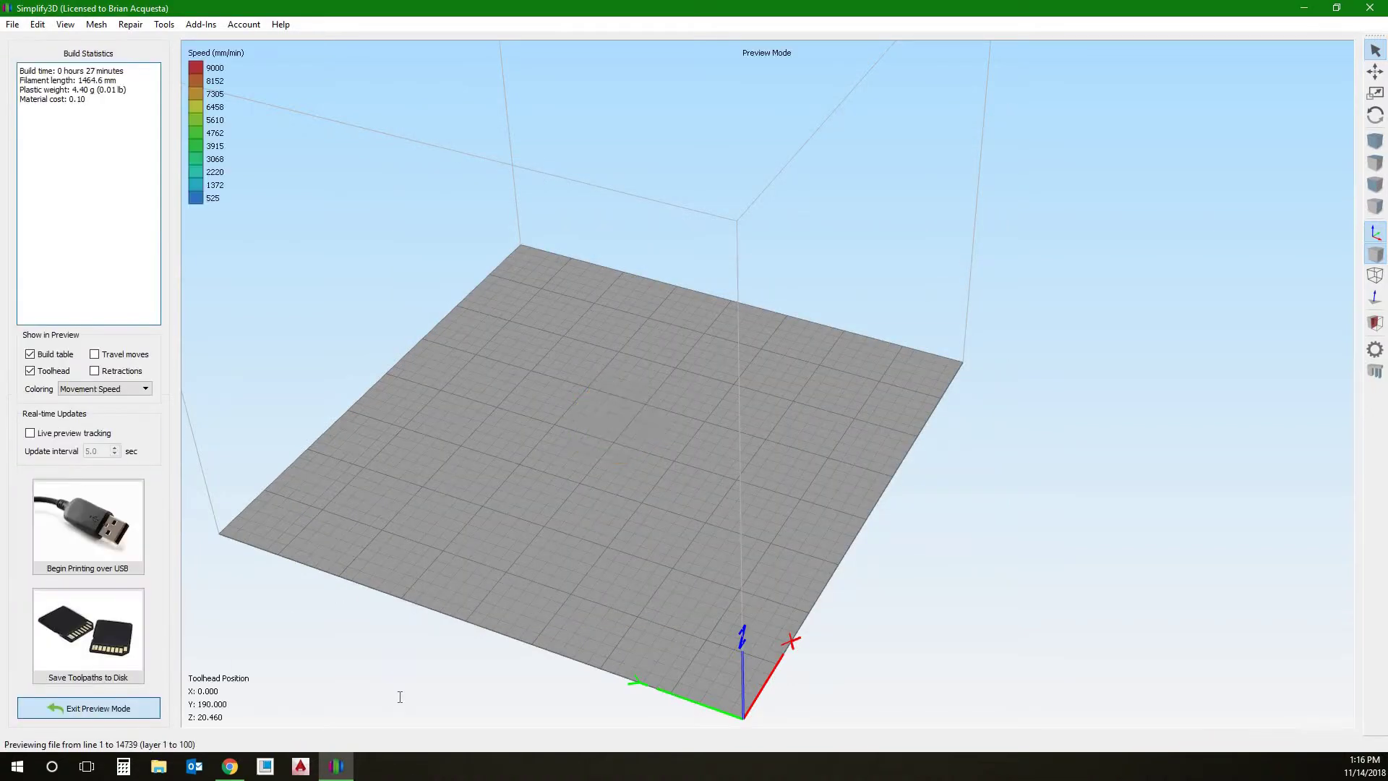
scroll(629, 532, "up", 5)
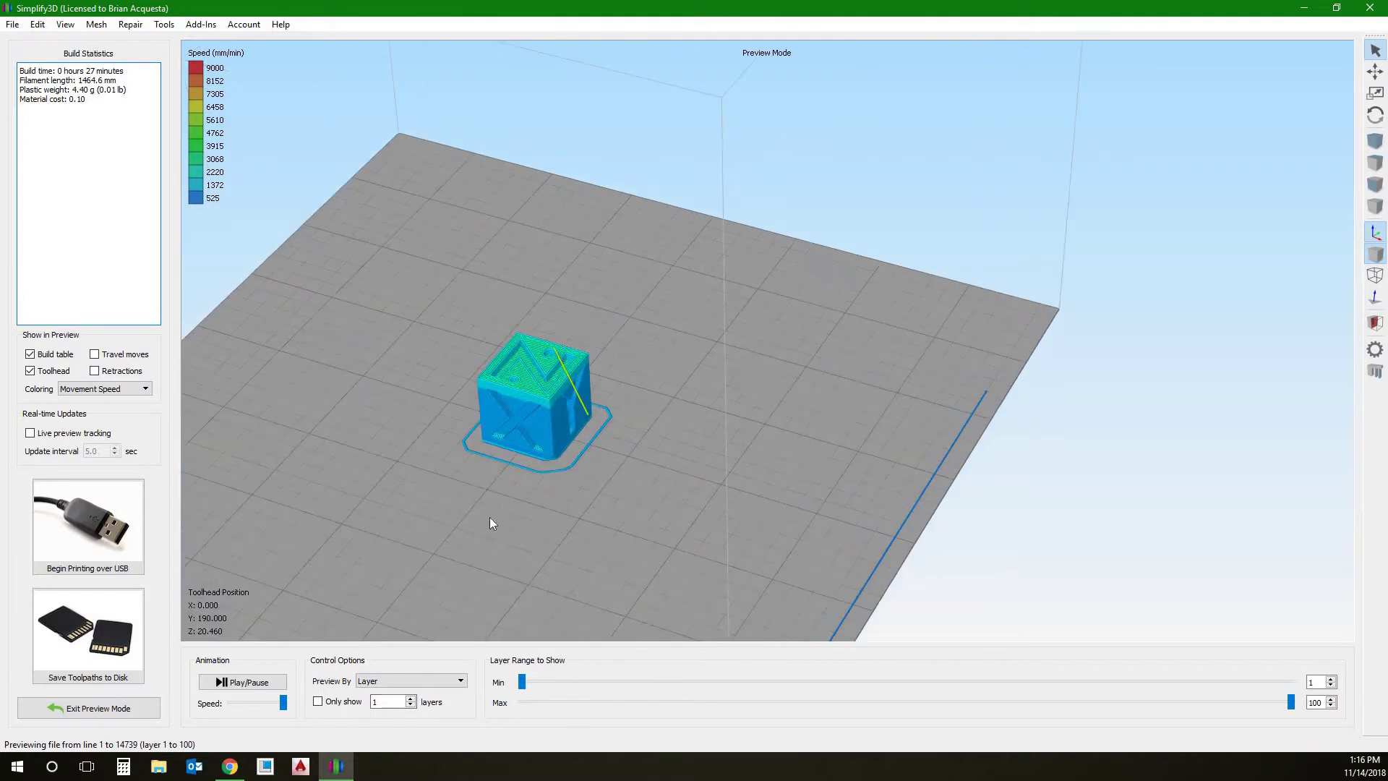
left_click_drag(787, 466, 474, 601)
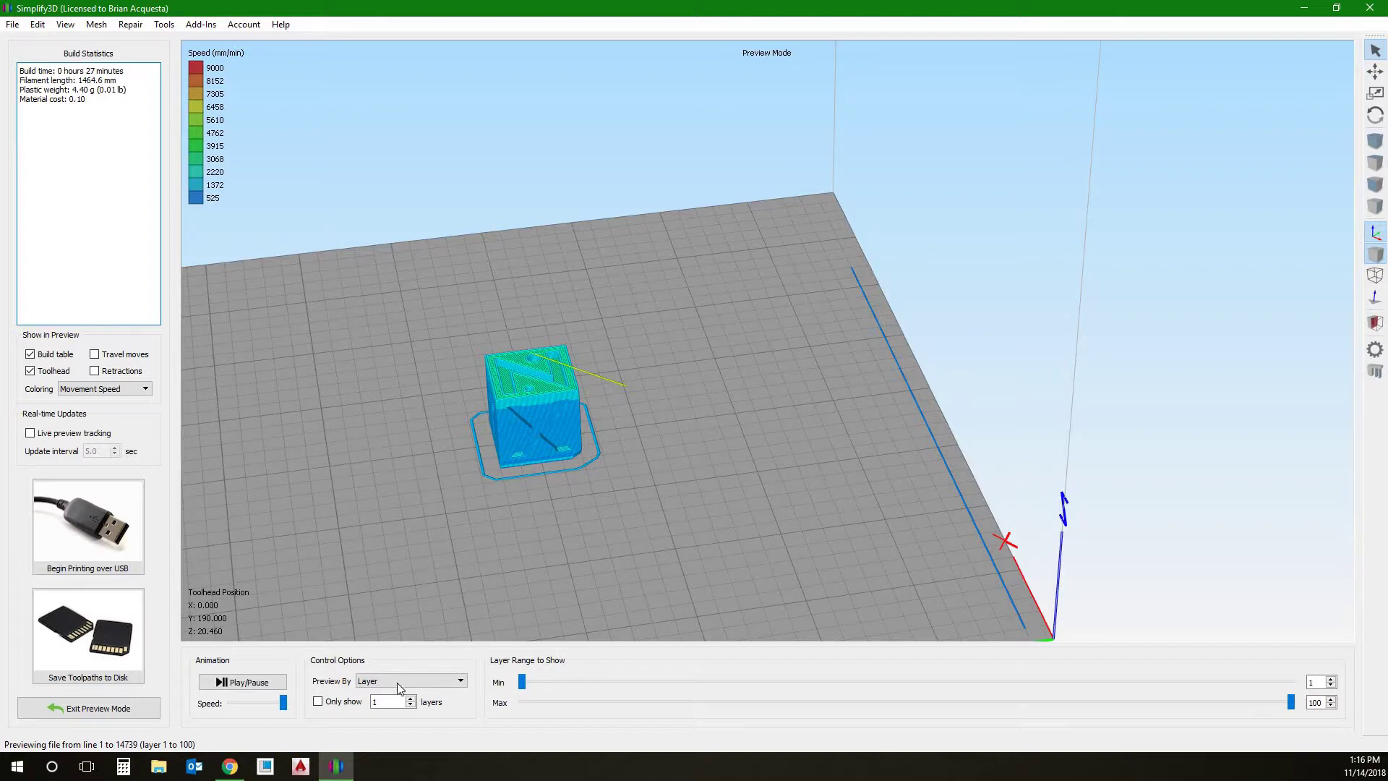
left_click_drag(425, 554, 361, 621)
left_click(237, 683)
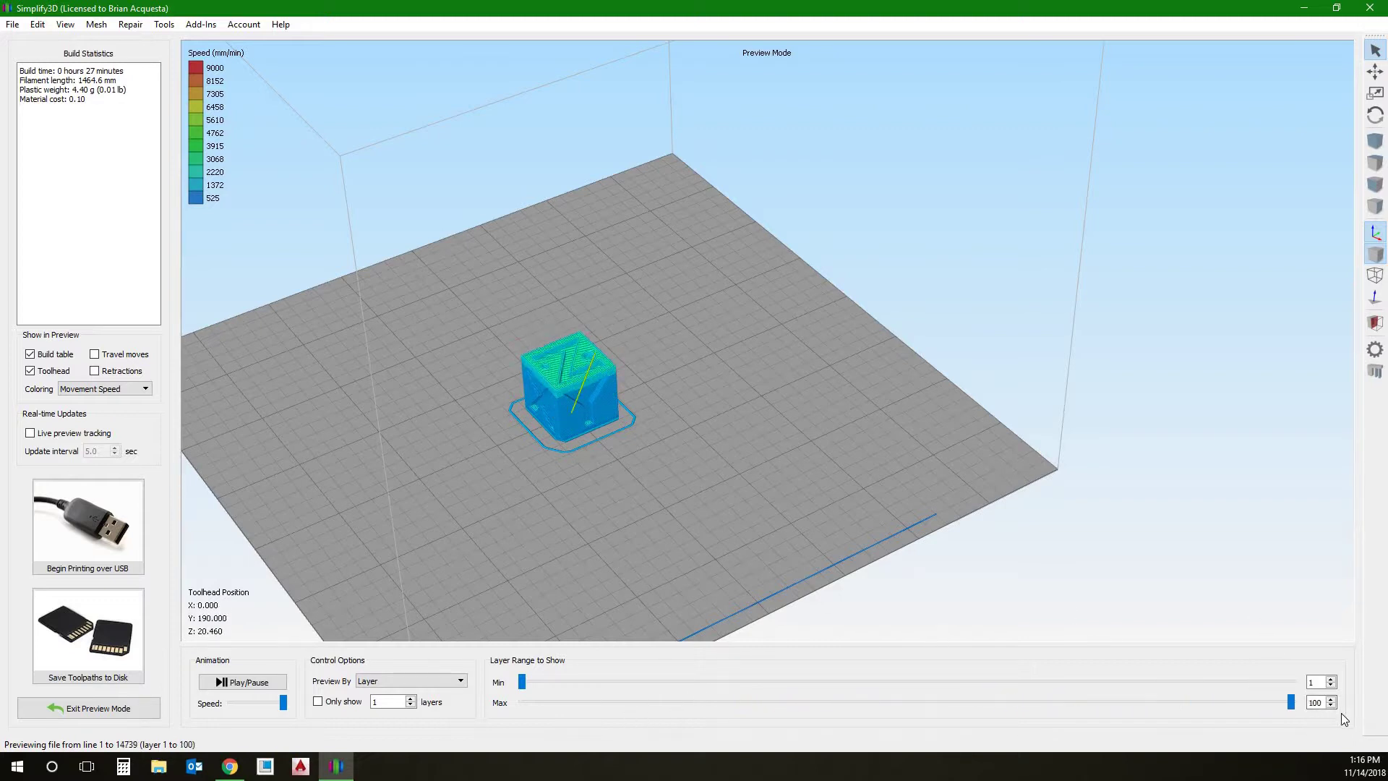
- Drag the Max layer slider down until only the first layer and skirt show
left_click_drag(1291, 702, 911, 718)
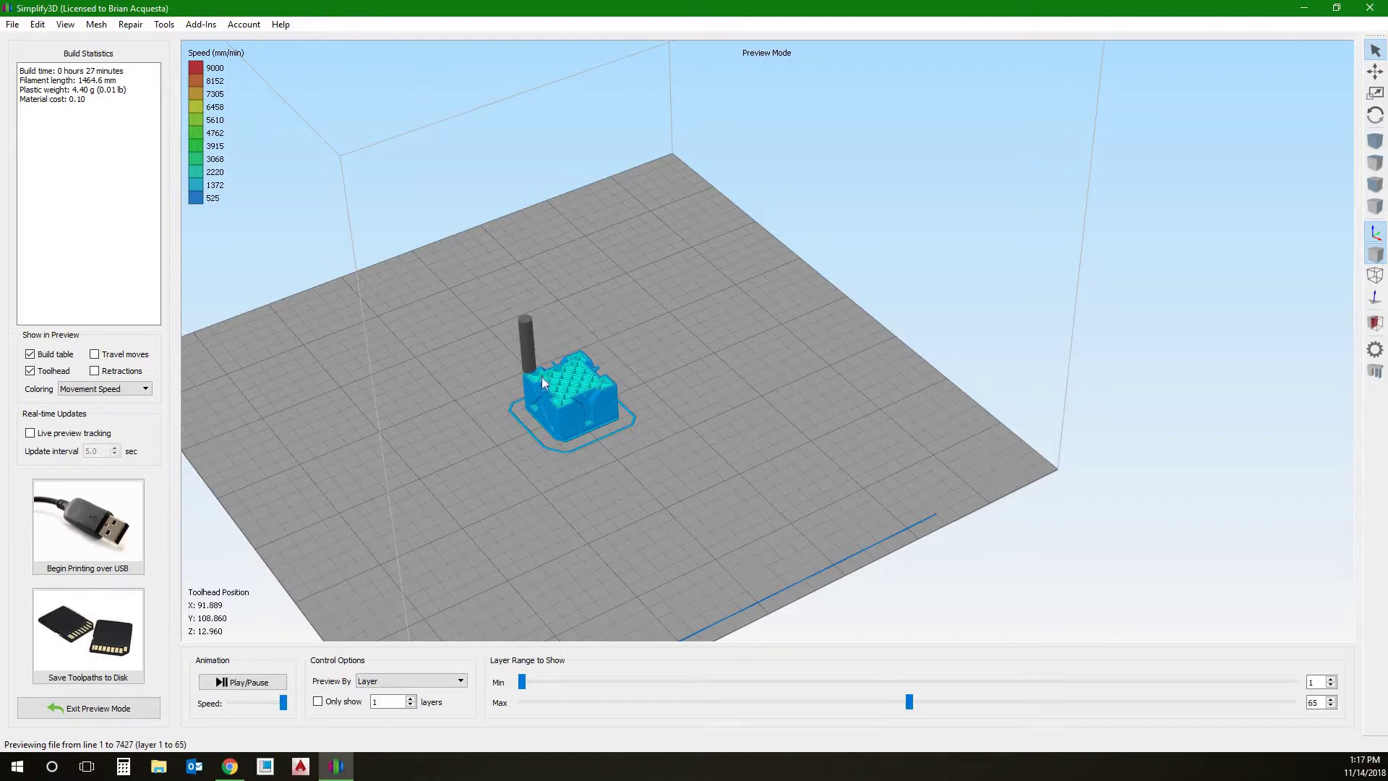
scroll(584, 376, "up", 5)
right_click_drag(574, 402, 347, 418)
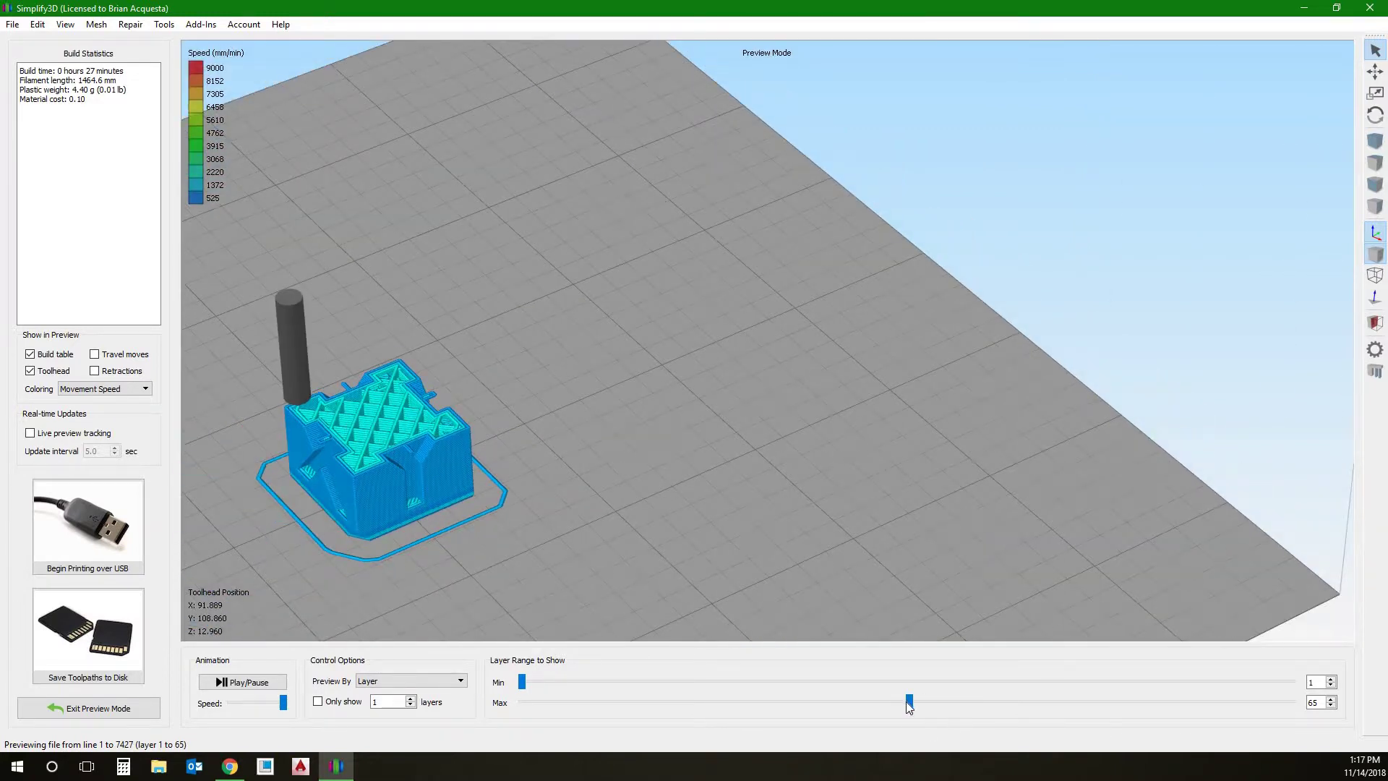
left_click_drag(900, 702, 825, 707)
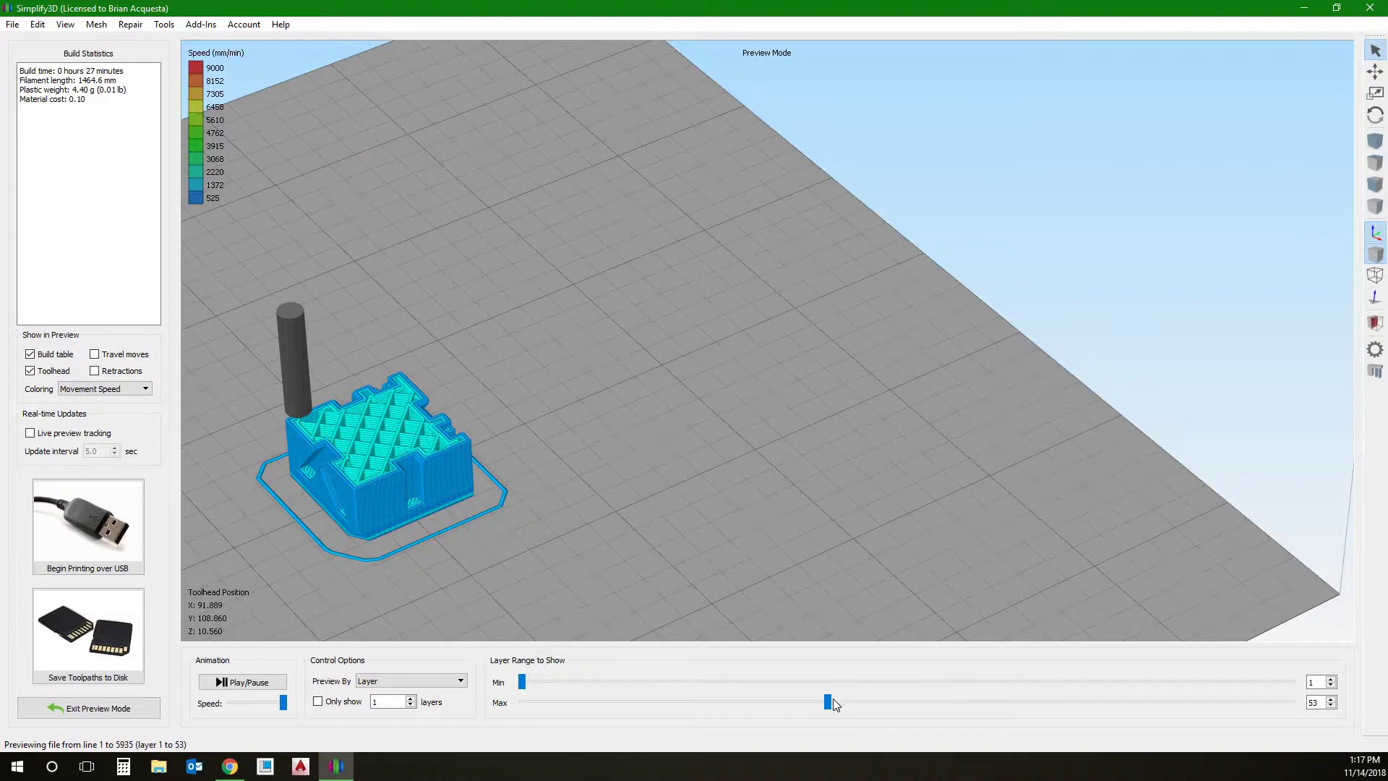
left_click_drag(828, 702, 499, 707)
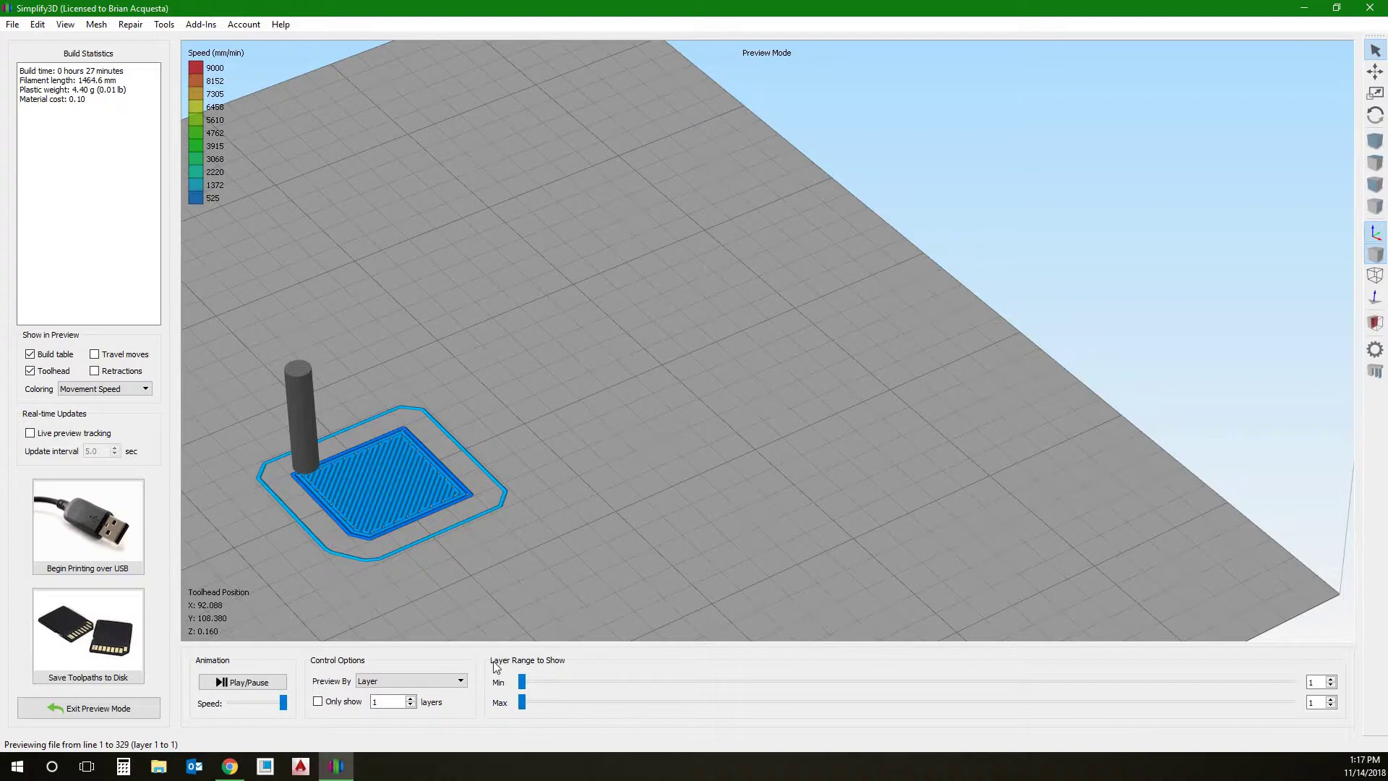
- Set Preview By to Line and play the line-by-line animation from the first lines
left_click(417, 678)
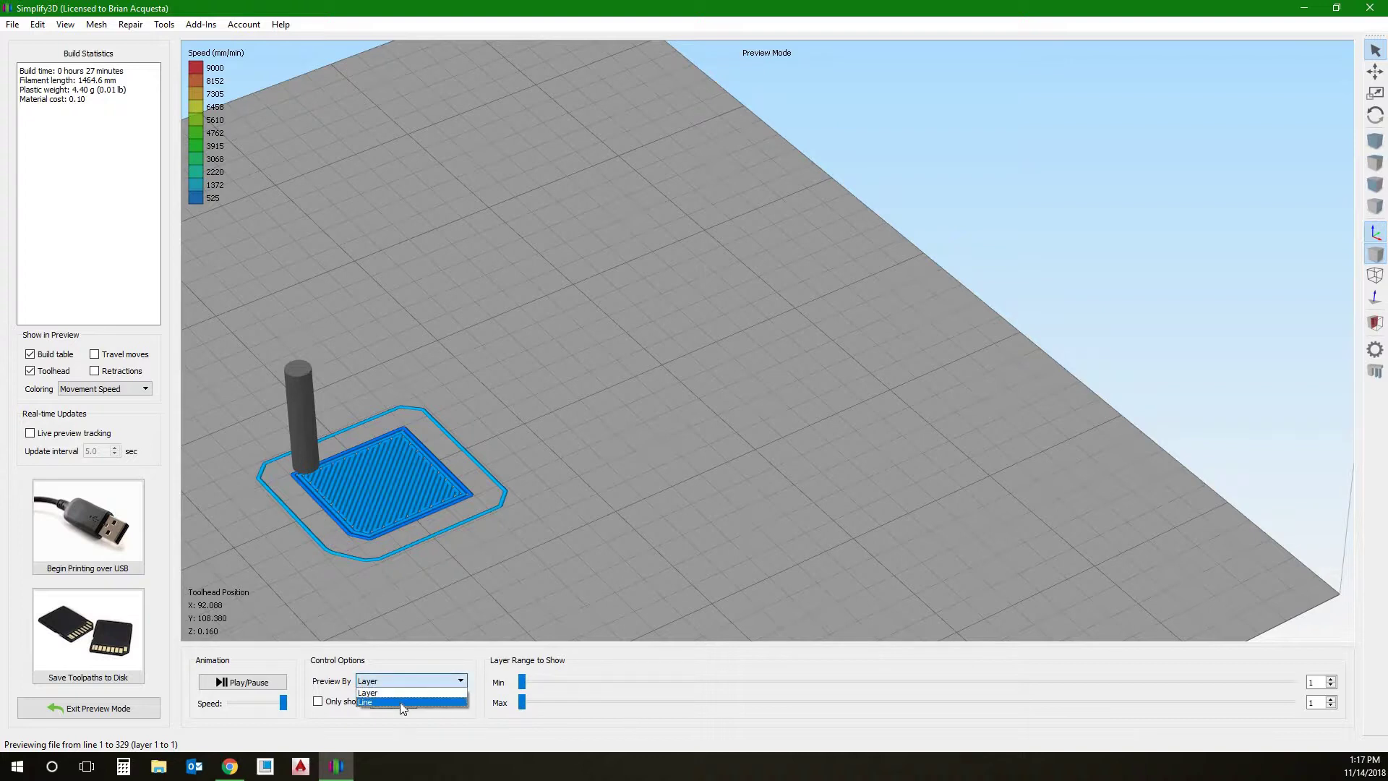
left_click(401, 701)
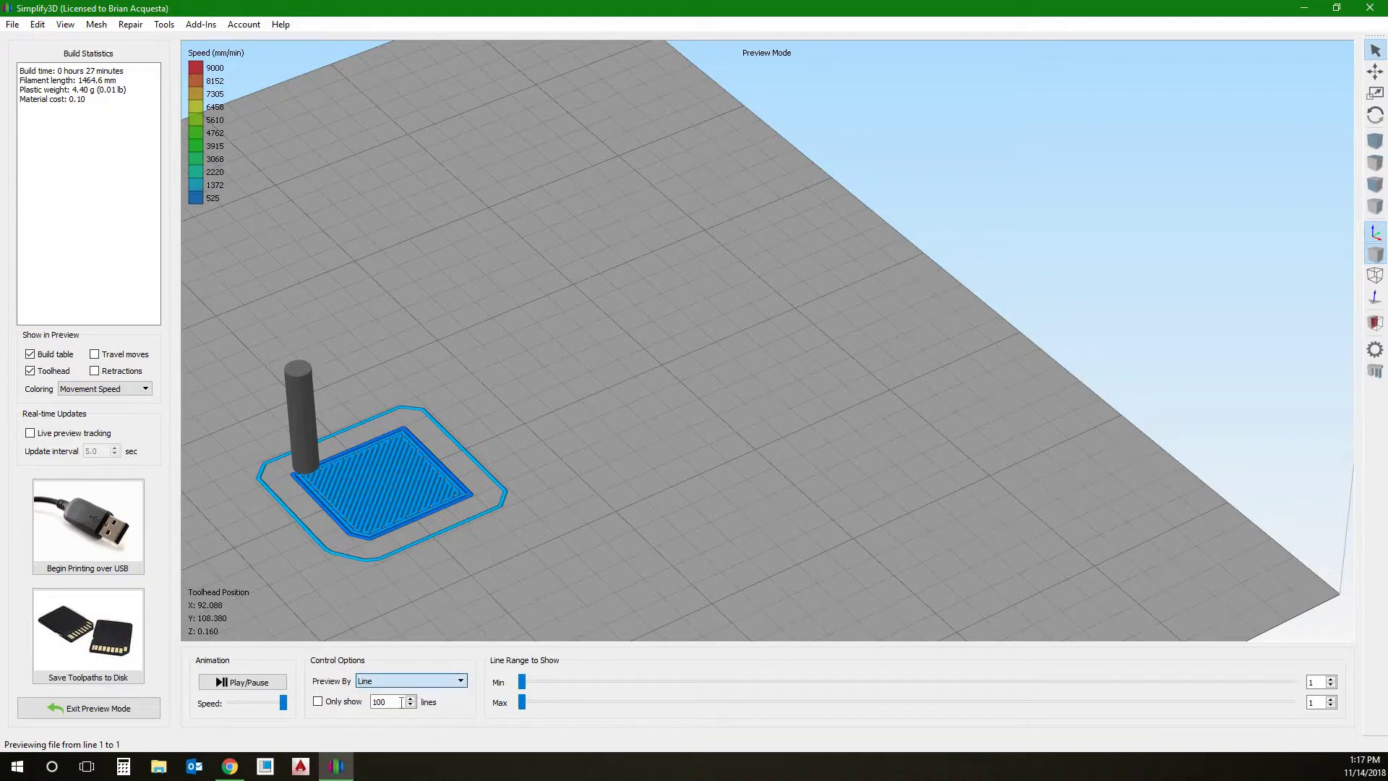
left_click(248, 684)
scroll(462, 579, "up", 2)
scroll(462, 578, "down", 4)
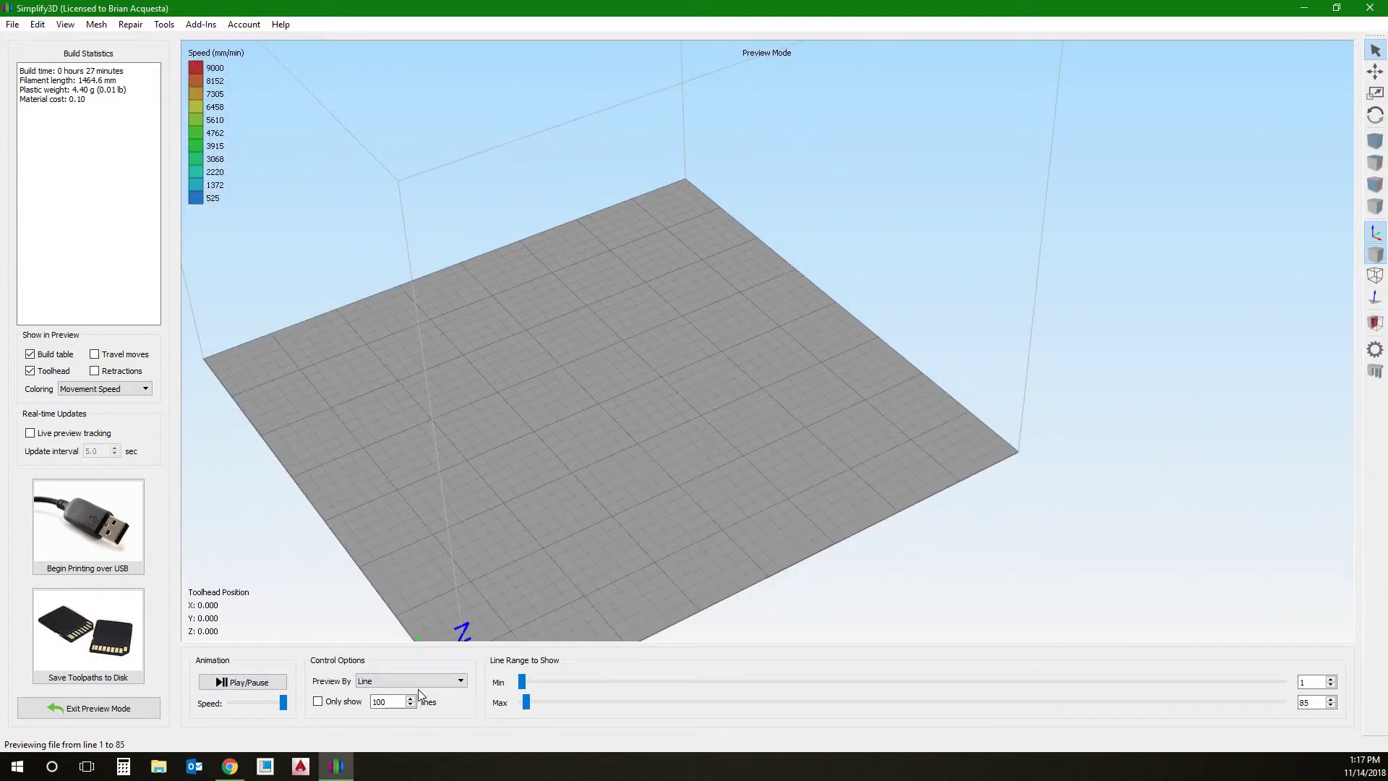
scroll(437, 607, "up", 2)
left_click_drag(529, 702, 501, 705)
left_click(242, 682)
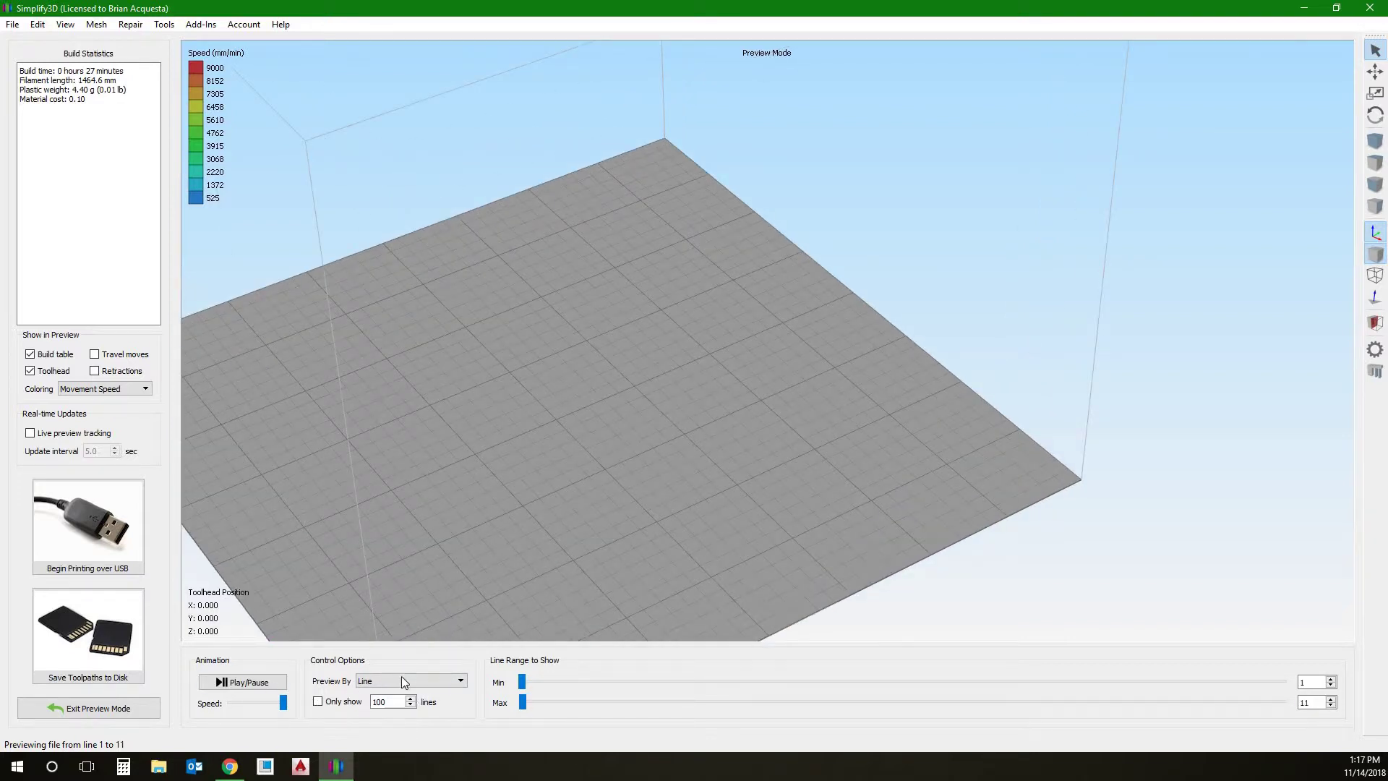
- Replay by Line, extend the Max slider across the toolpath, then set Preview By to Layer
left_click(402, 679)
left_click(394, 692)
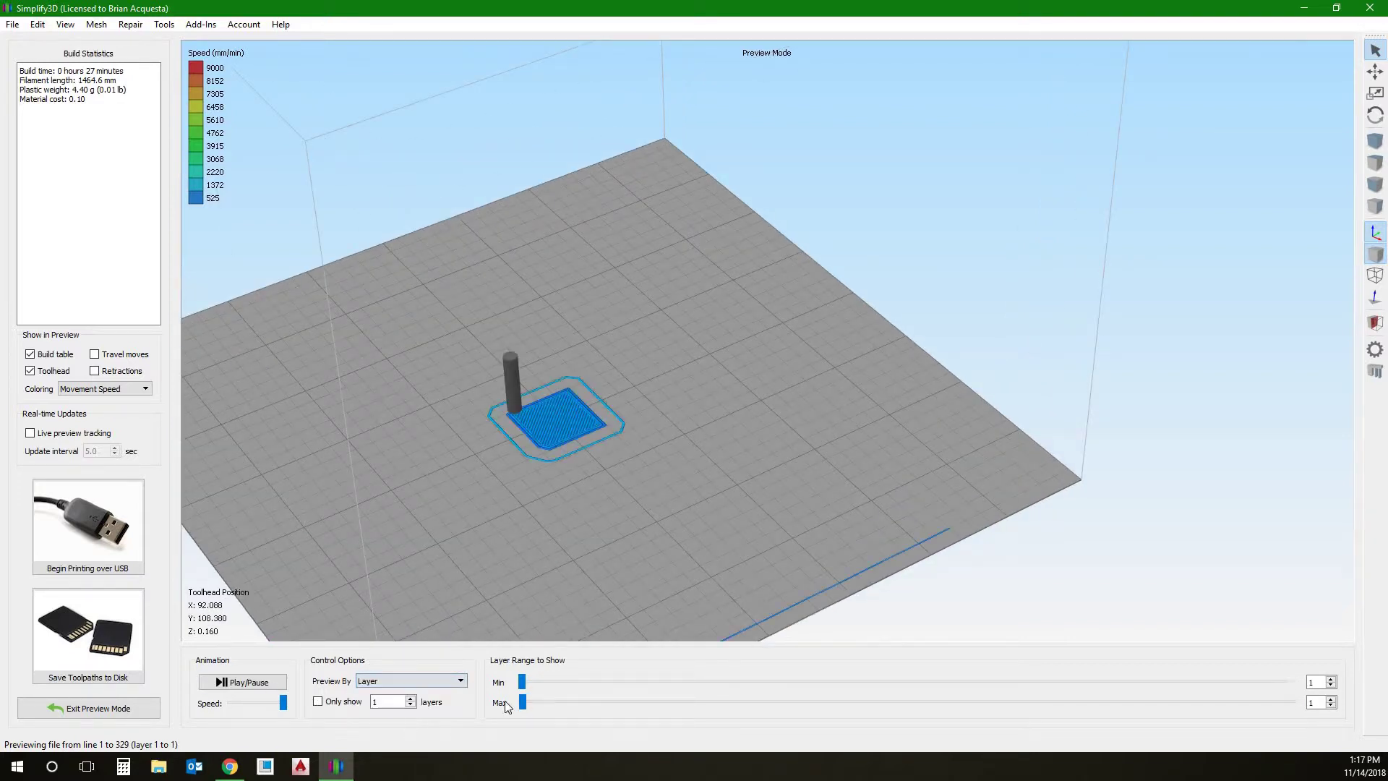
left_click(366, 682)
left_click(368, 702)
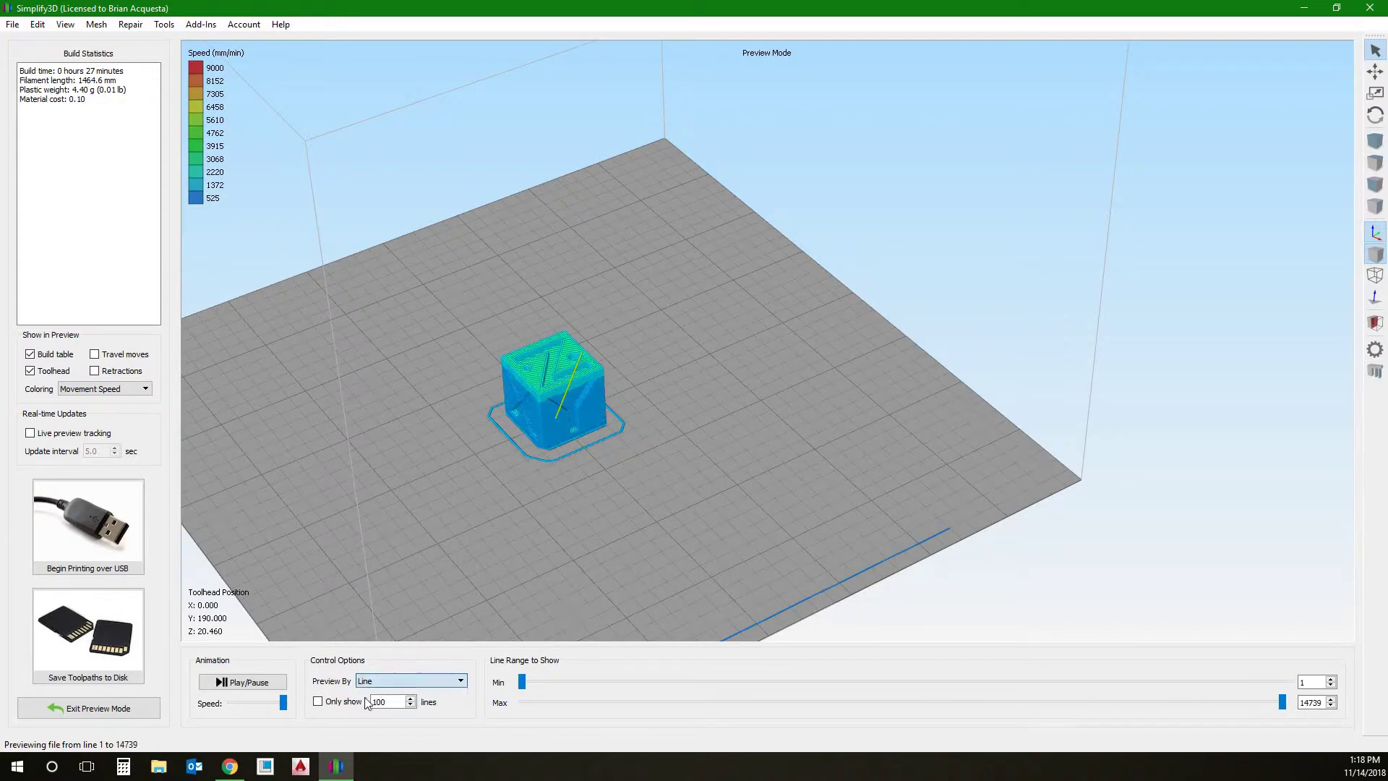
left_click(234, 684)
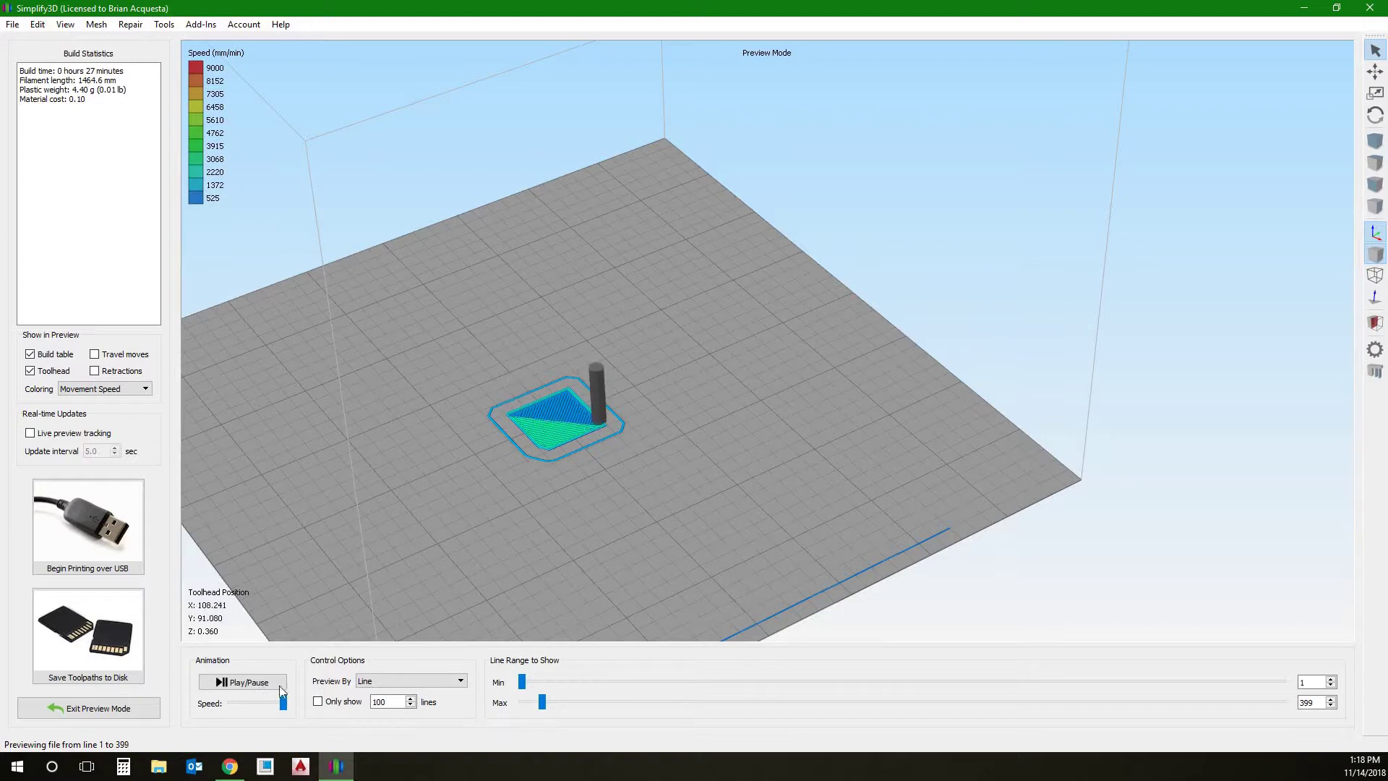
left_click_drag(557, 705, 1347, 718)
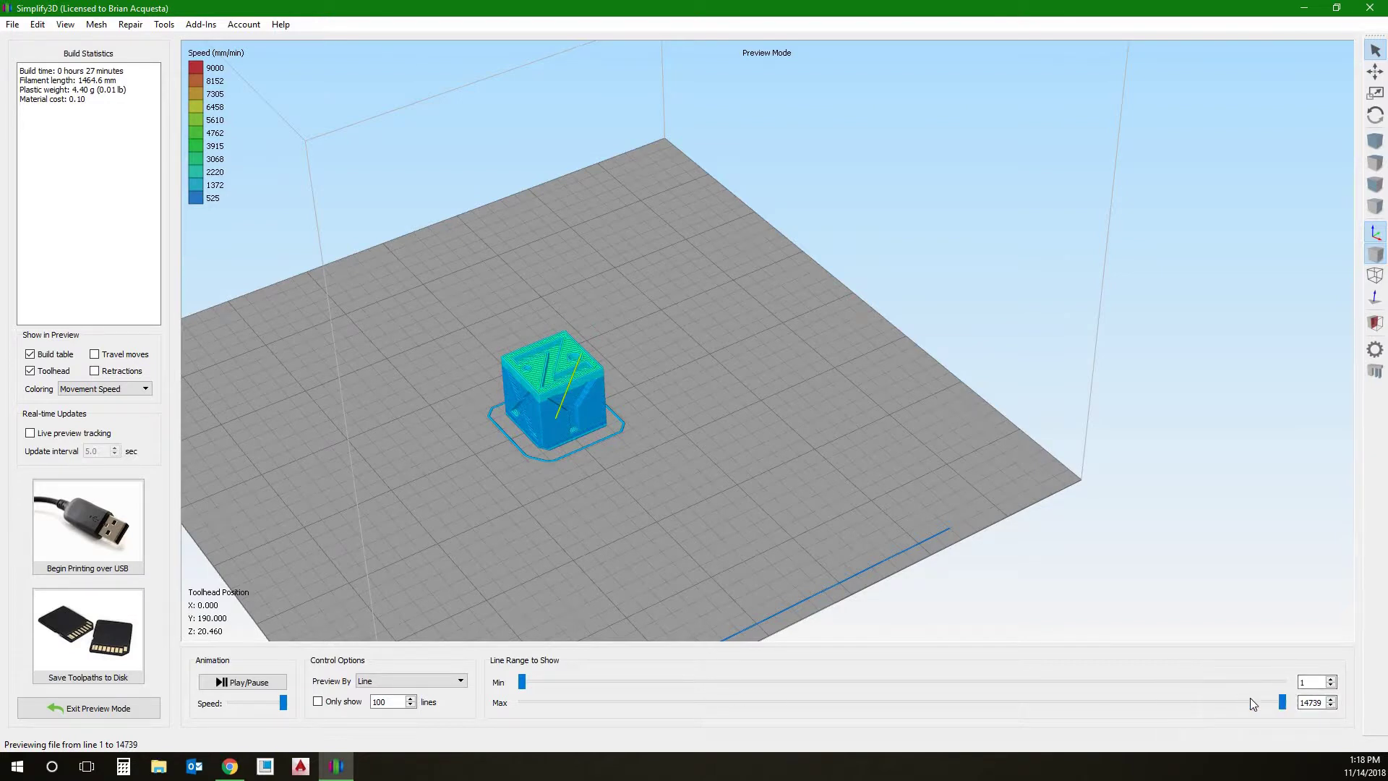
left_click(410, 678)
left_click(405, 697)
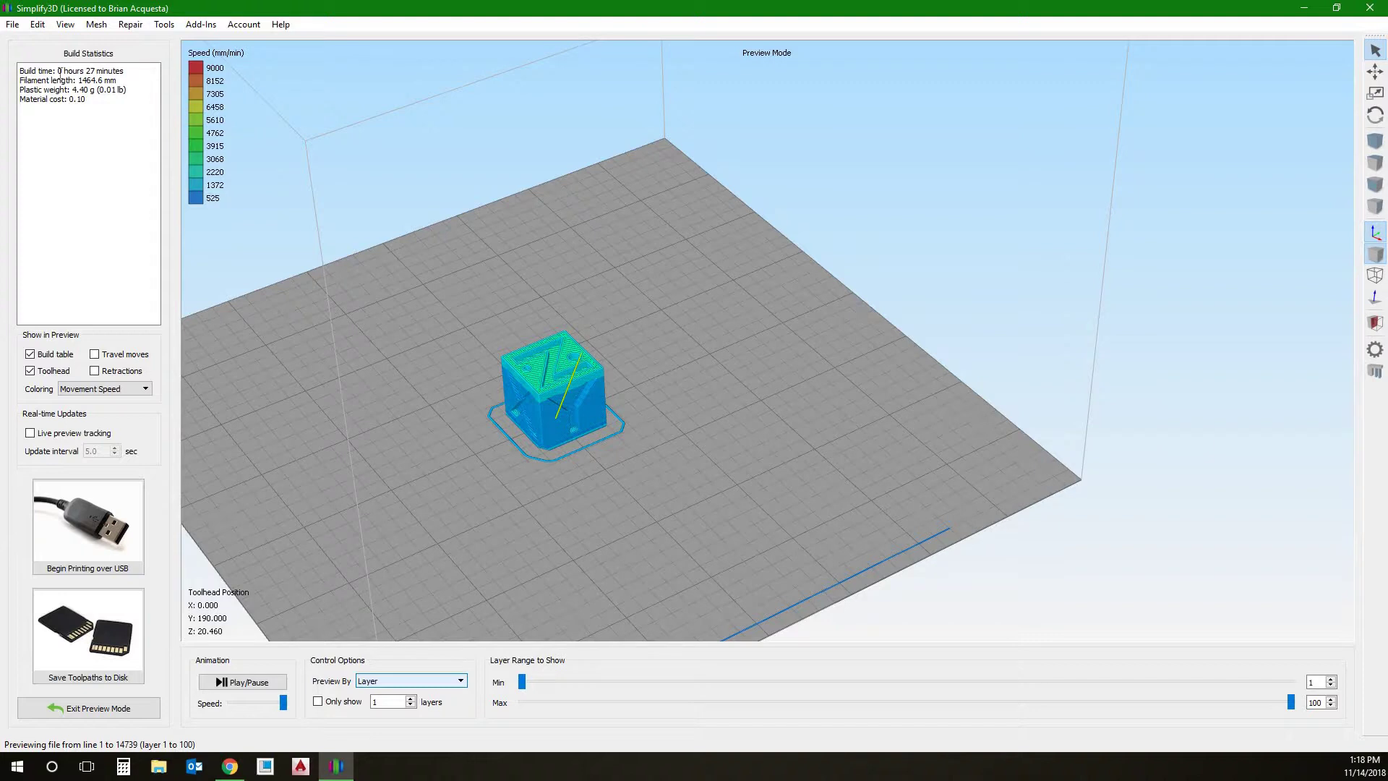
- Highlight the 27-minute build time and 1464.6 mm filament length in Build Statistics
left_click_drag(137, 72, 21, 70)
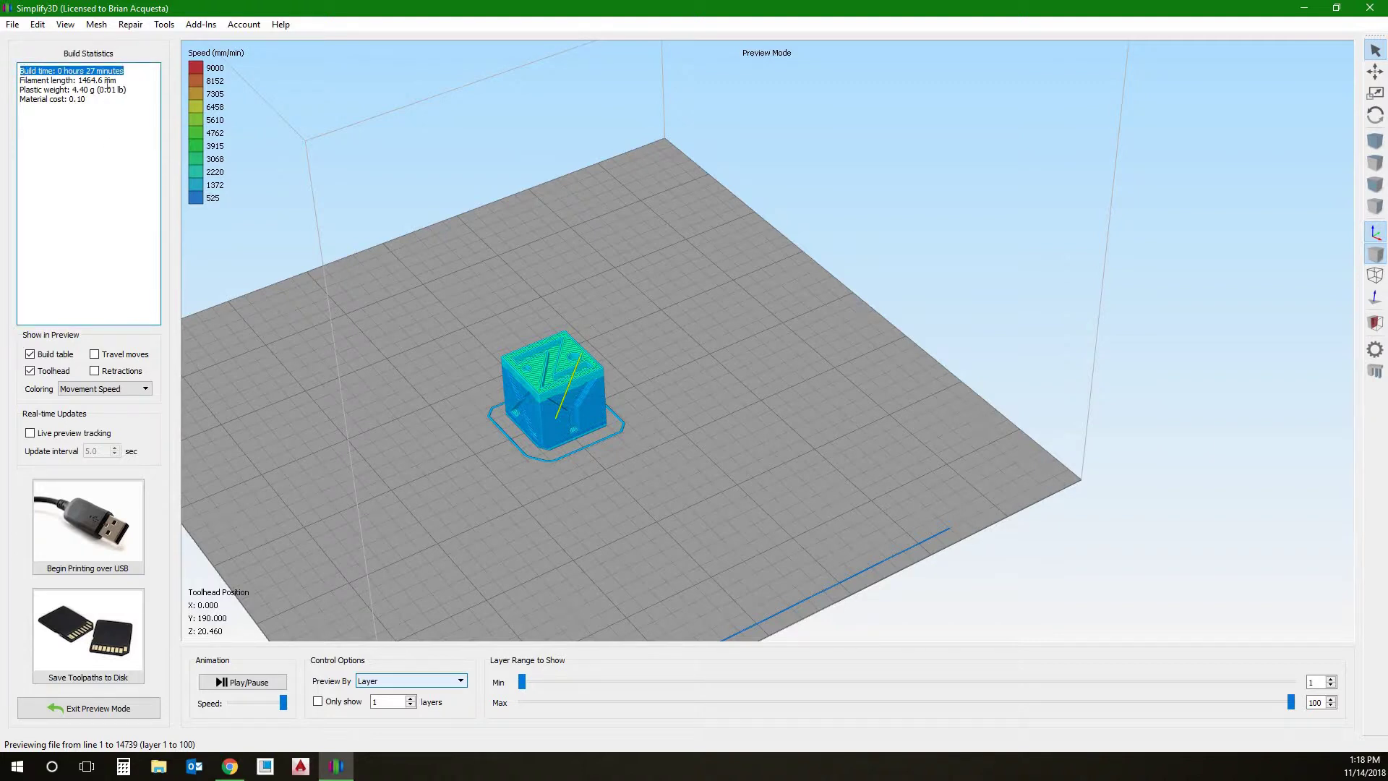
left_click(60, 81)
left_click_drag(125, 81, 37, 81)
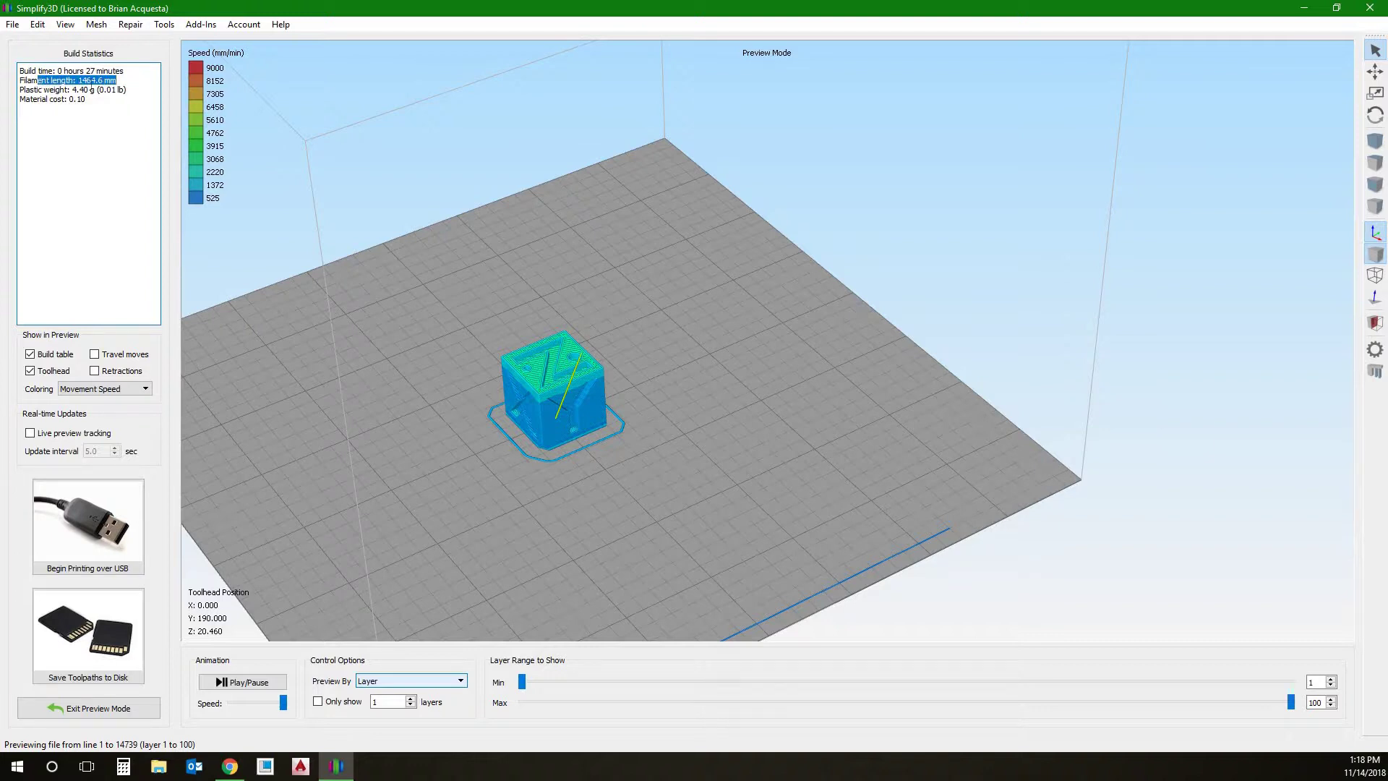
left_click(120, 81)
- Zoom in and out around the full 100-layer CalibrationCube toolpath preview
scroll(540, 457, "up", 5)
scroll(423, 513, "down", 3)
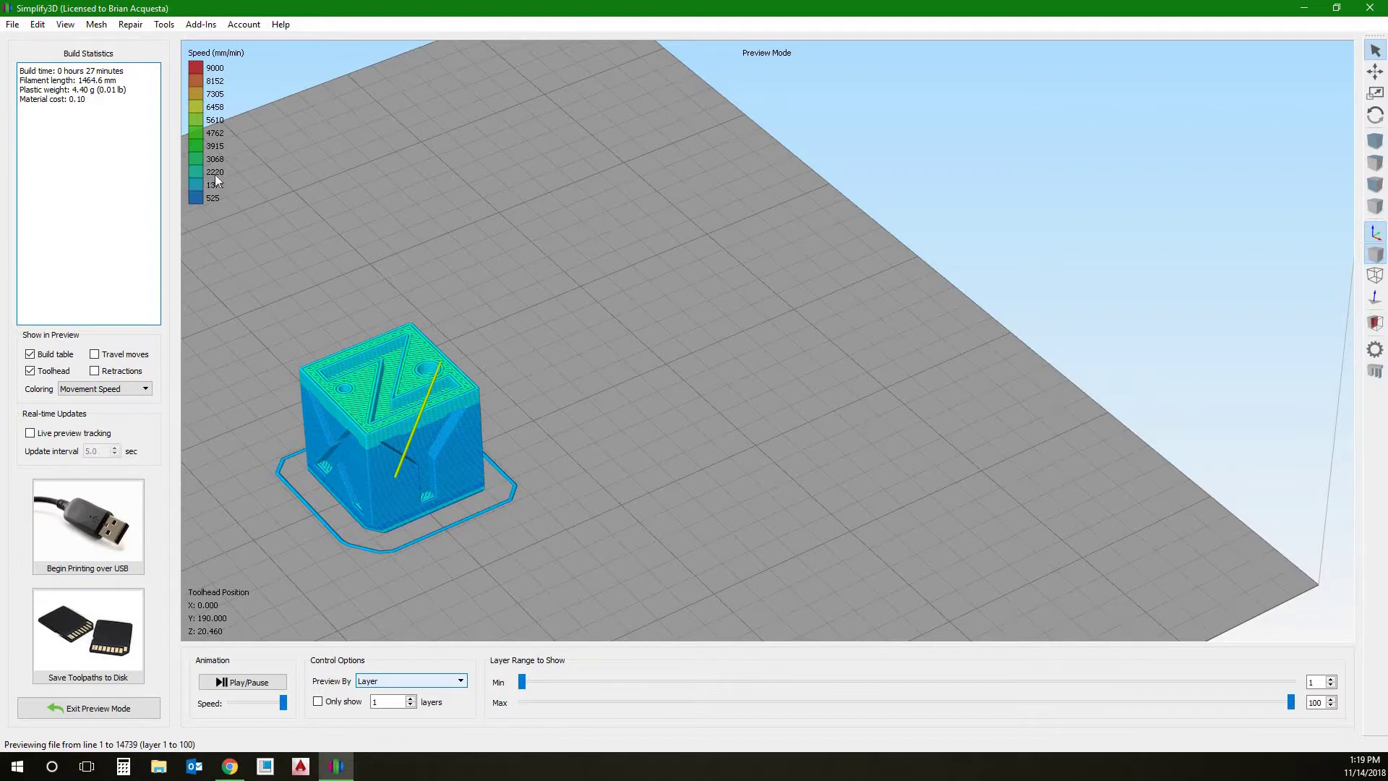
scroll(375, 514, "up", 3)
scroll(382, 512, "down", 8)
scroll(499, 391, "up", 1)
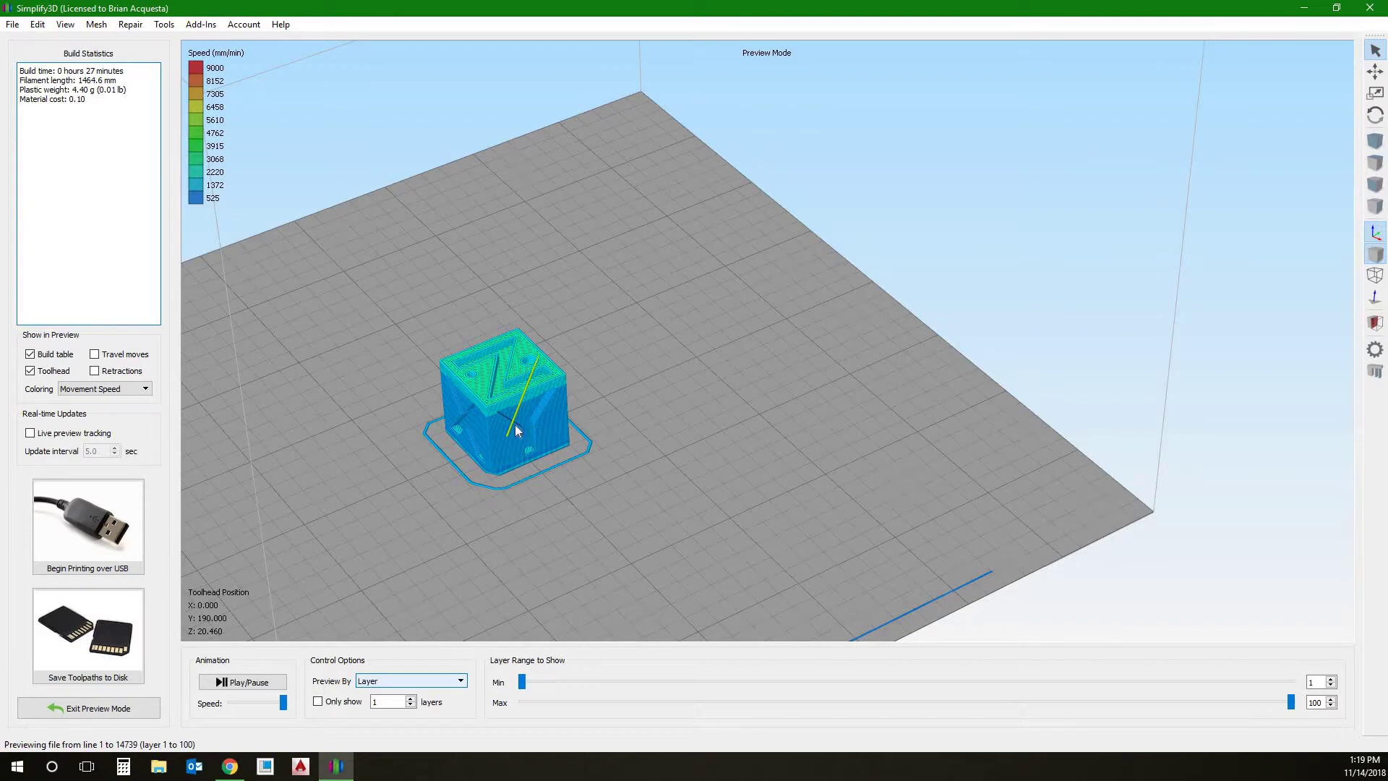
scroll(550, 433, "down", 2)
scroll(441, 534, "down", 1)
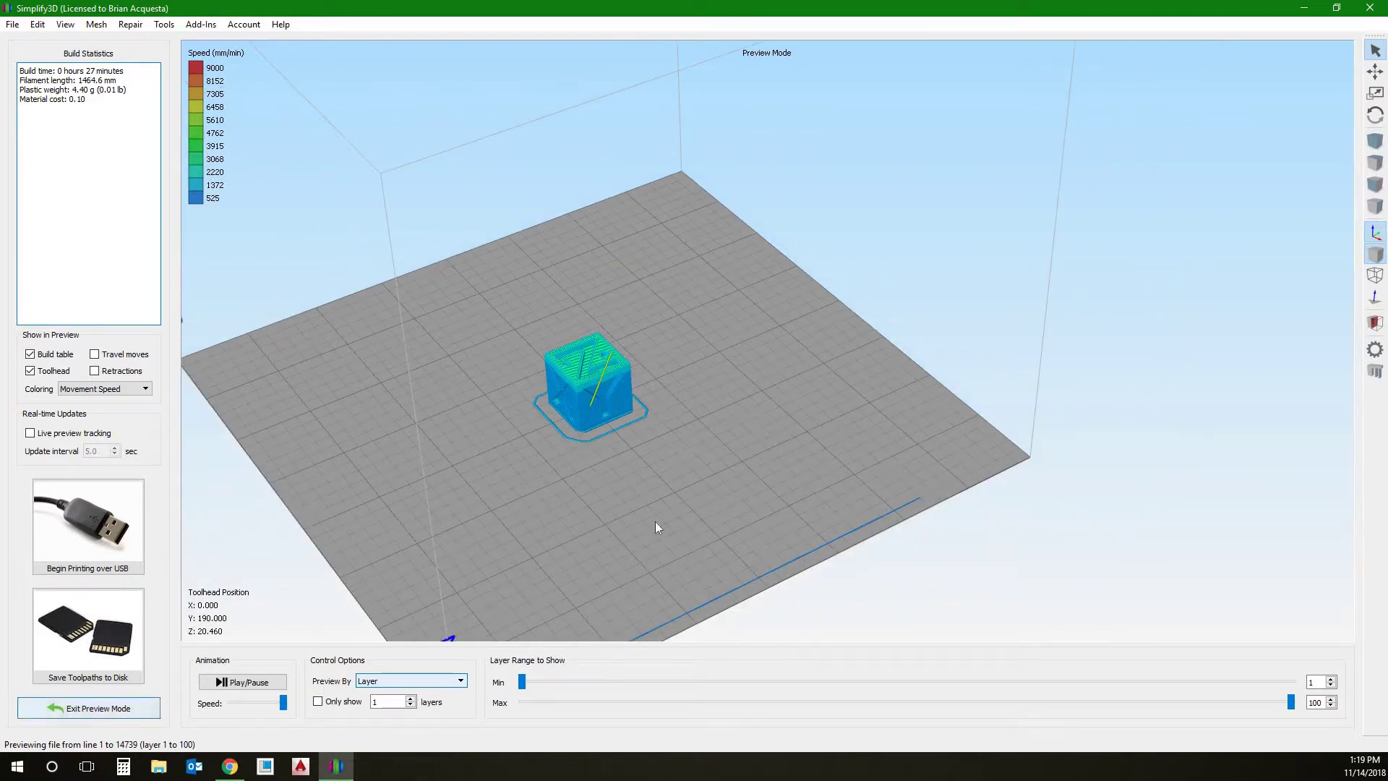
scroll(471, 511, "up", 2)
scroll(402, 437, "up", 2)
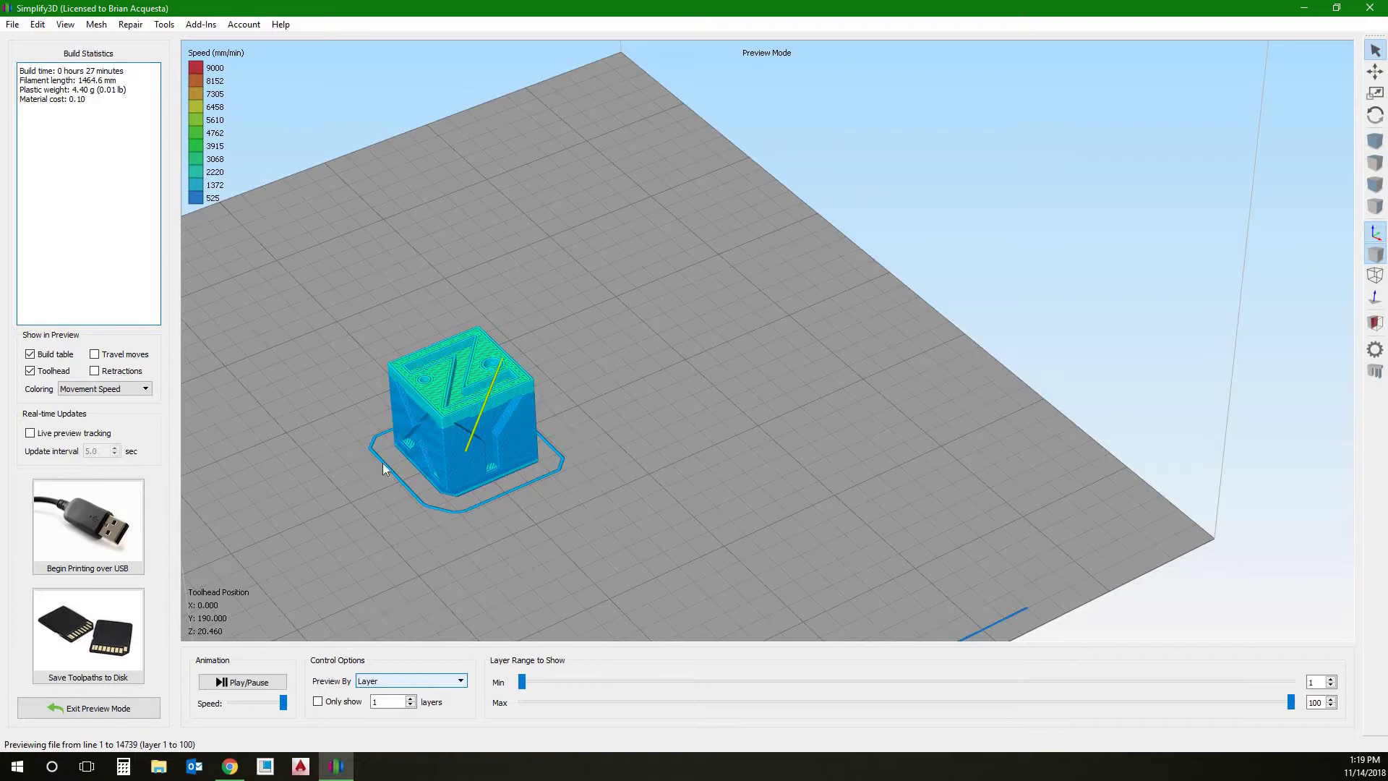
- Exit the preview and set Skirt Offset from Part from 4.00 to 0, confirming with OK
left_click(96, 712)
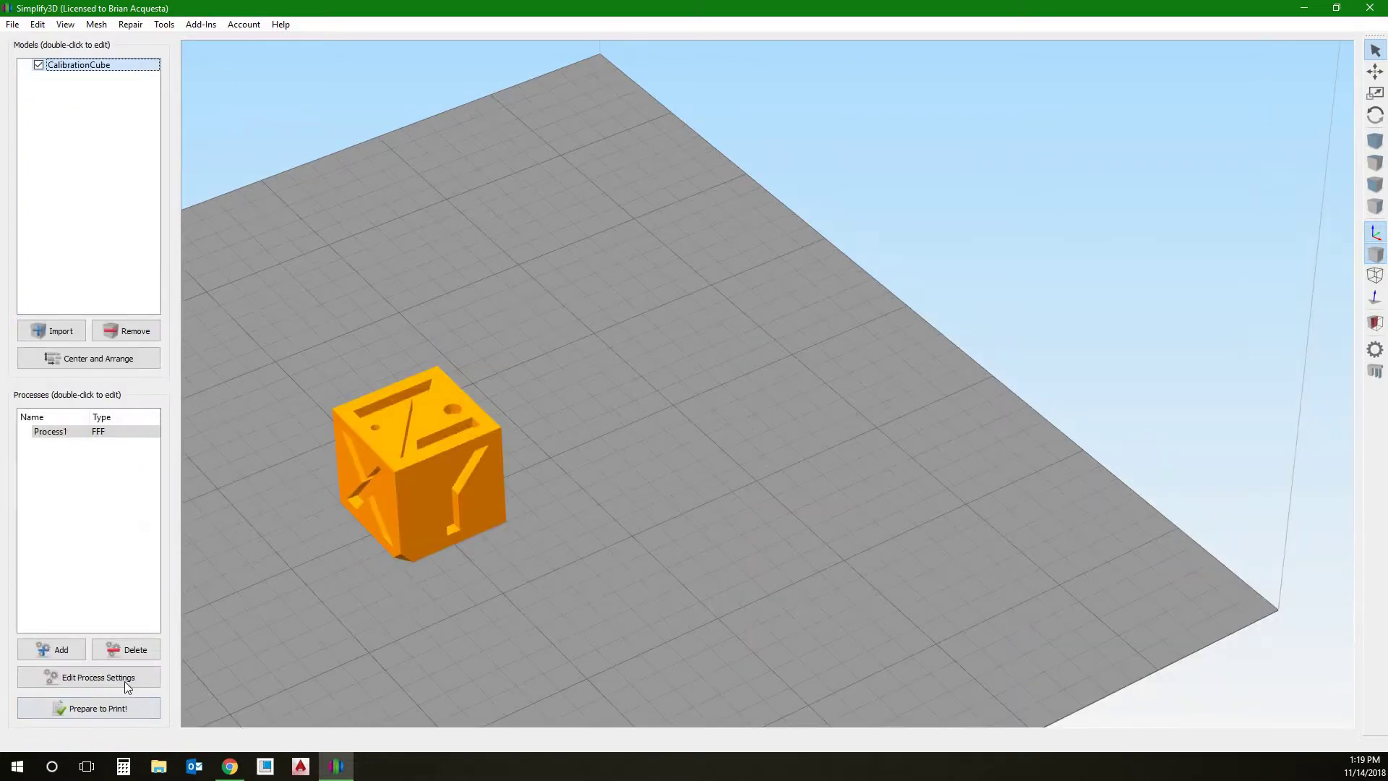
left_click(154, 676)
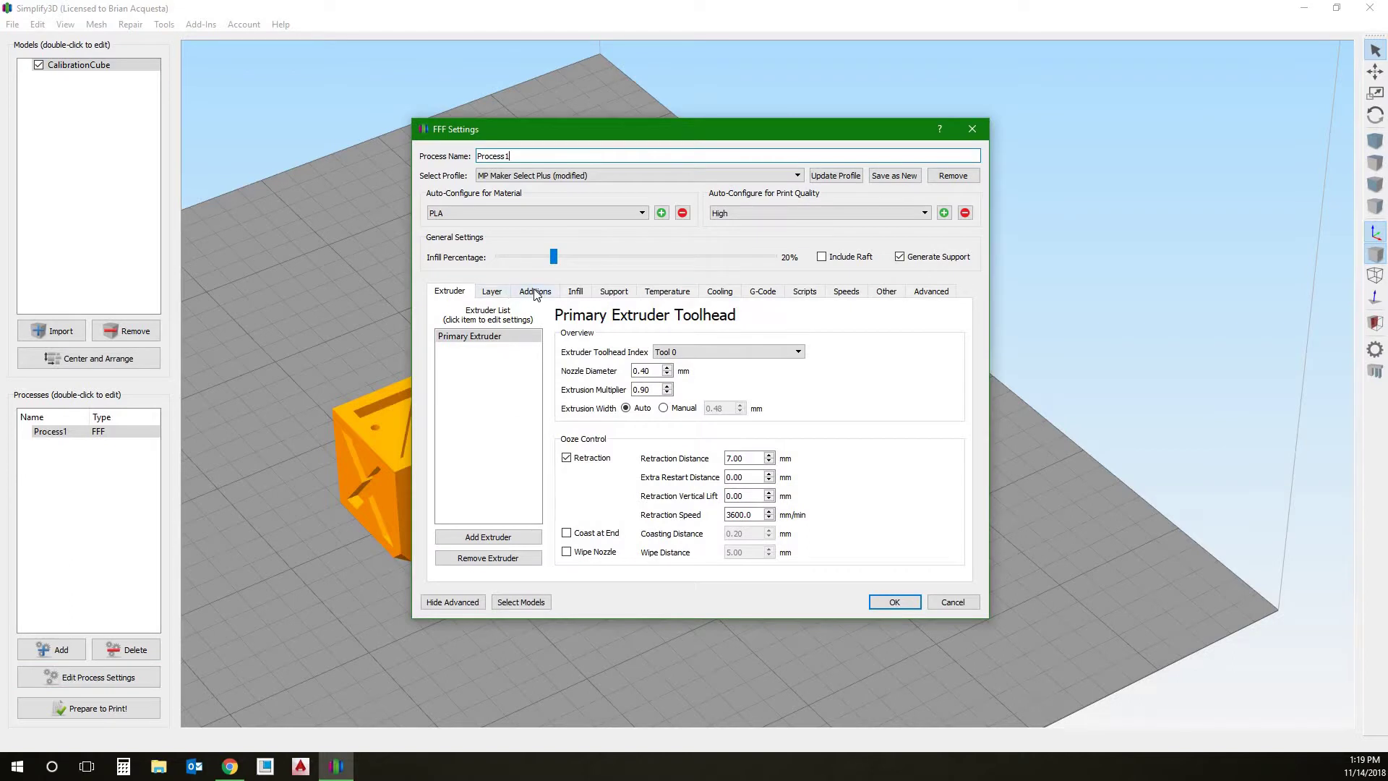
left_click(535, 291)
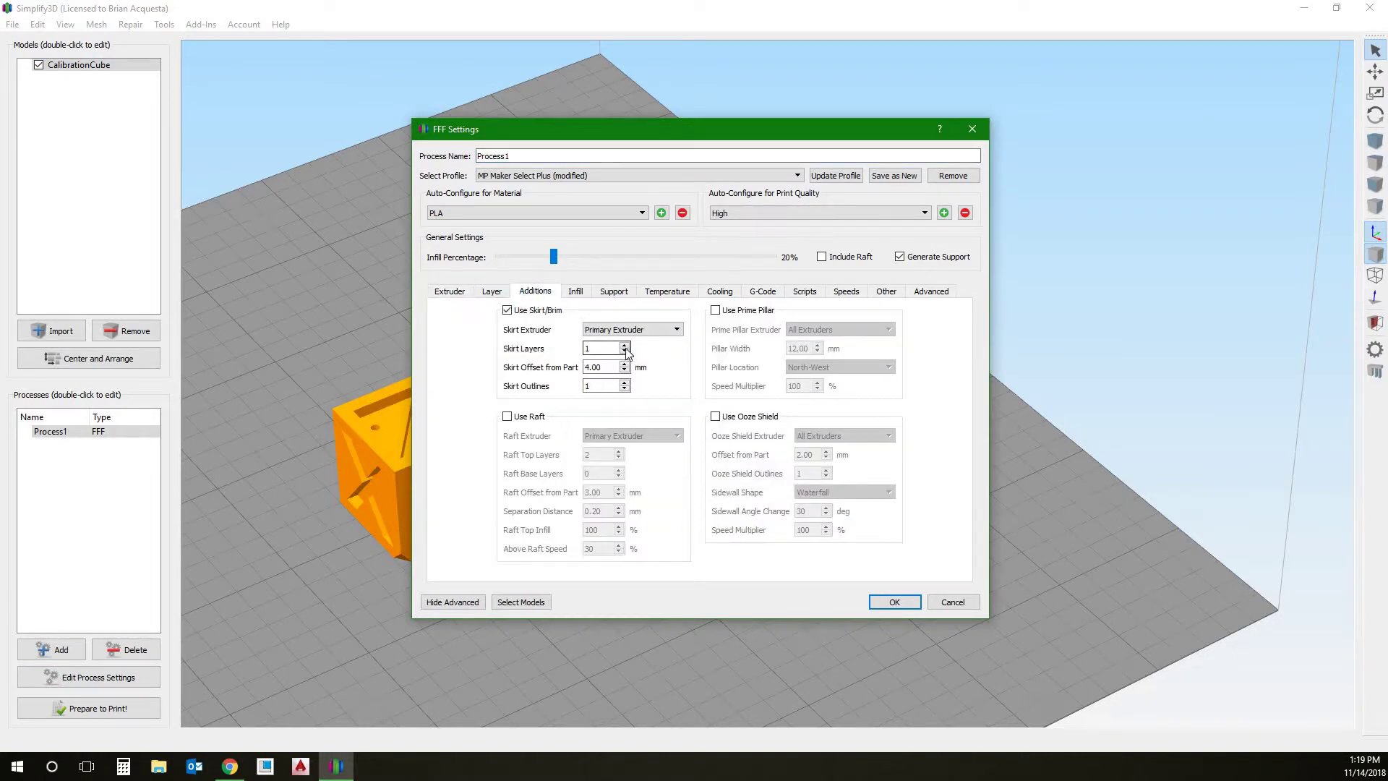
left_click_drag(616, 368, 584, 368)
type("0")
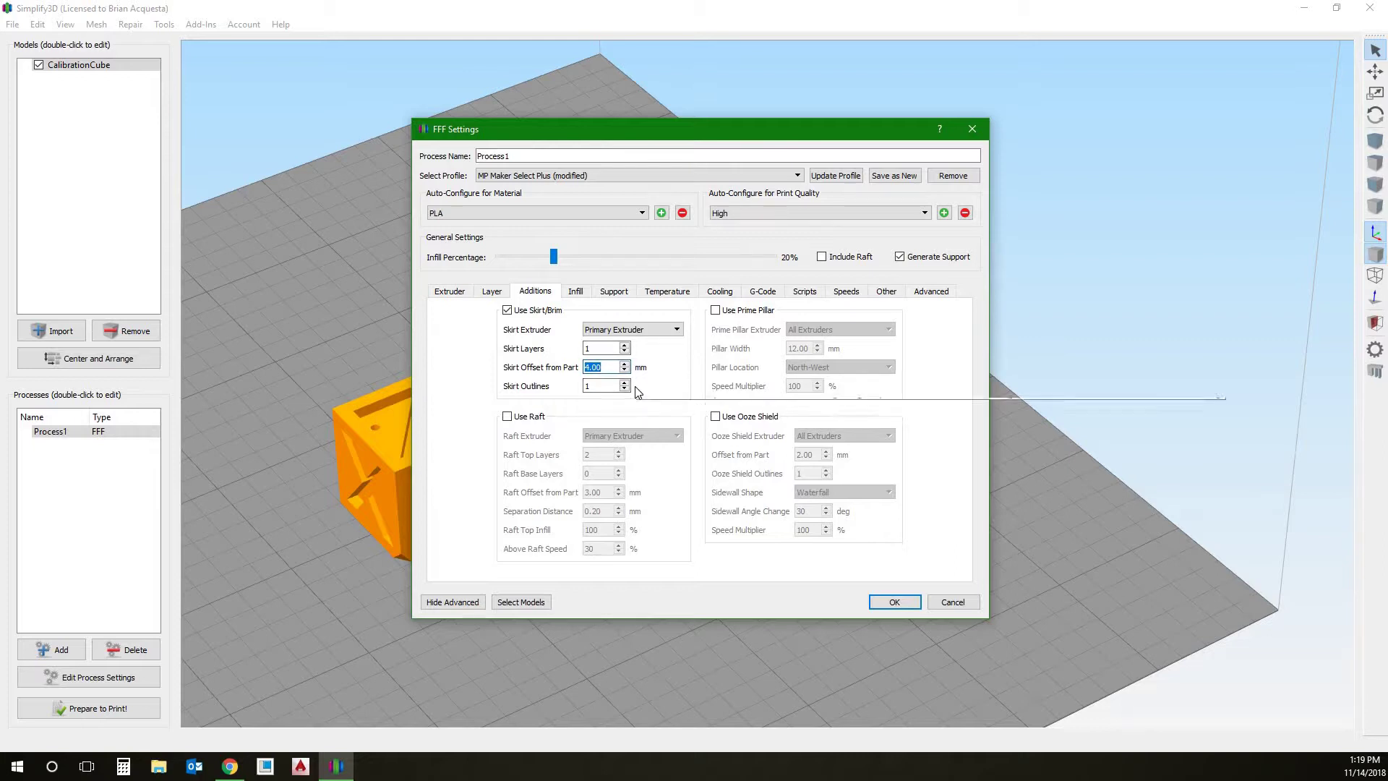
left_click(604, 385)
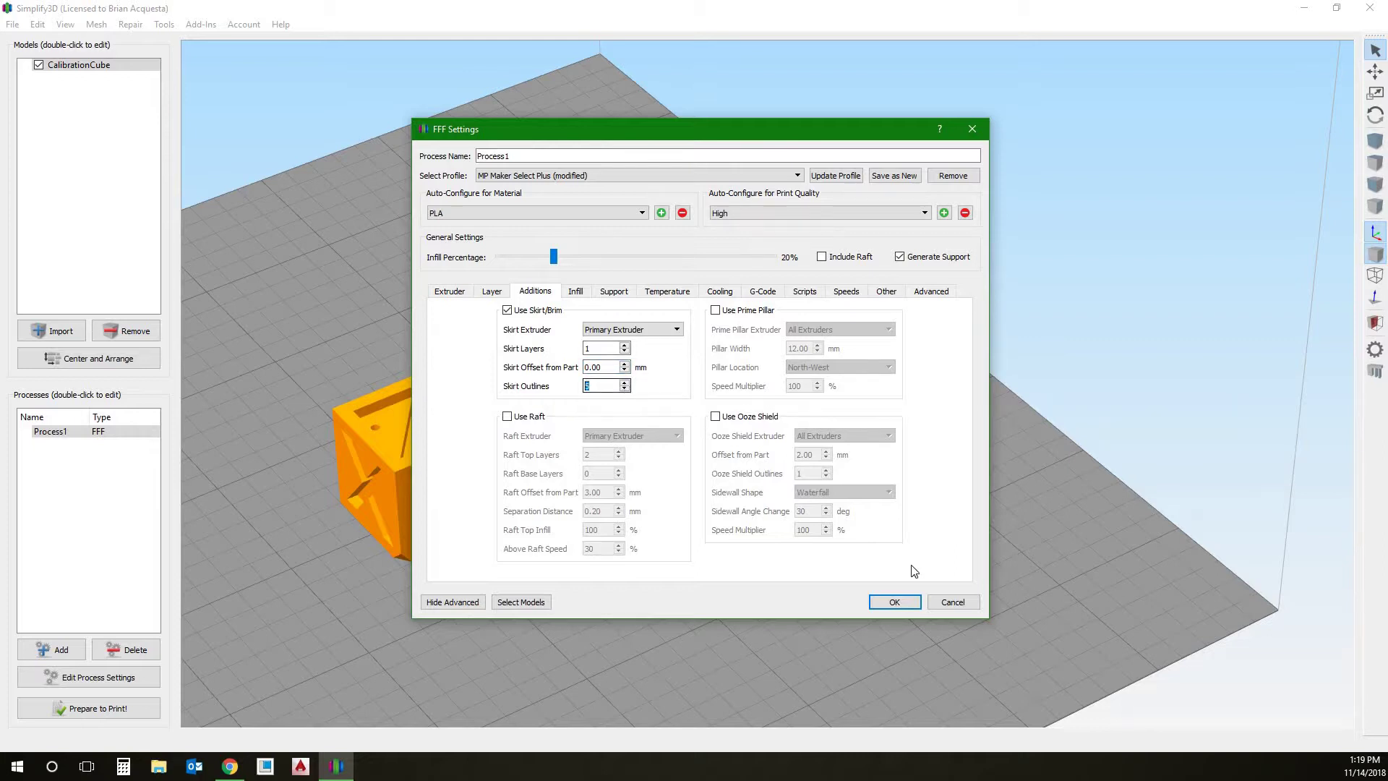
left_click(894, 602)
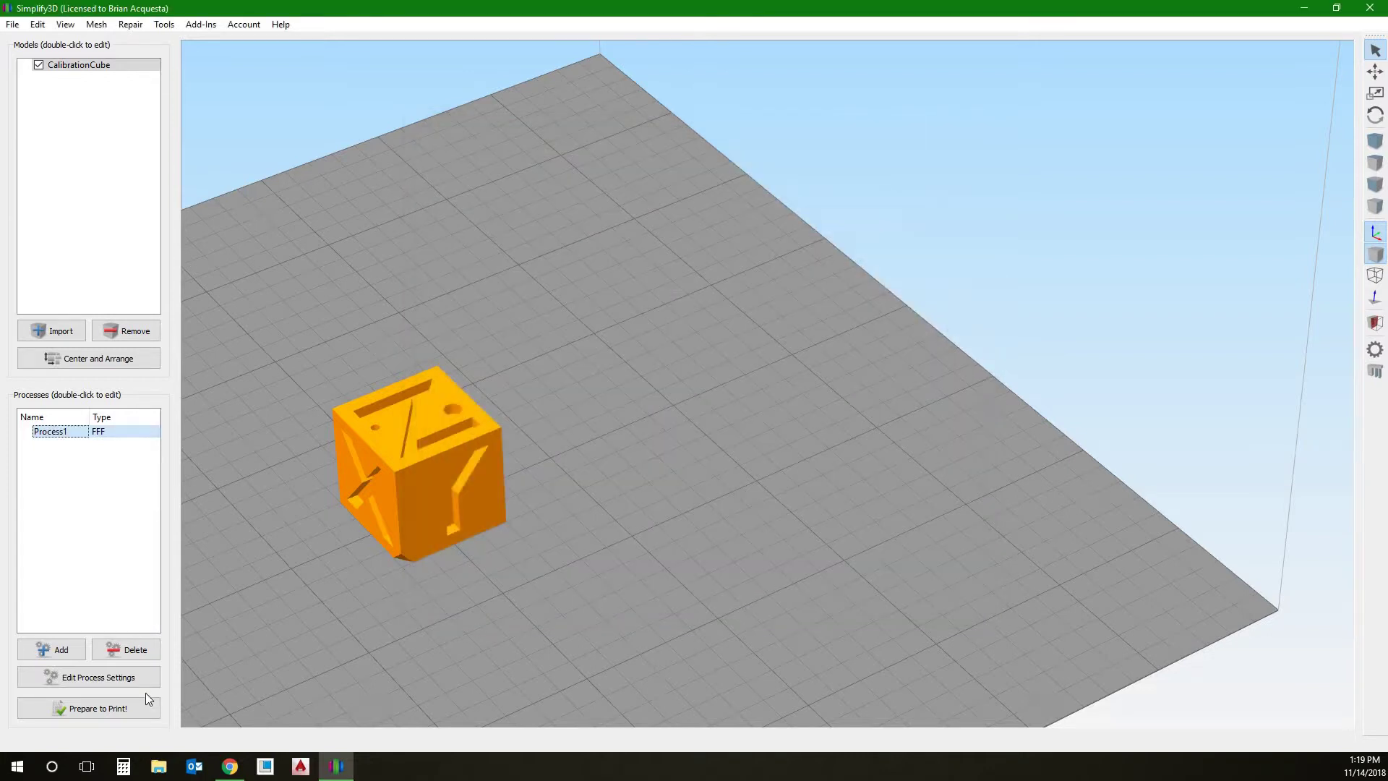
- Re-slice the cube and orbit the preview to a low side view
left_click(95, 710)
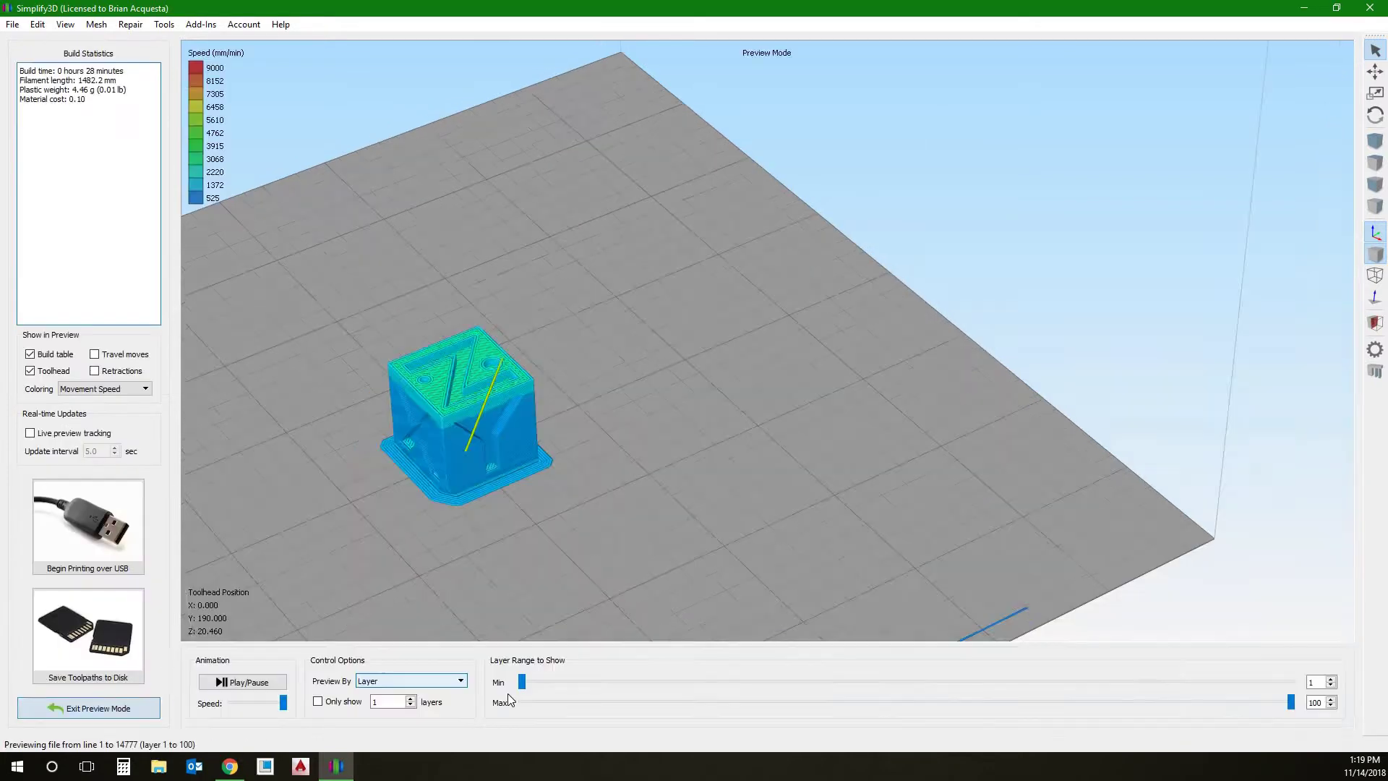
scroll(392, 544, "up", 2)
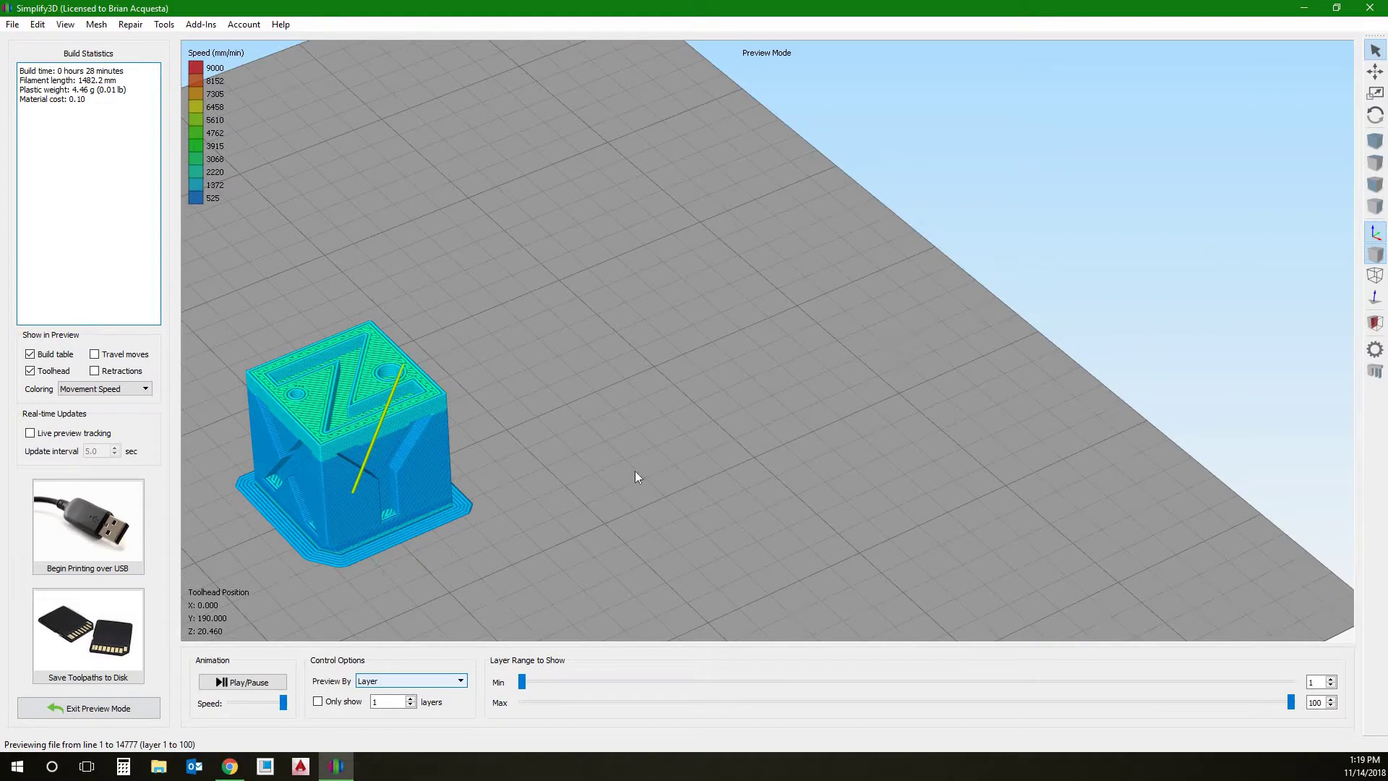
scroll(623, 525, "up", 2)
left_click_drag(668, 544, 184, 673)
- Exit the preview and set Skirt Offset from Part to 0.1 mm in Process1 settings
left_click(85, 708)
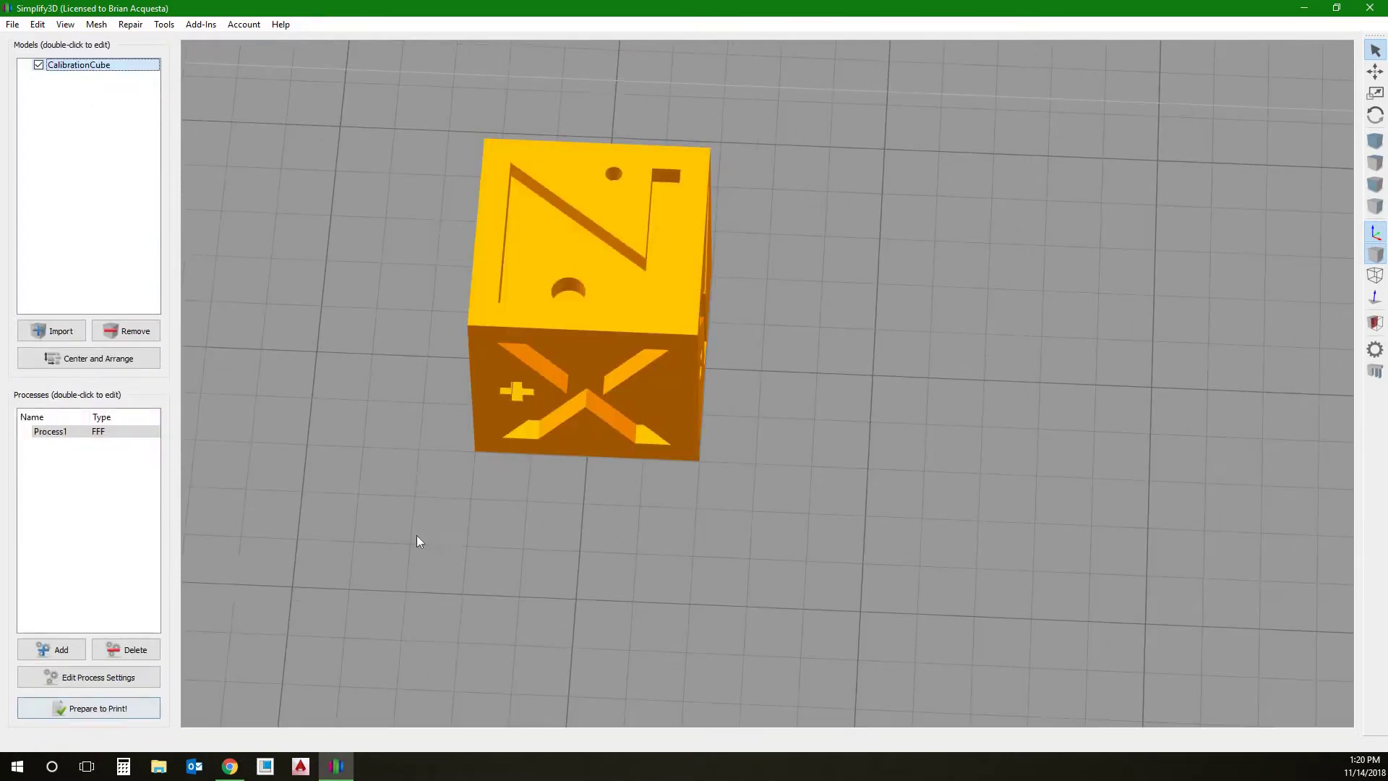
left_click(128, 673)
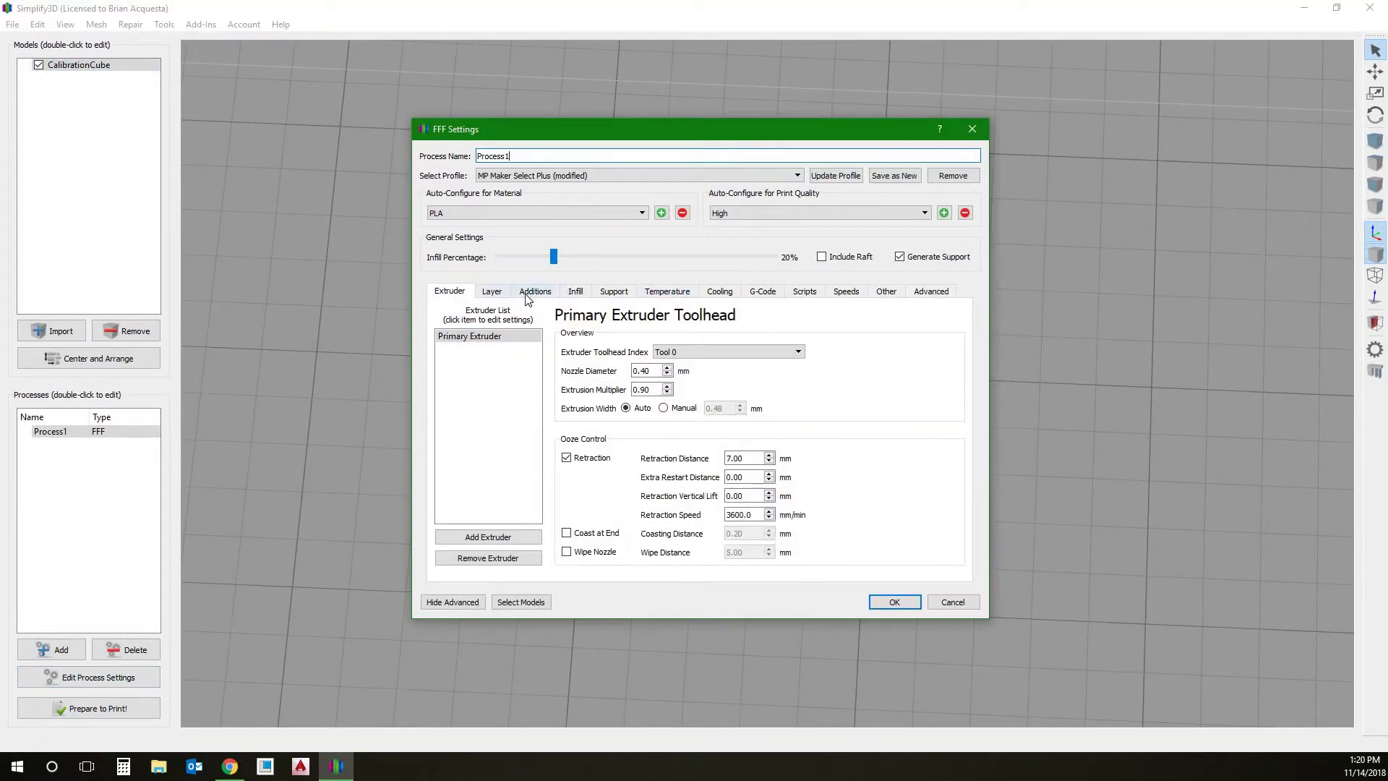
left_click(531, 292)
left_click(625, 365)
left_click(625, 364)
type(".")
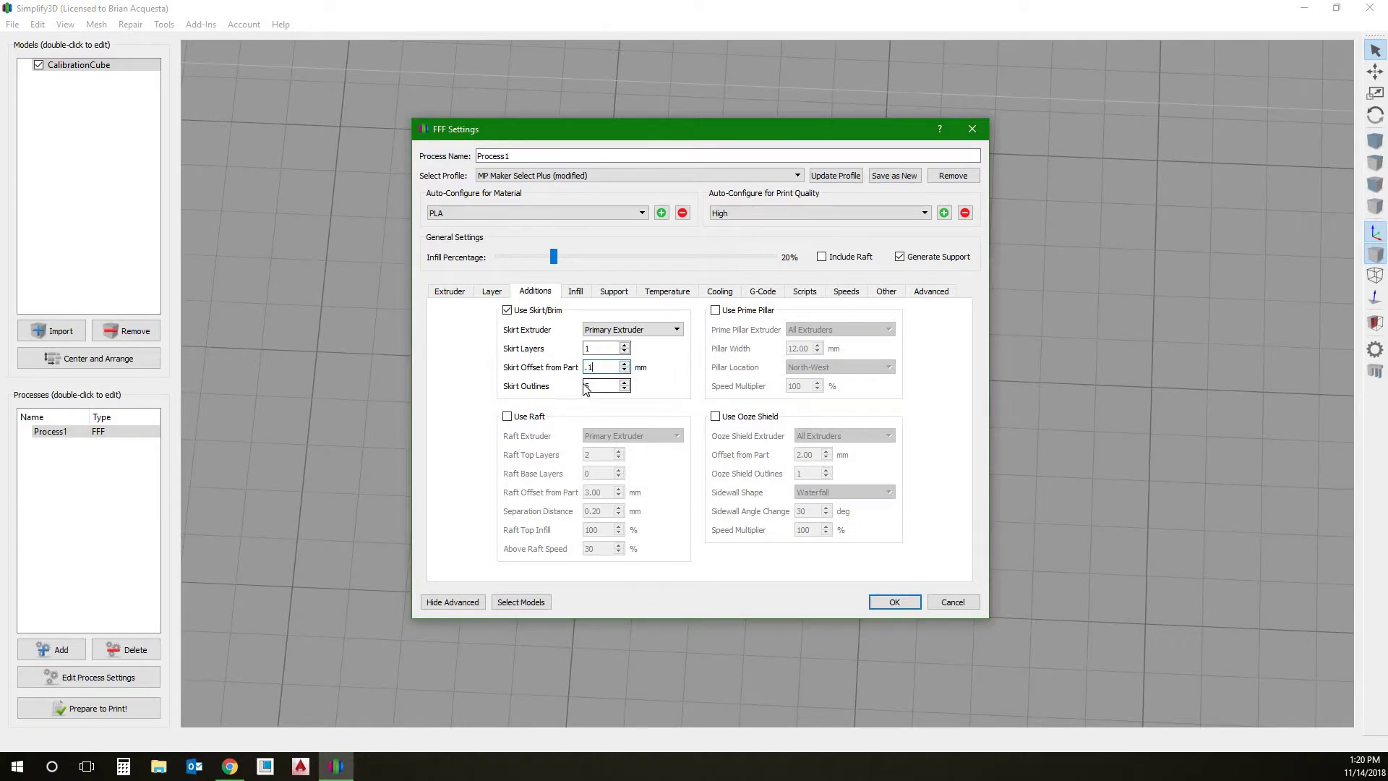
type("1")
key("Return")
- Re-slice the cube, orbit to check the skirt hugging the part, then leave the preview
left_click(119, 708)
left_click_drag(766, 439, 755, 311)
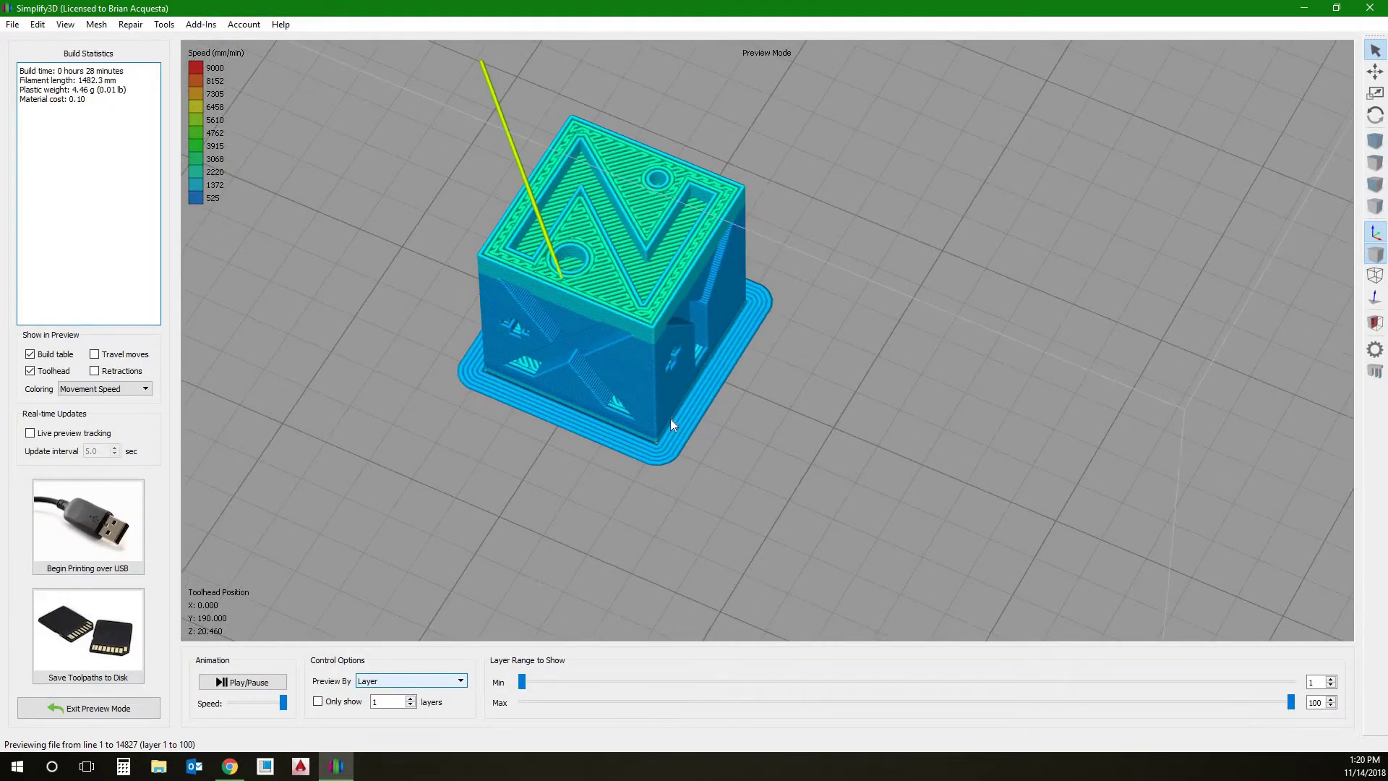
left_click_drag(699, 375, 270, 646)
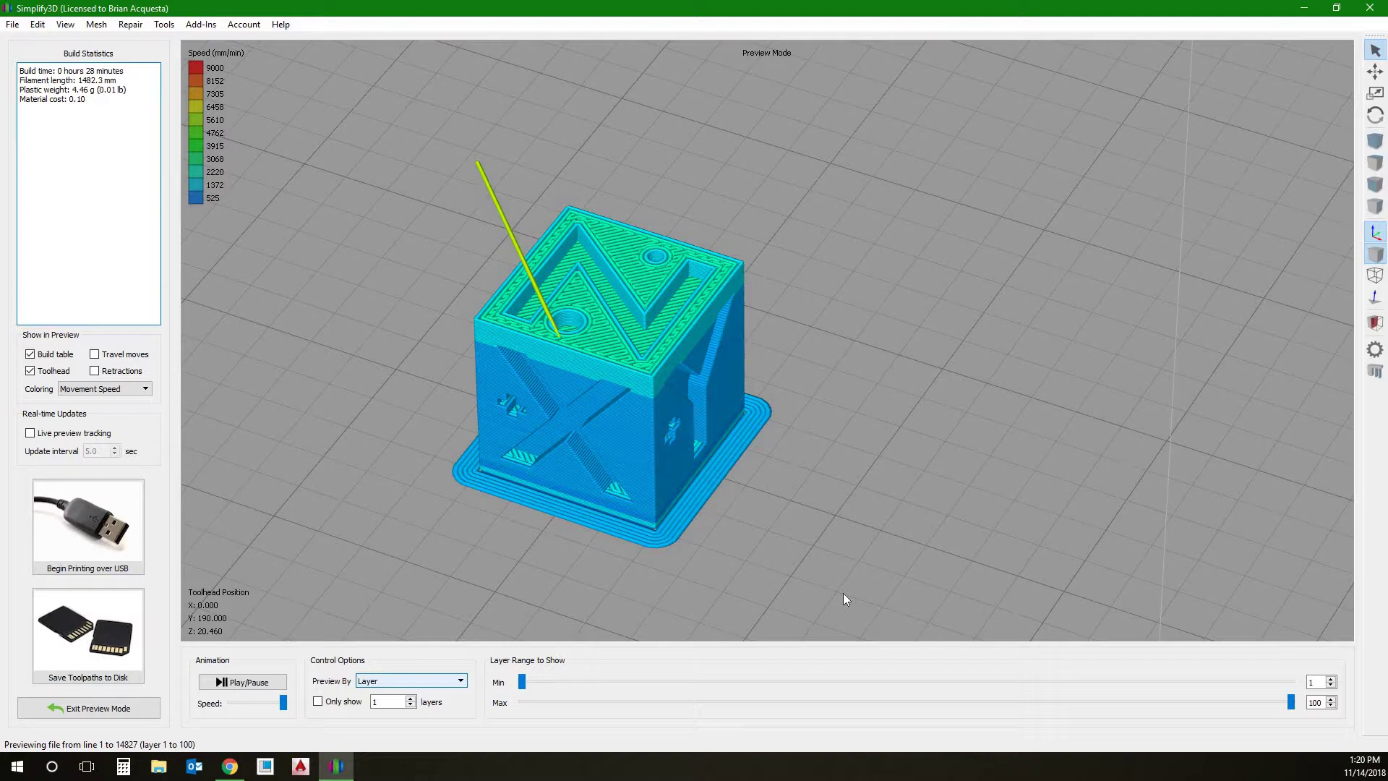
left_click(86, 711)
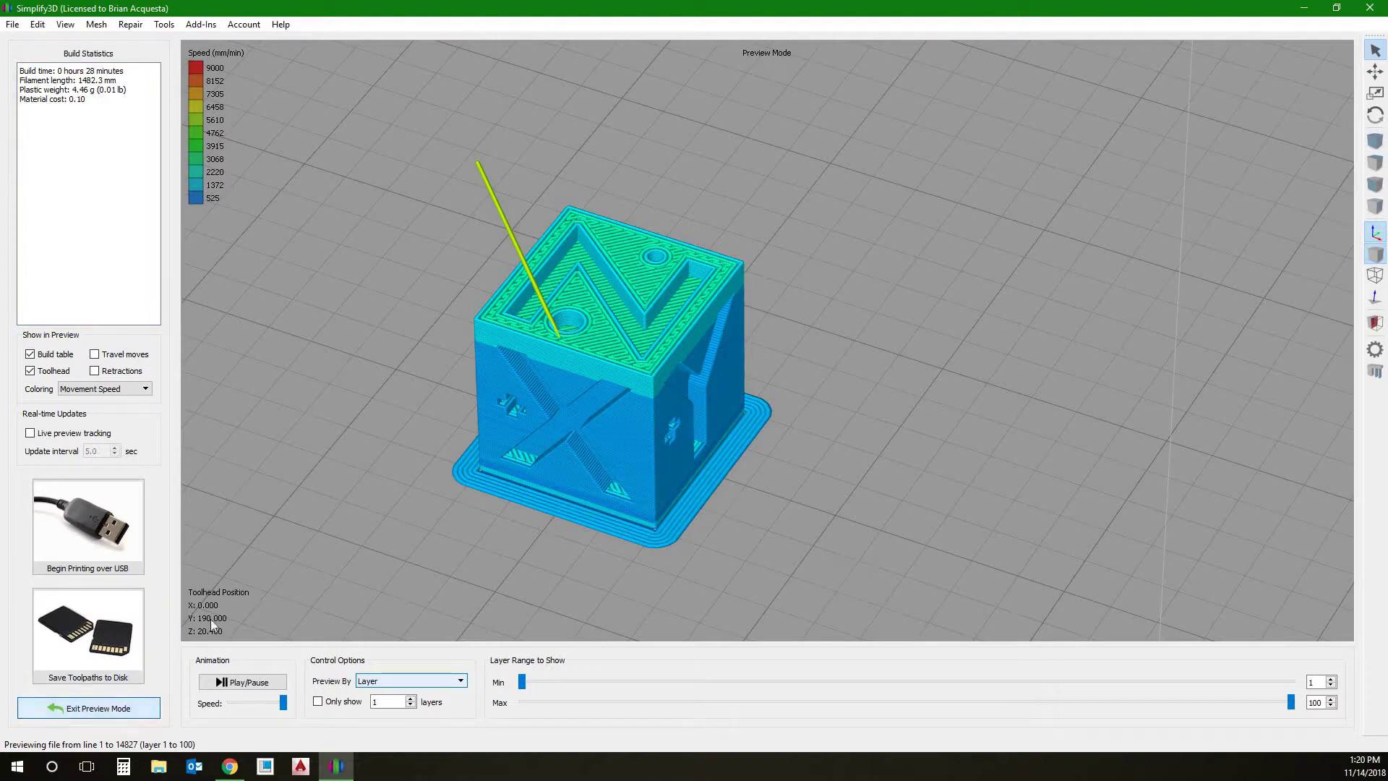
- In Process1's Additions, set skirt offset to 4, disable Use Skirt/Brim and enable Use Raft
left_click(108, 710)
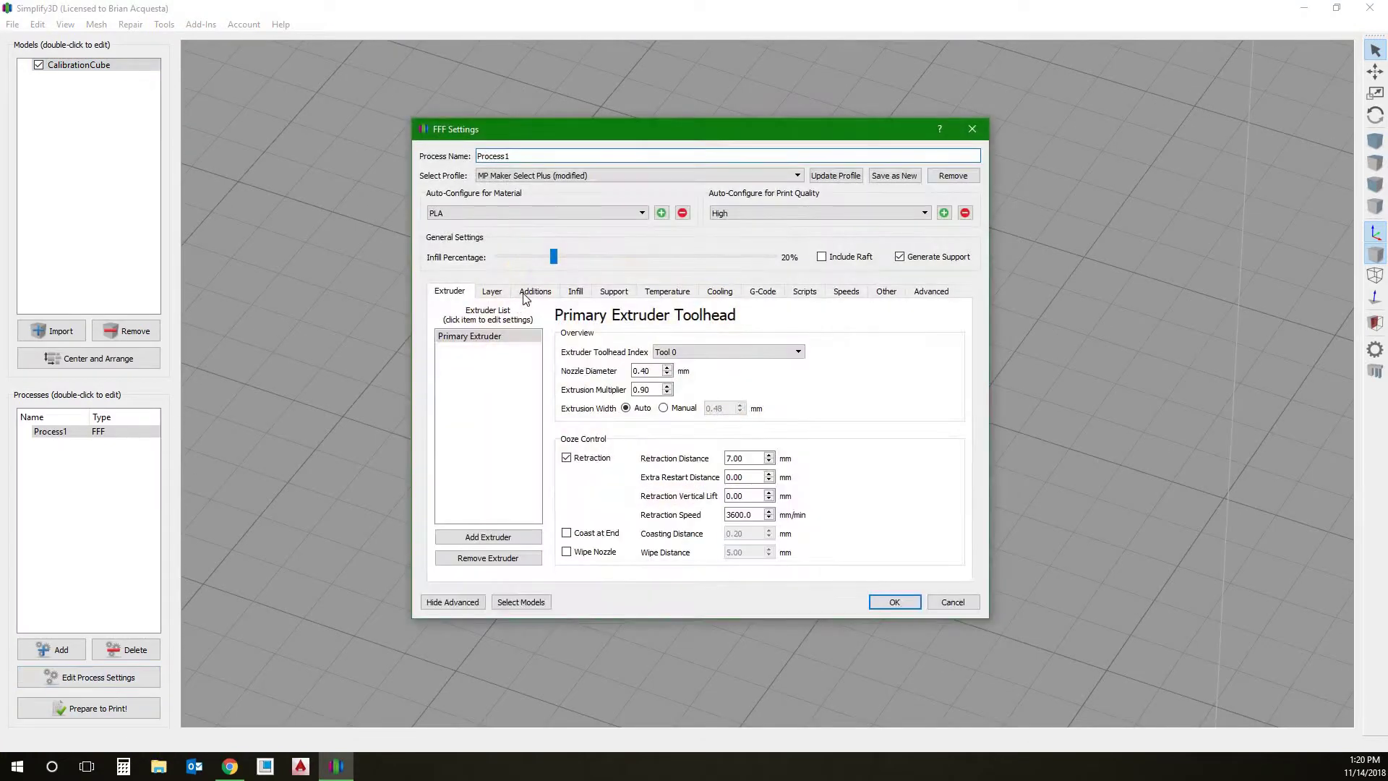
left_click(534, 291)
double_click(613, 362)
type("4")
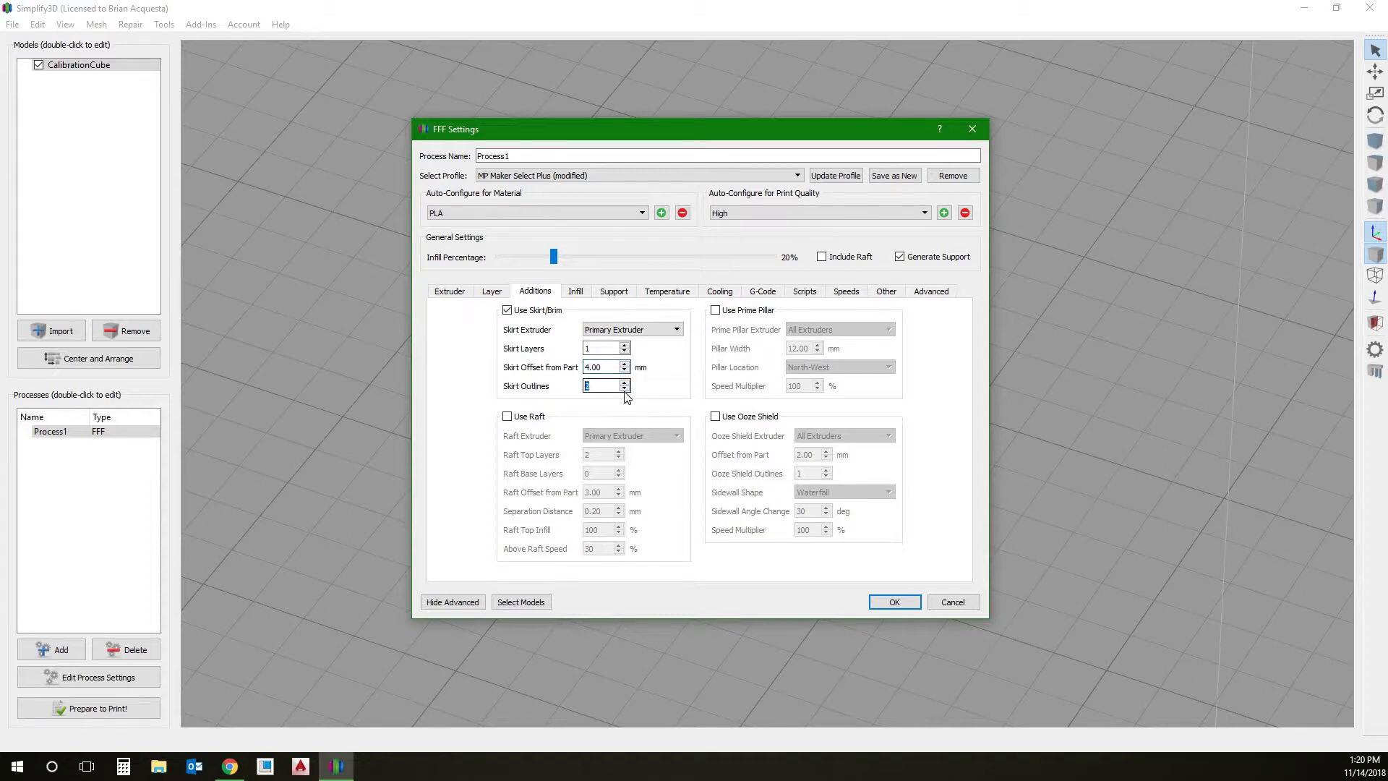
left_click(507, 309)
left_click(507, 416)
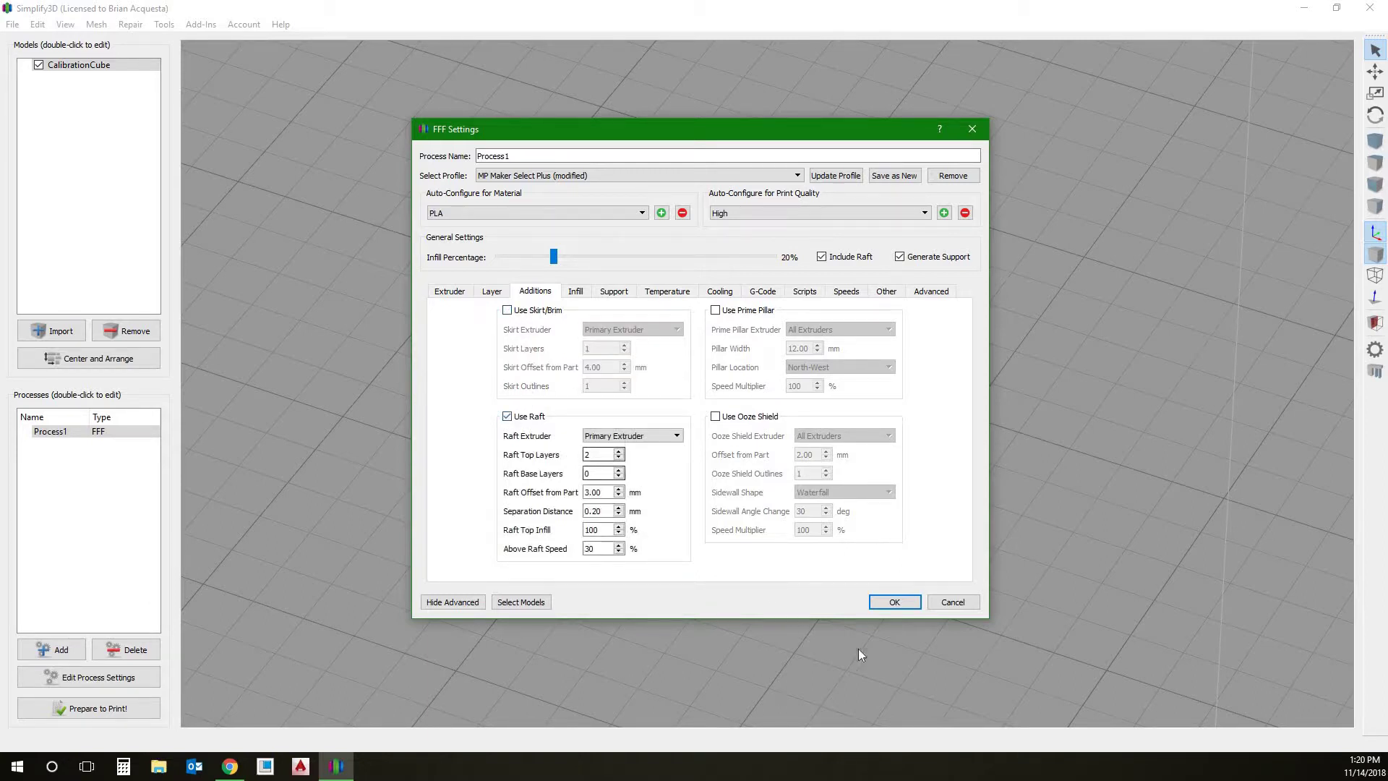
left_click(894, 602)
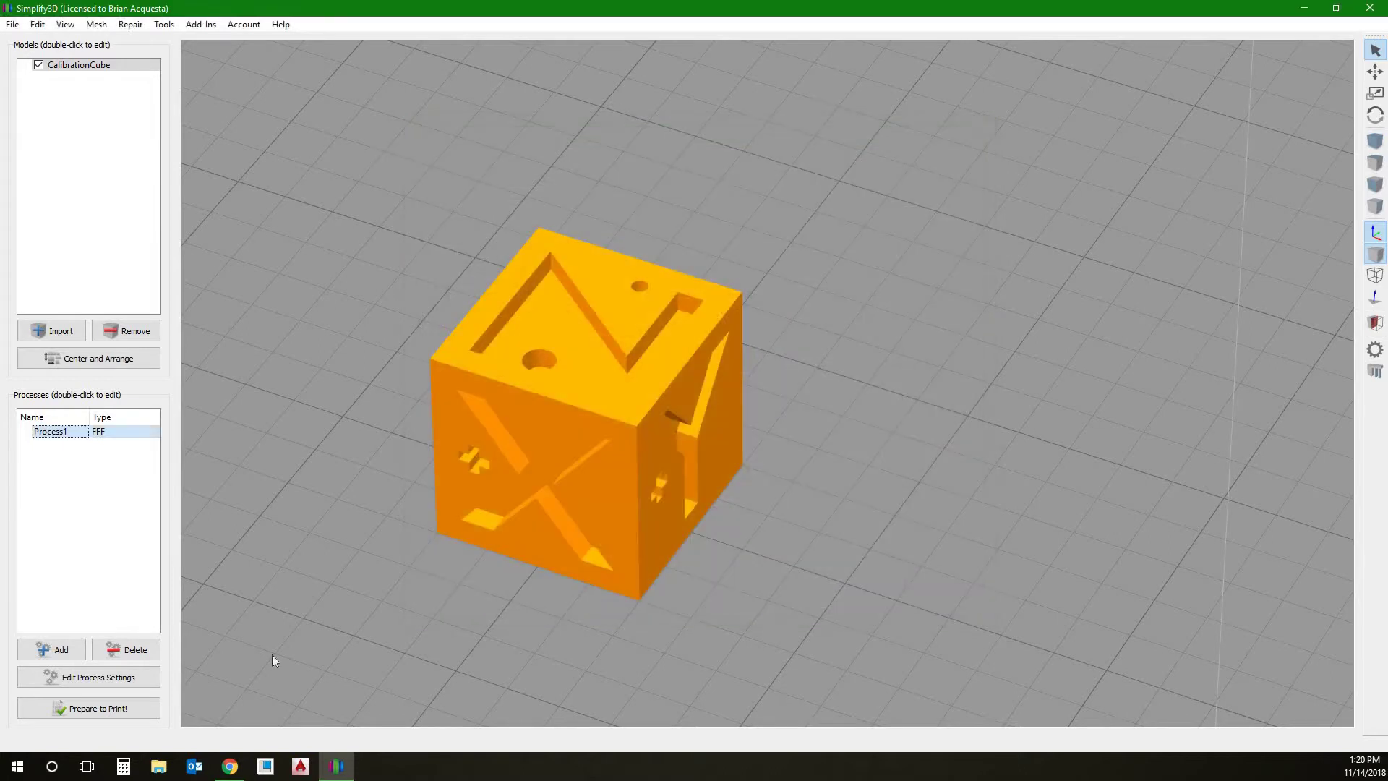
- Slice the raft cube (31 minutes, 1600.0 mm filament), examine the raft toolpaths, and exit Preview Mode
left_click(114, 710)
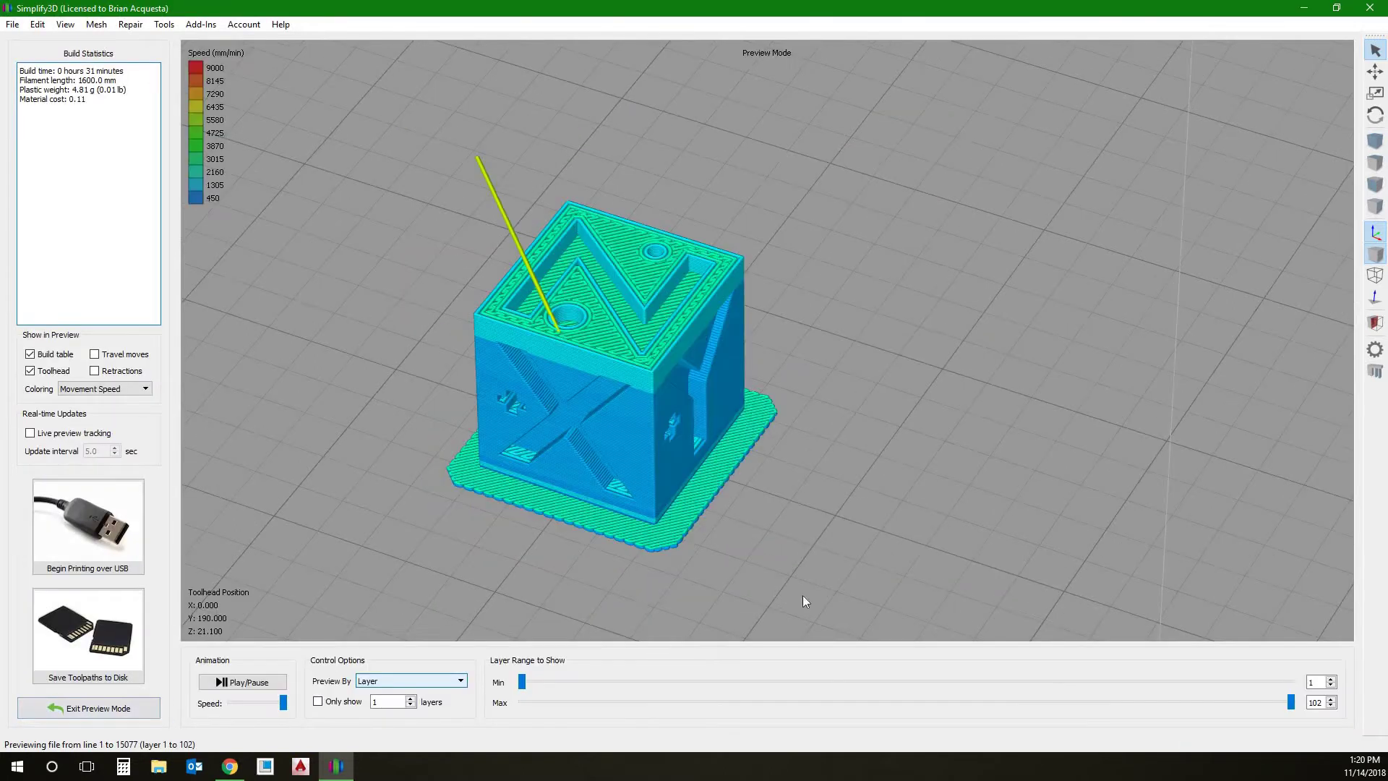
left_click_drag(758, 547, 1023, 395)
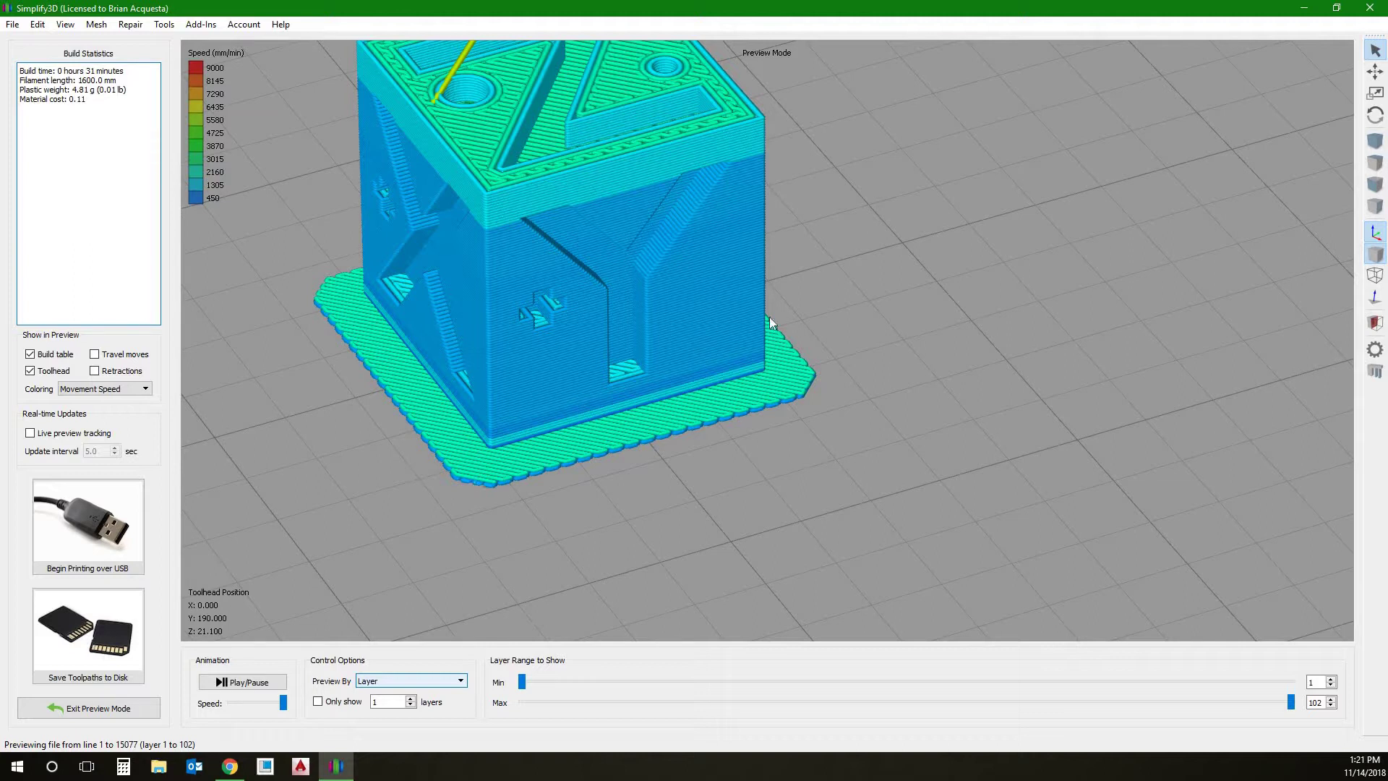
left_click_drag(897, 358, 788, 360)
scroll(792, 388, "up", 3)
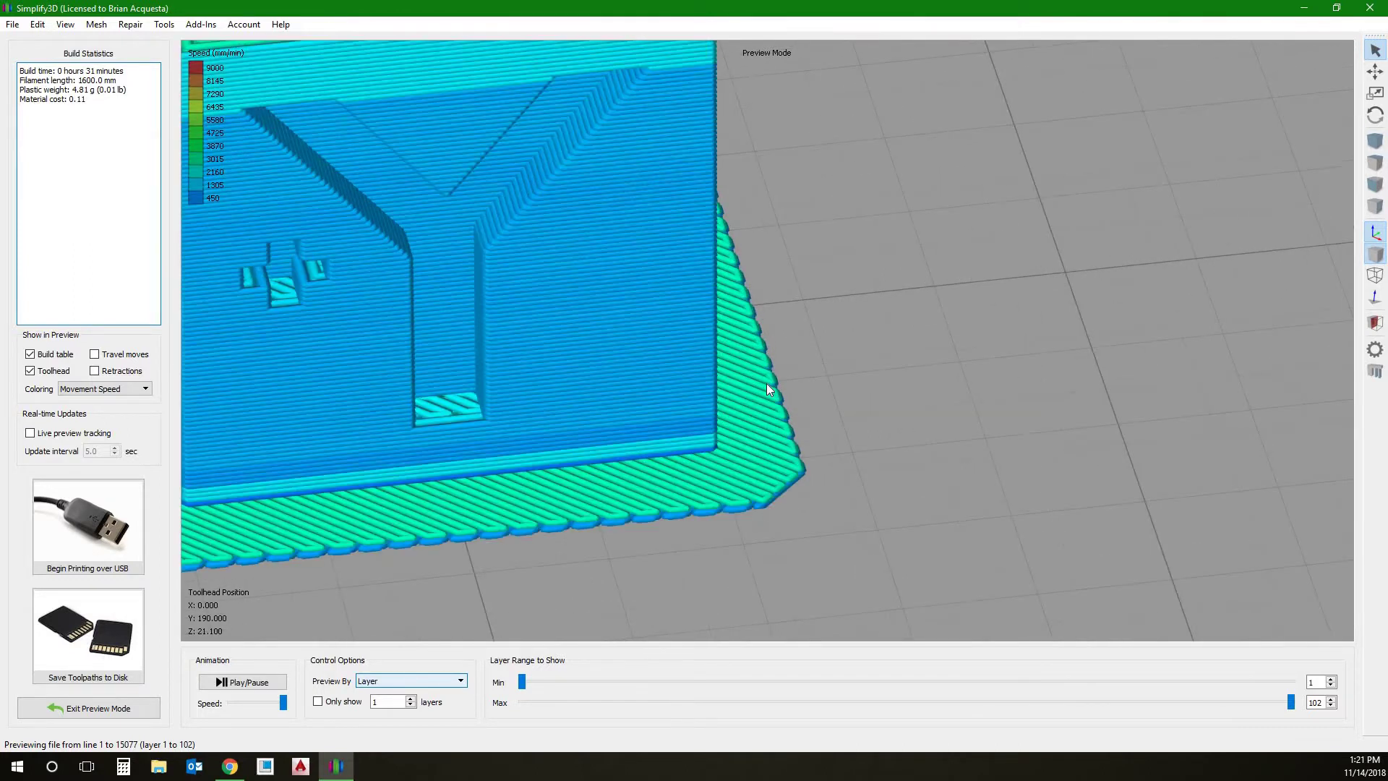
scroll(767, 383, "down", 2)
scroll(649, 401, "down", 2)
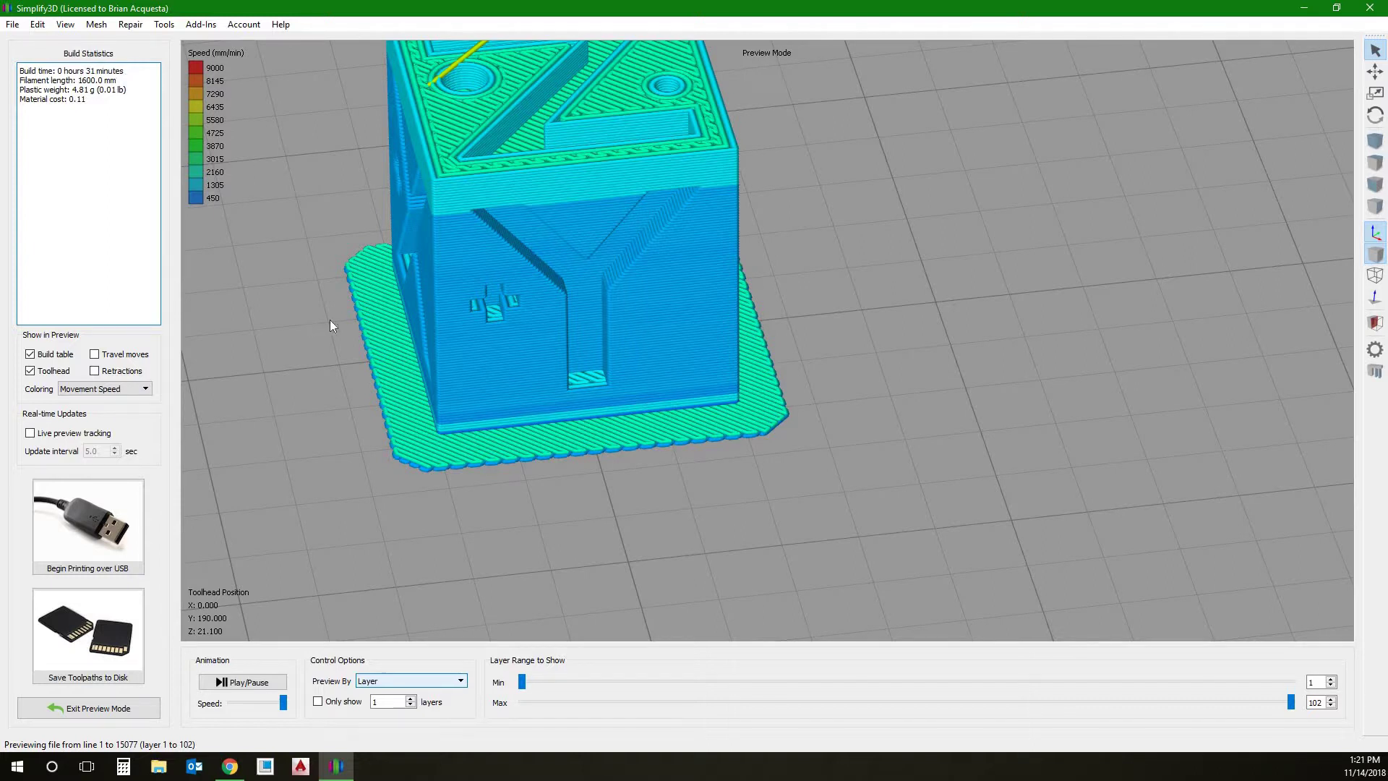
scroll(330, 320, "down", 2)
left_click_drag(331, 319, 640, 327)
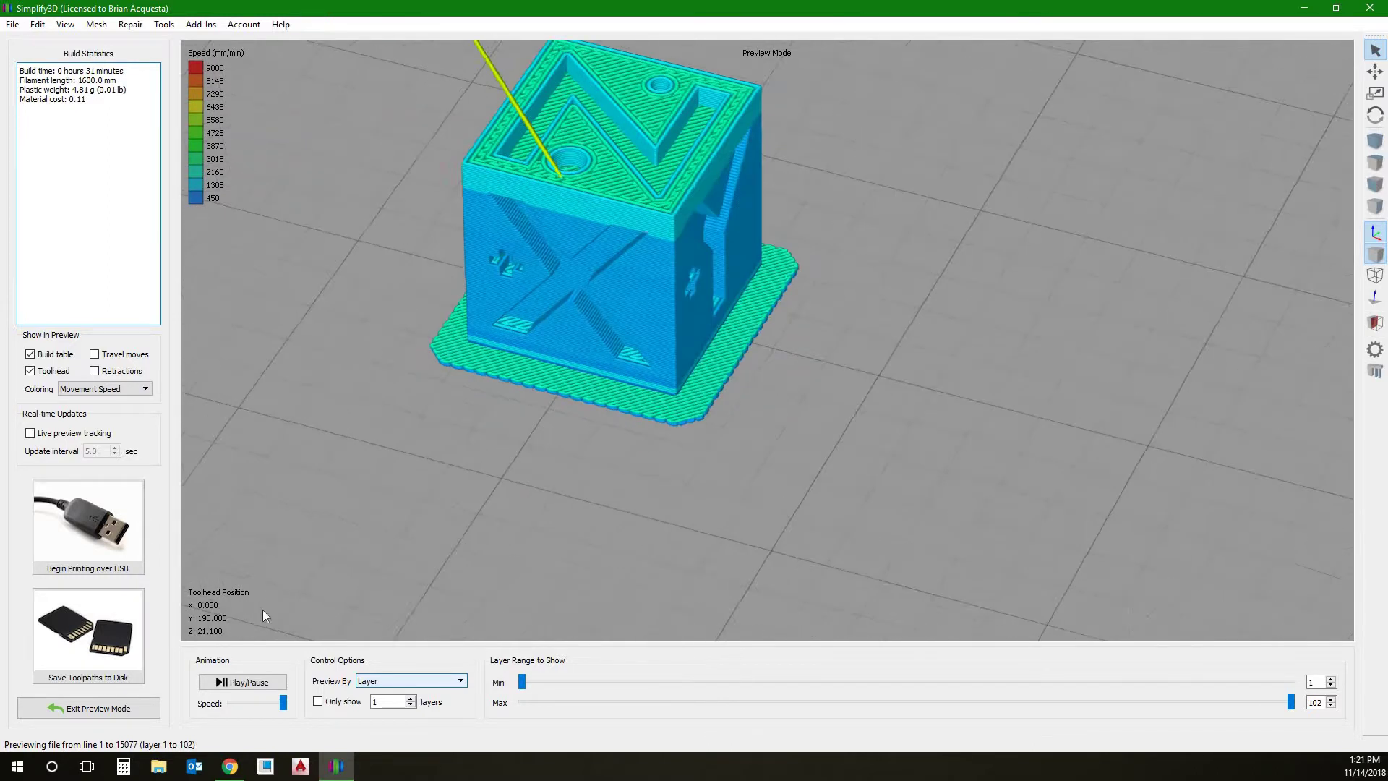
left_click(140, 709)
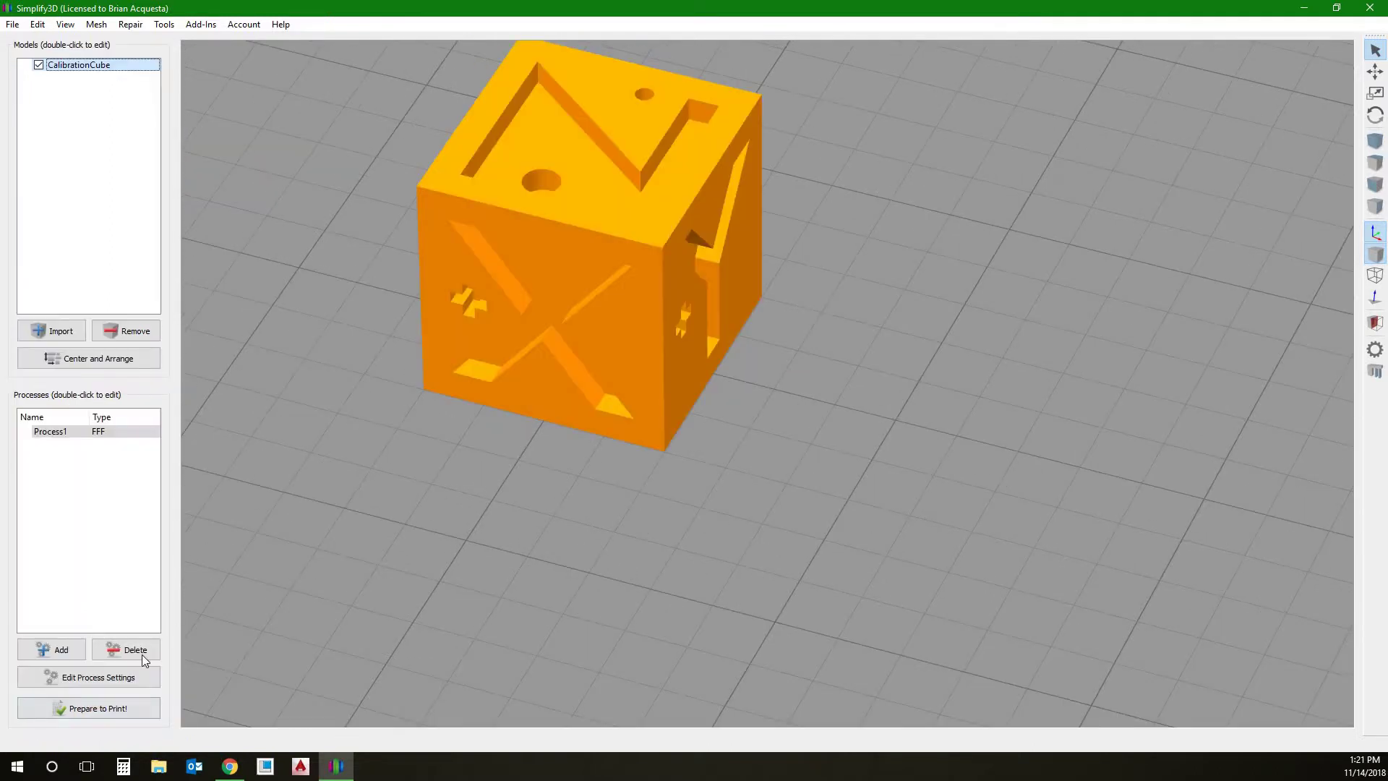
- In the Additions settings, disable Use Raft and re-enable Use Skirt/Brim
key("Return")
left_click(535, 291)
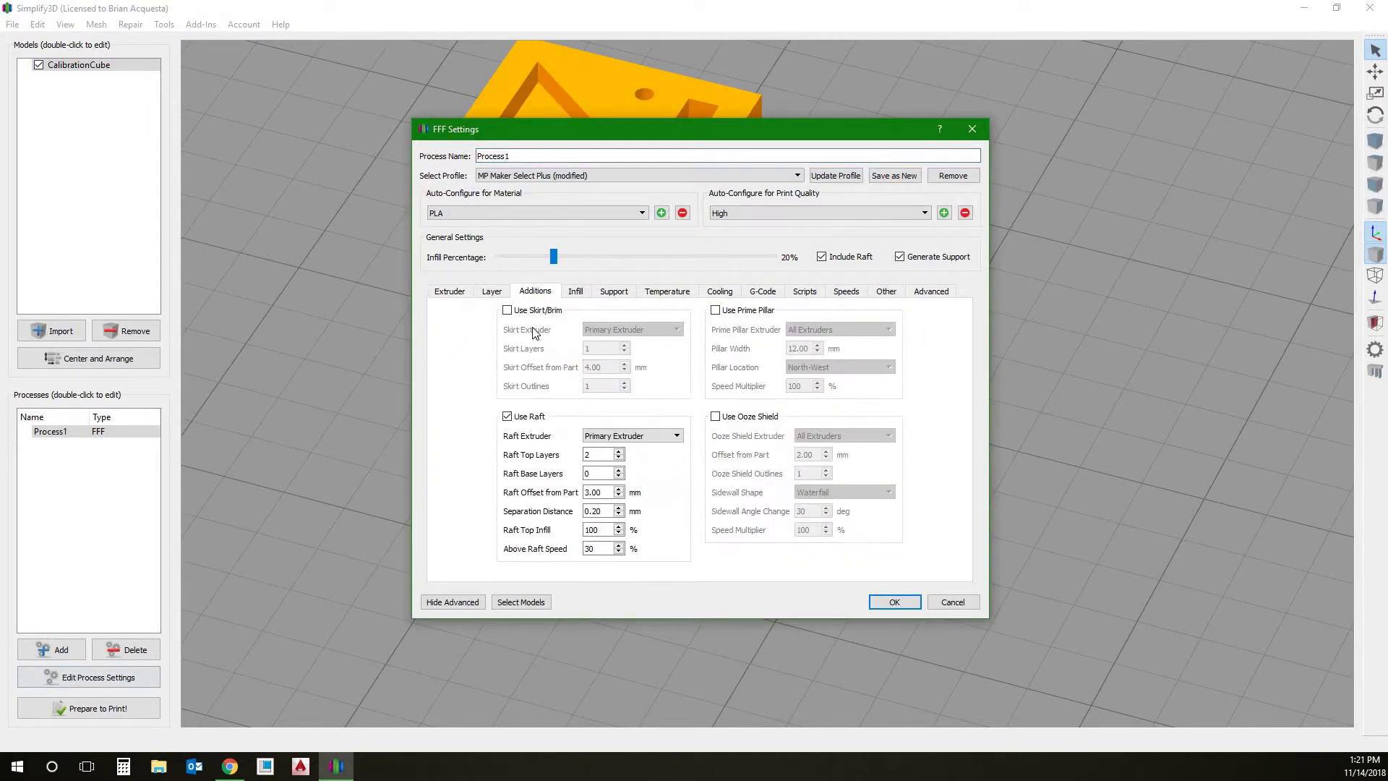
left_click(507, 417)
left_click(507, 310)
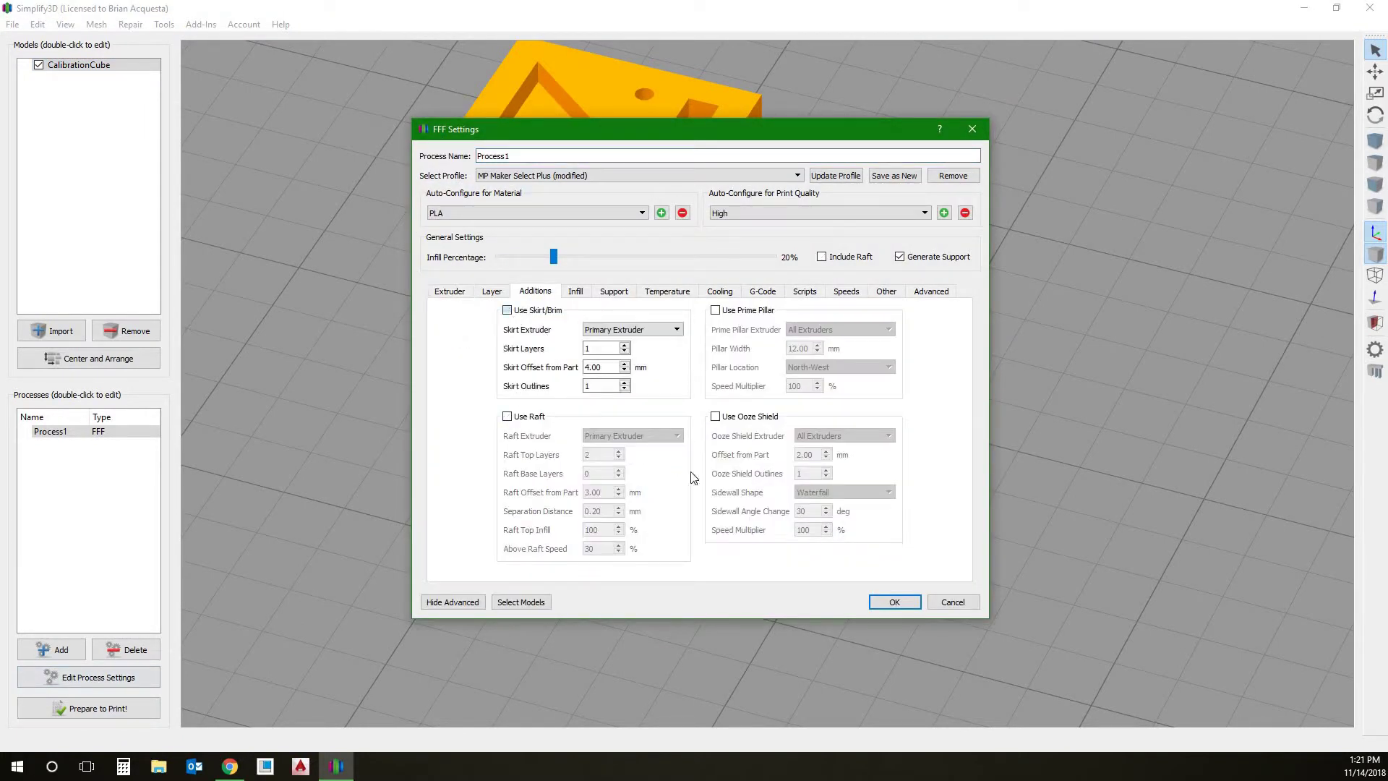
left_click(894, 602)
- Re-slice the cube with the skirt (27 minutes, 1464.6 mm, 4.40 g) and view the whole plate
left_click(88, 705)
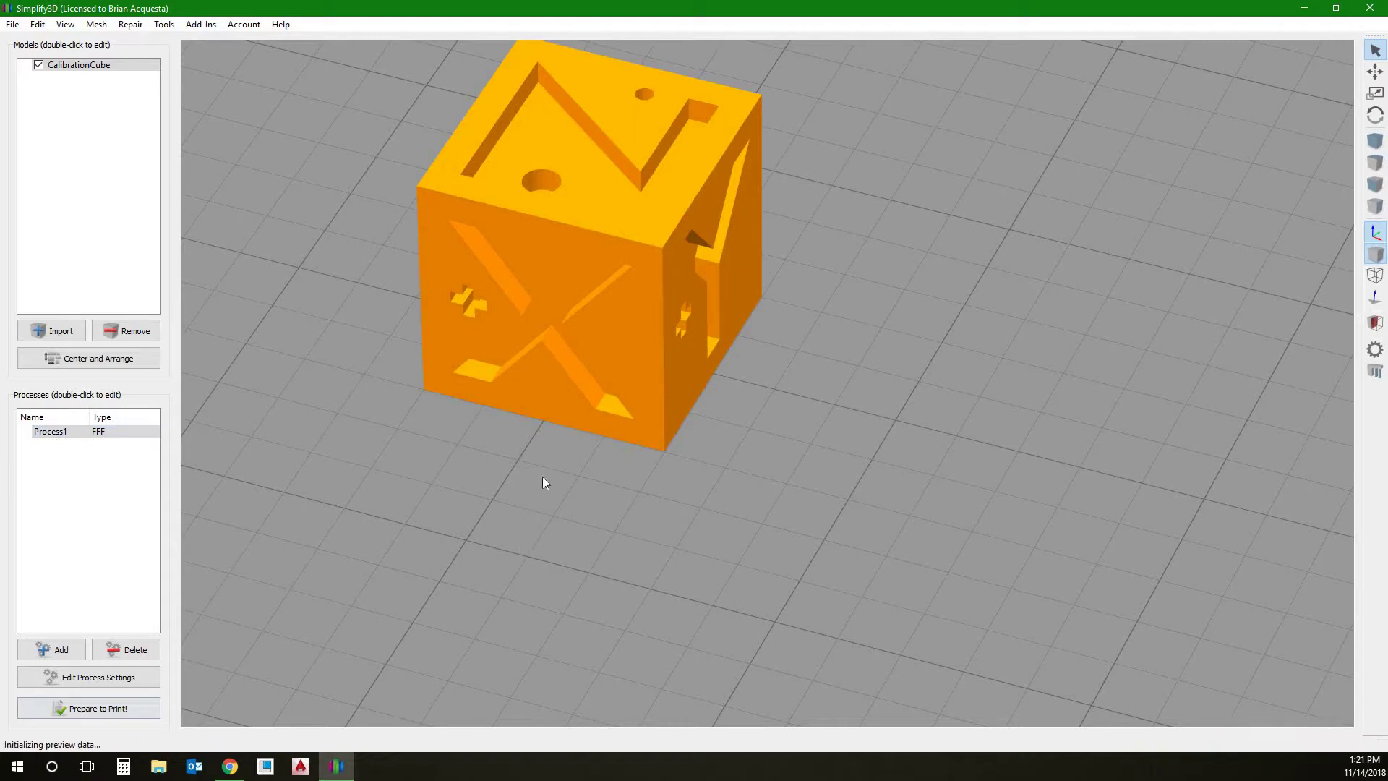
scroll(476, 406, "up", 3)
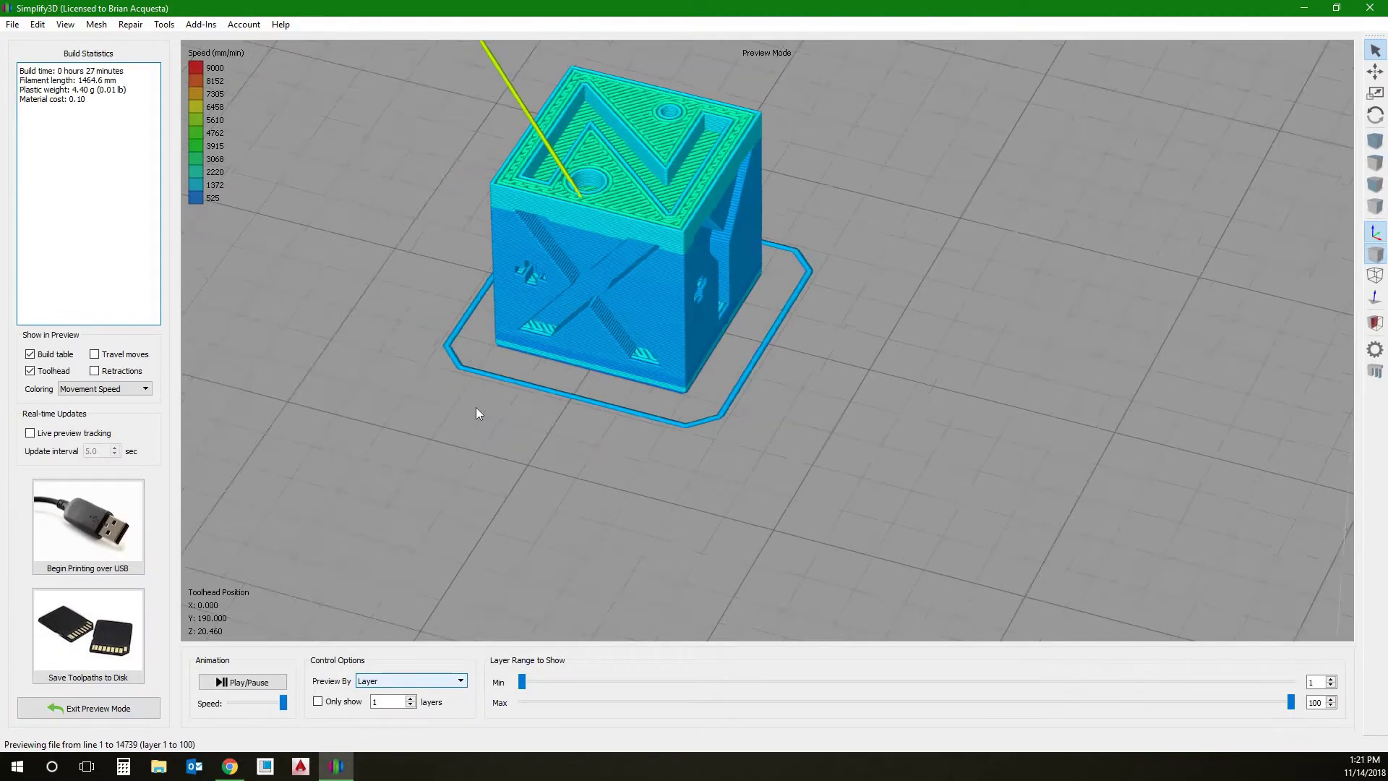
scroll(476, 413, "down", 5)
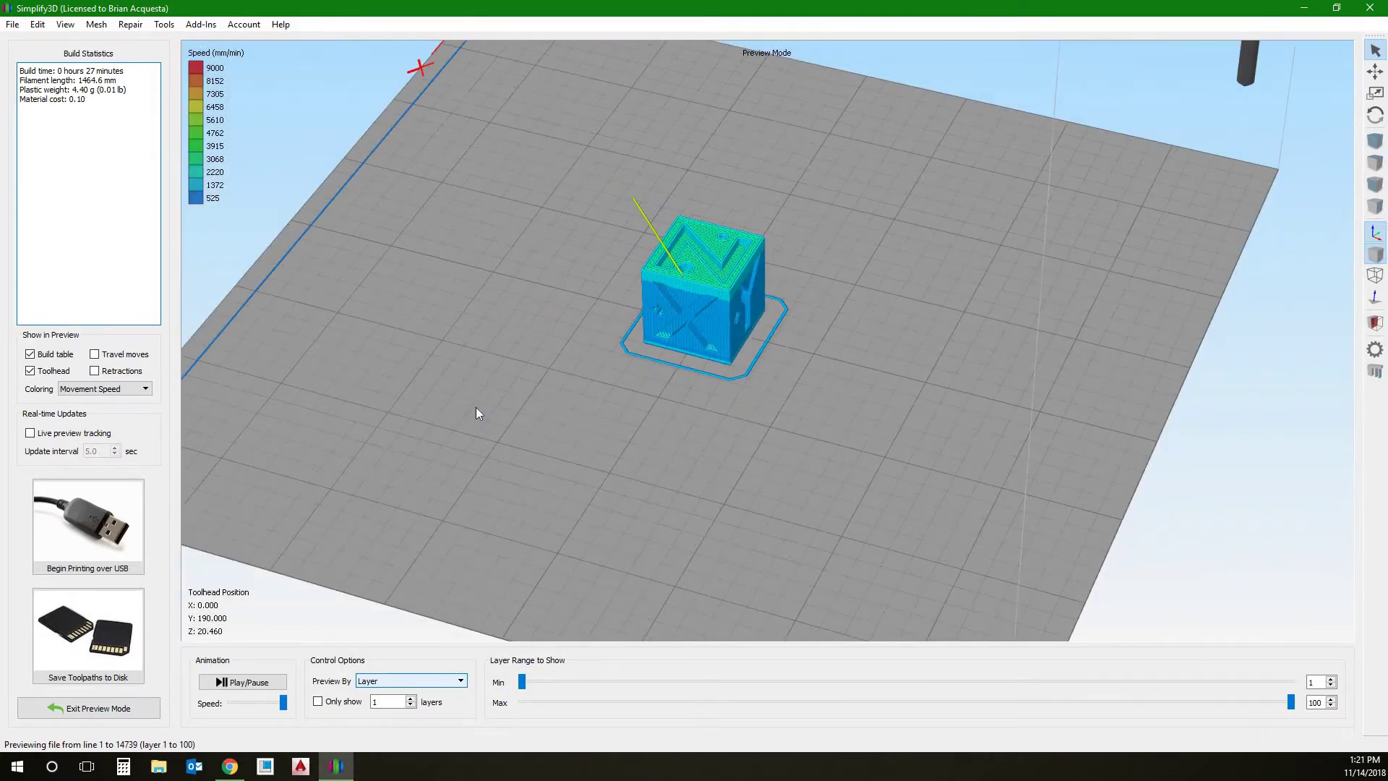
left_click_drag(583, 396, 628, 327)
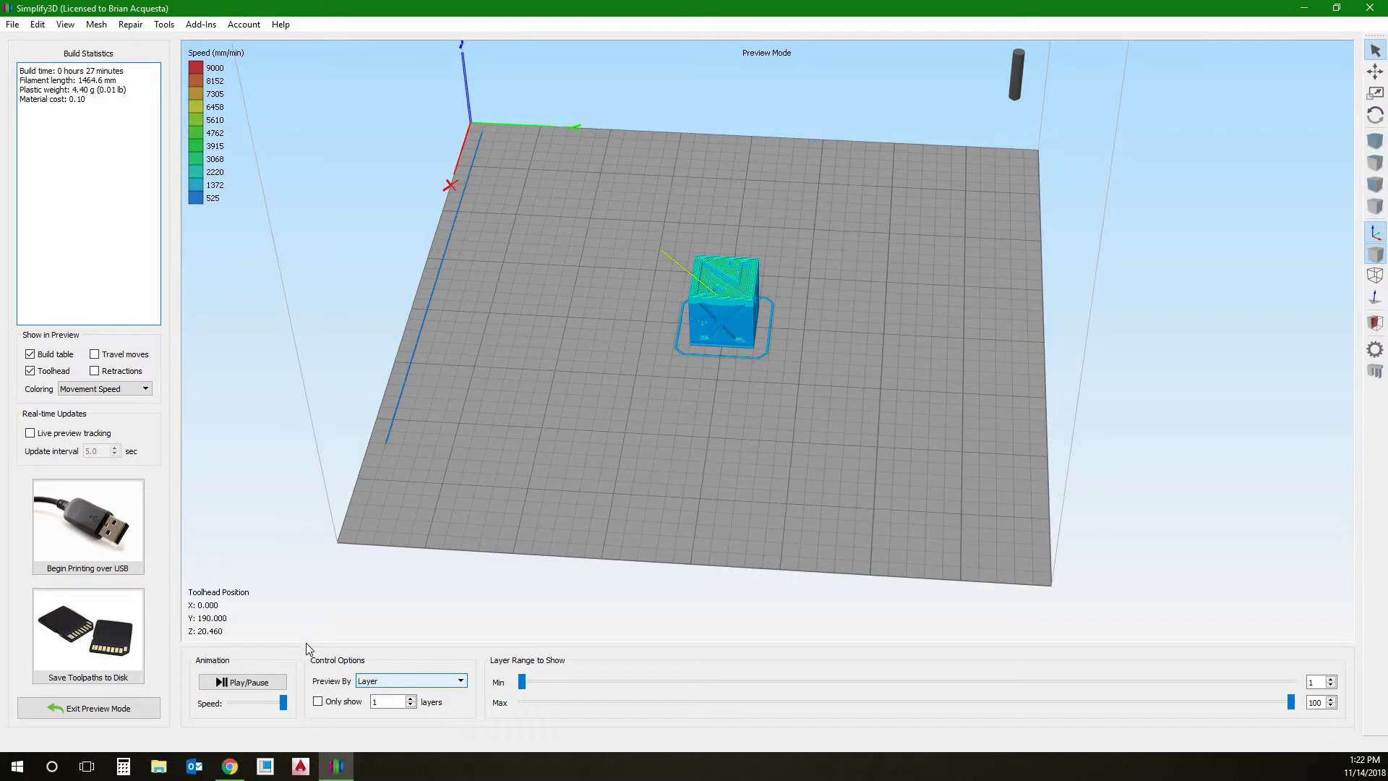
- Leave the preview and switch Process1 to the MP Maker Pro Mk1 profile, discarding unsaved changes
left_click(134, 708)
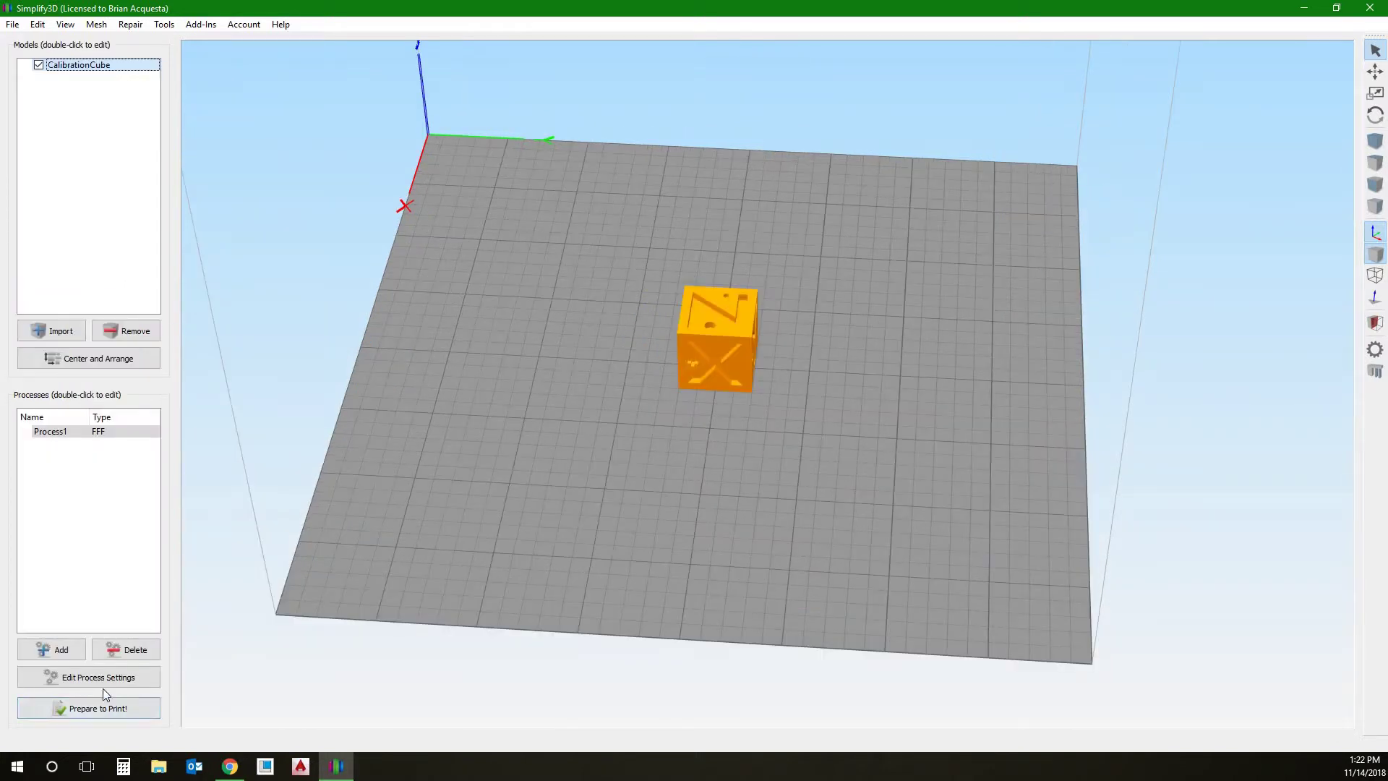
scroll(507, 550, "down", 5)
left_click_drag(523, 561, 809, 408)
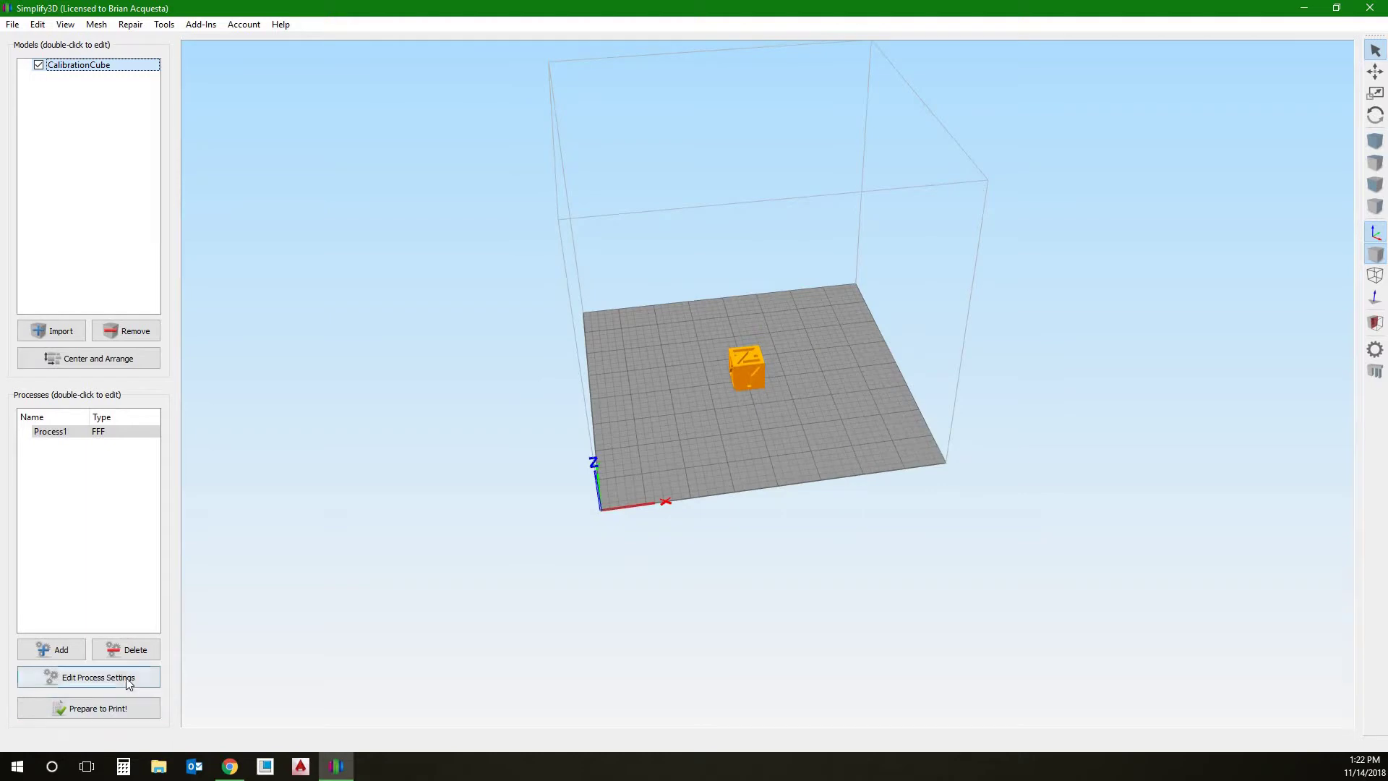
left_click(98, 677)
left_click(579, 176)
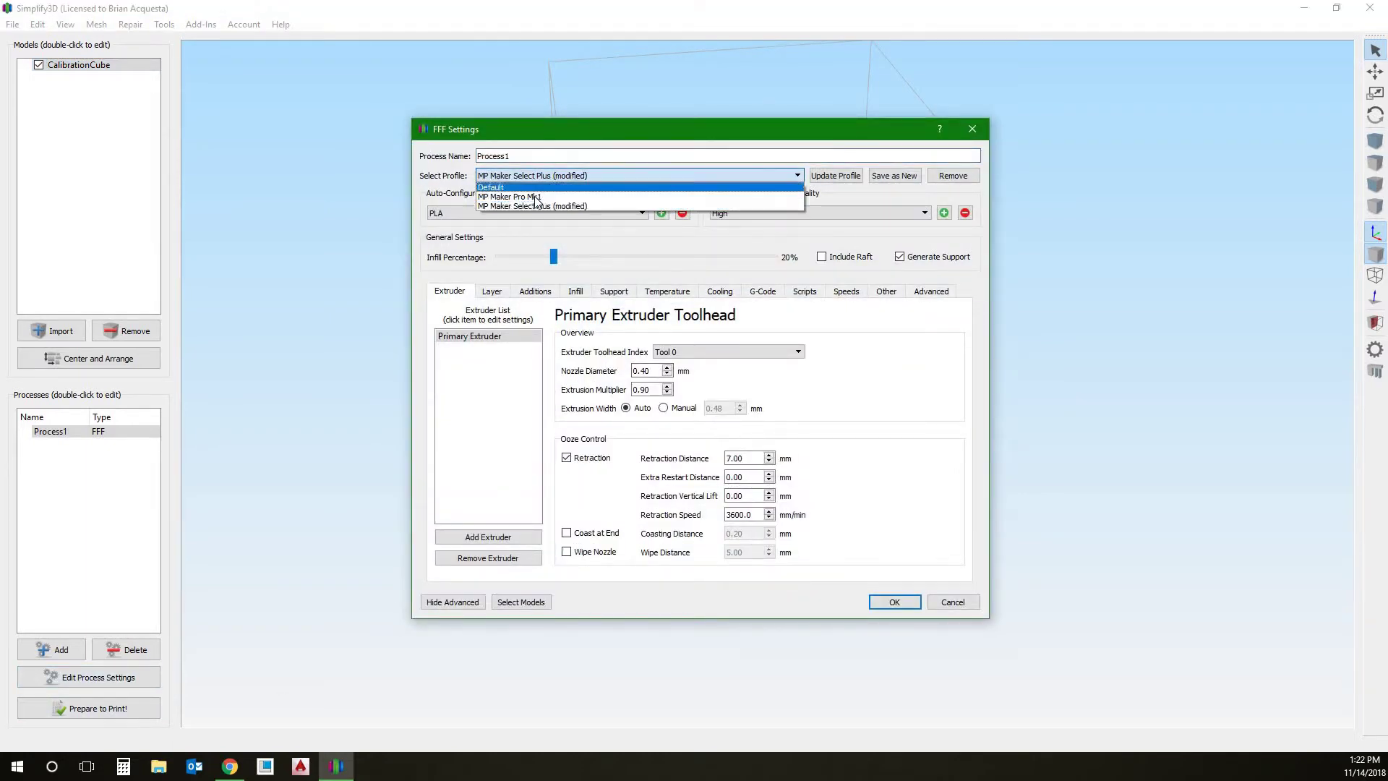
left_click(530, 196)
left_click(827, 396)
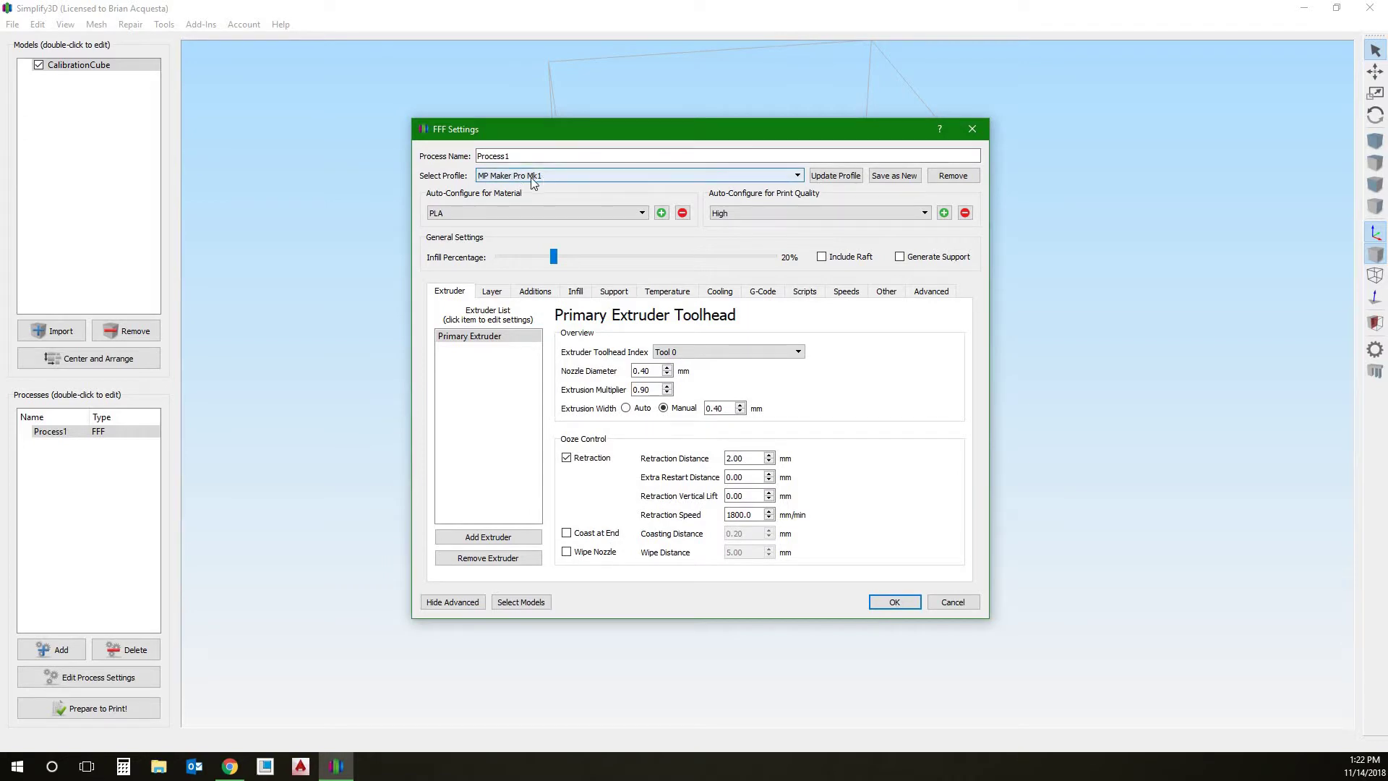
left_click(914, 604)
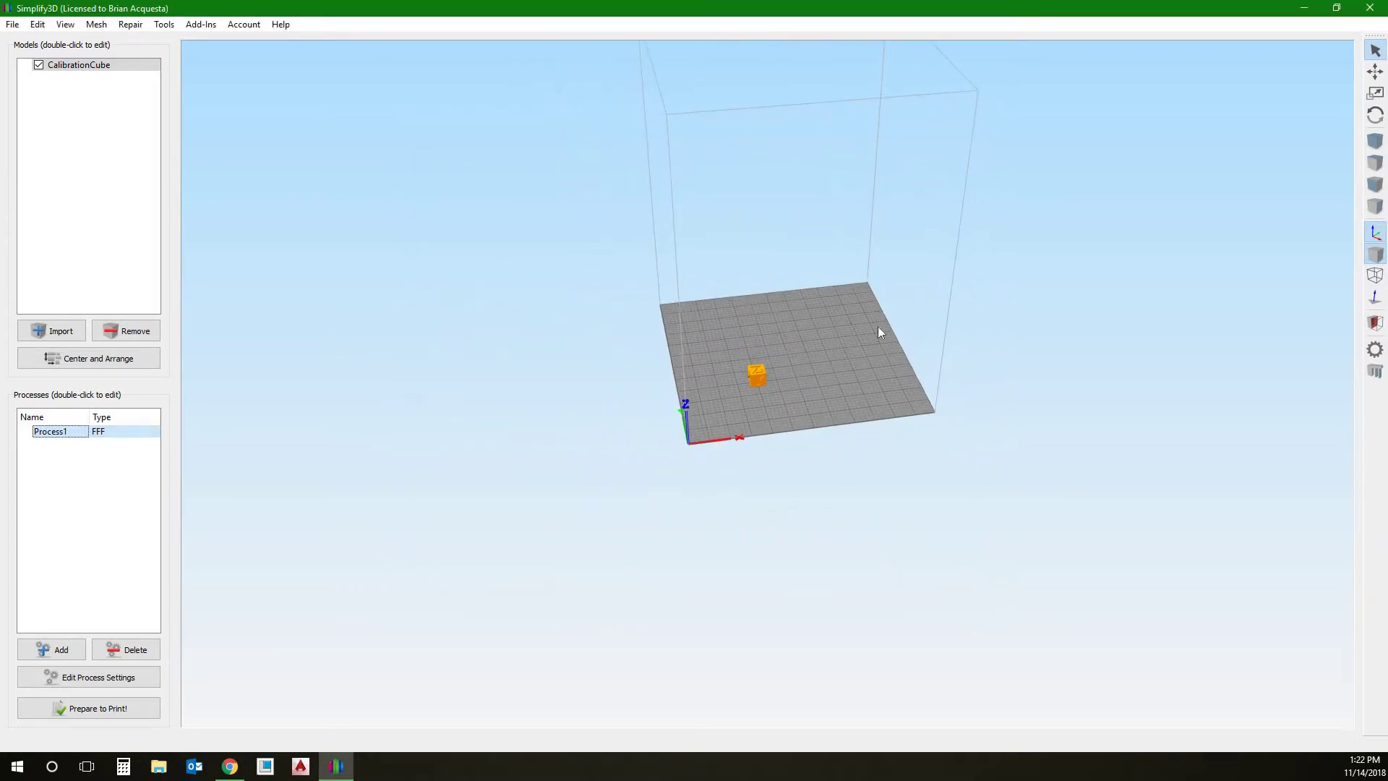
- Centre the calibration cube on the MP Maker Pro Mk1 build plate
left_click_drag(881, 318, 631, 292)
left_click_drag(918, 406, 914, 196)
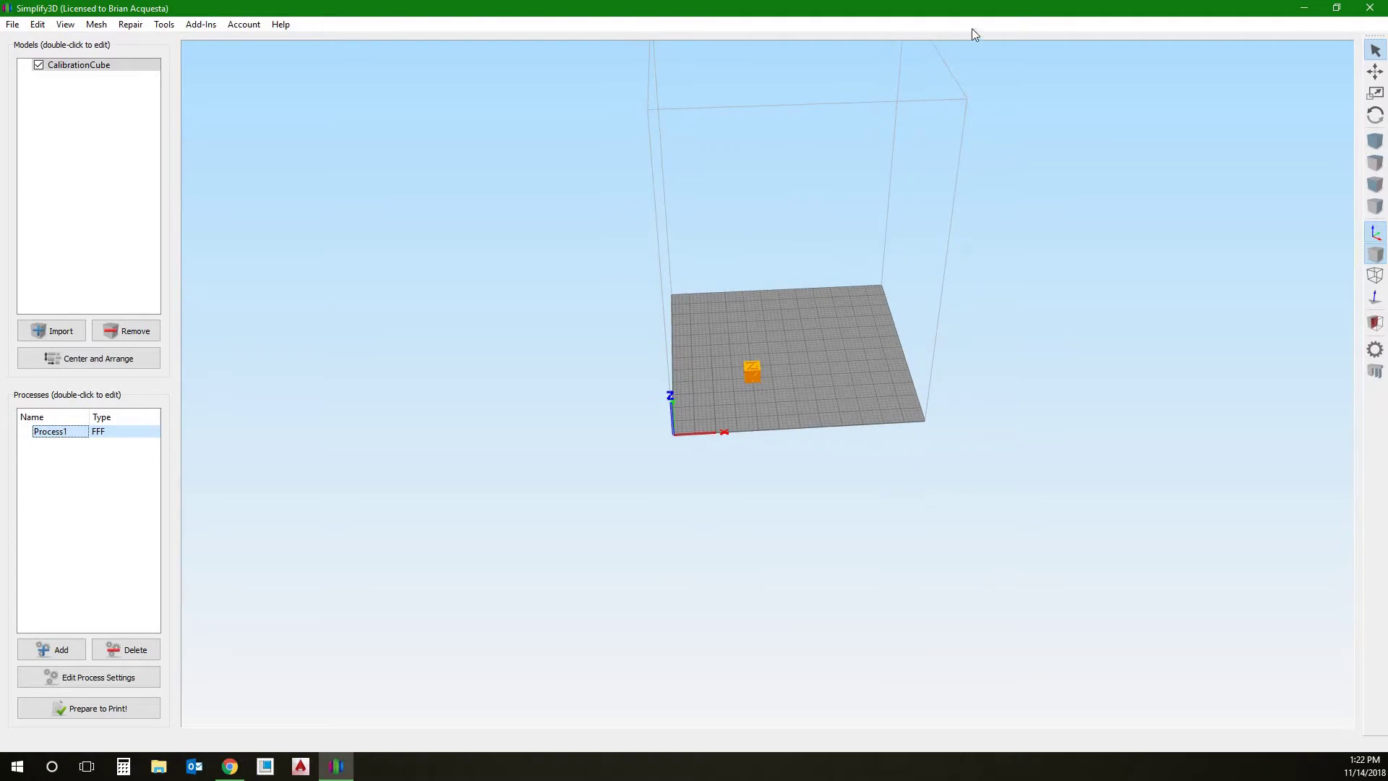
scroll(736, 437, "up", 3)
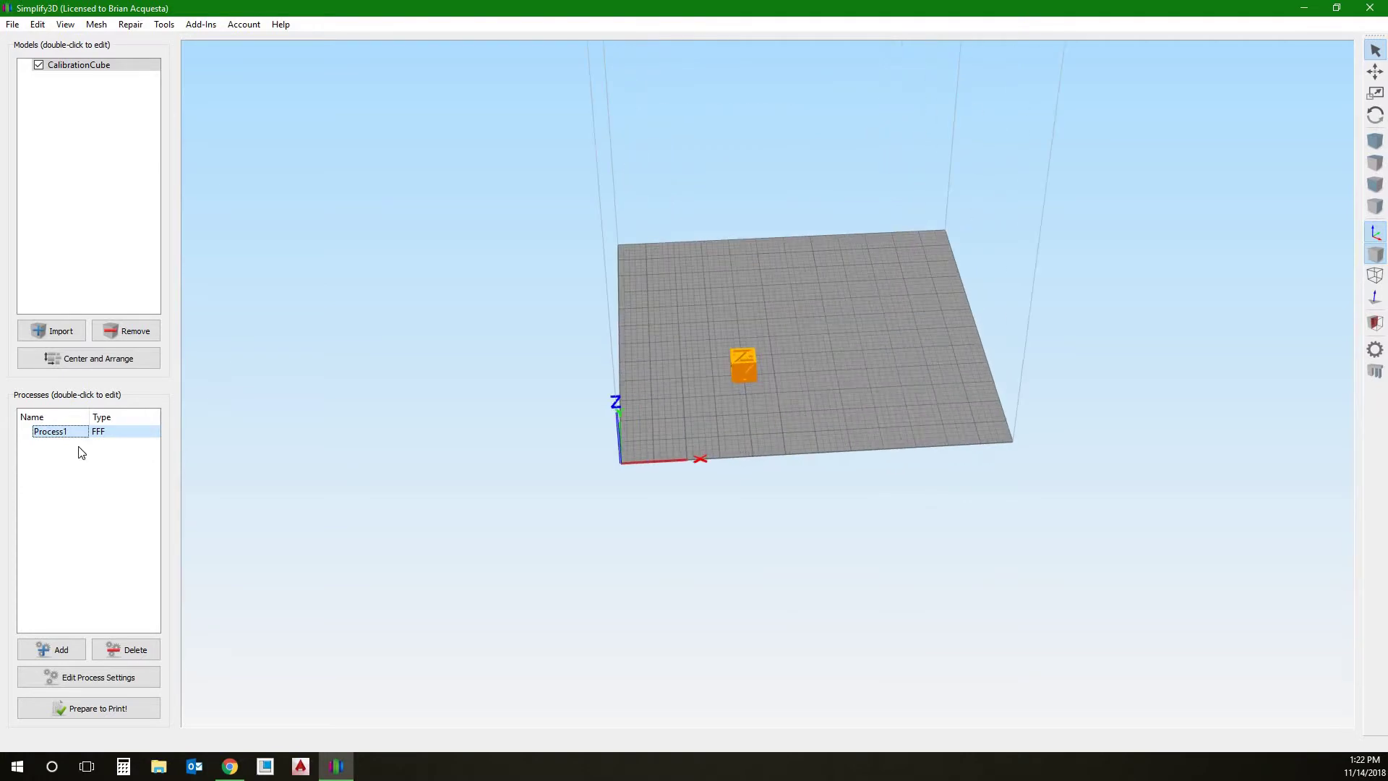
left_click(92, 356)
left_click_drag(1094, 485, 810, 340)
- Review the Layer, Additions, Infill and Extruder process tabs and close them unchanged
left_click(127, 677)
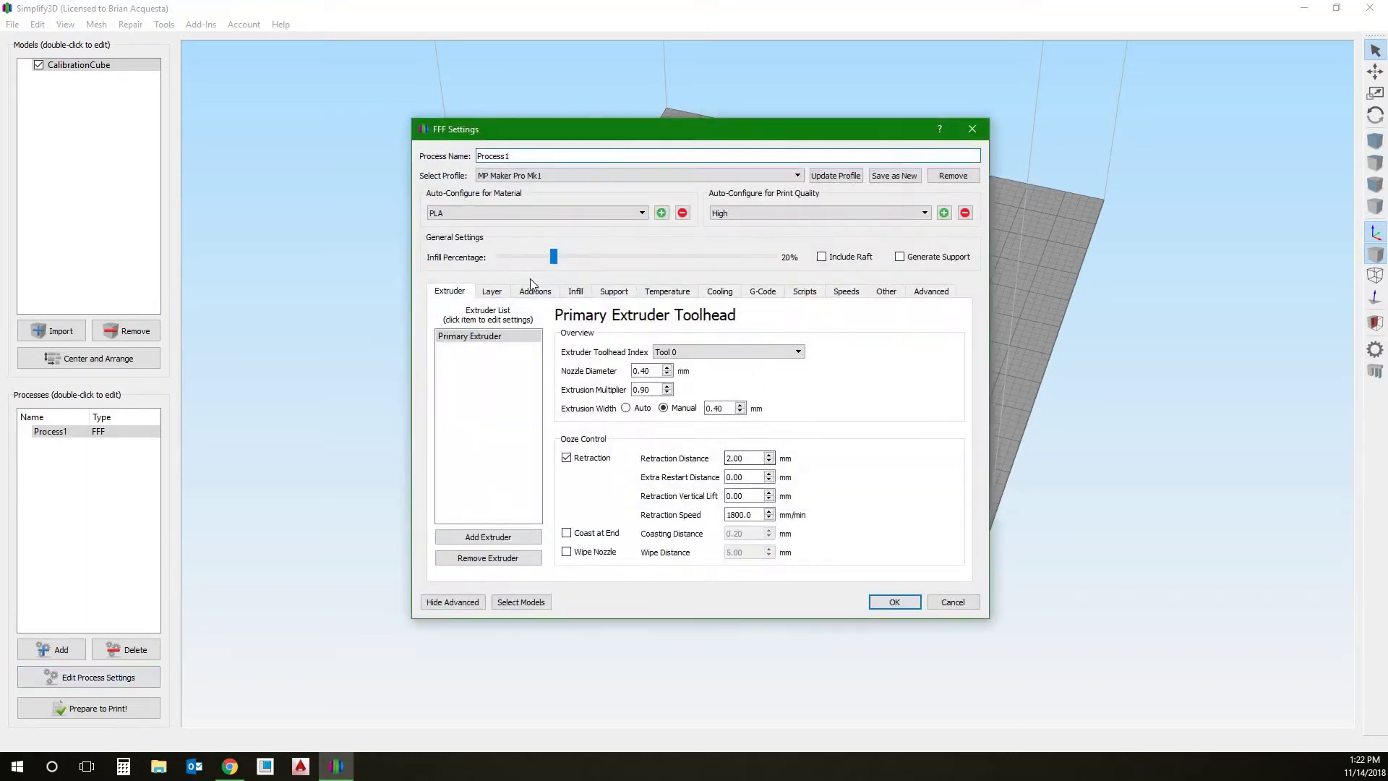
left_click(504, 293)
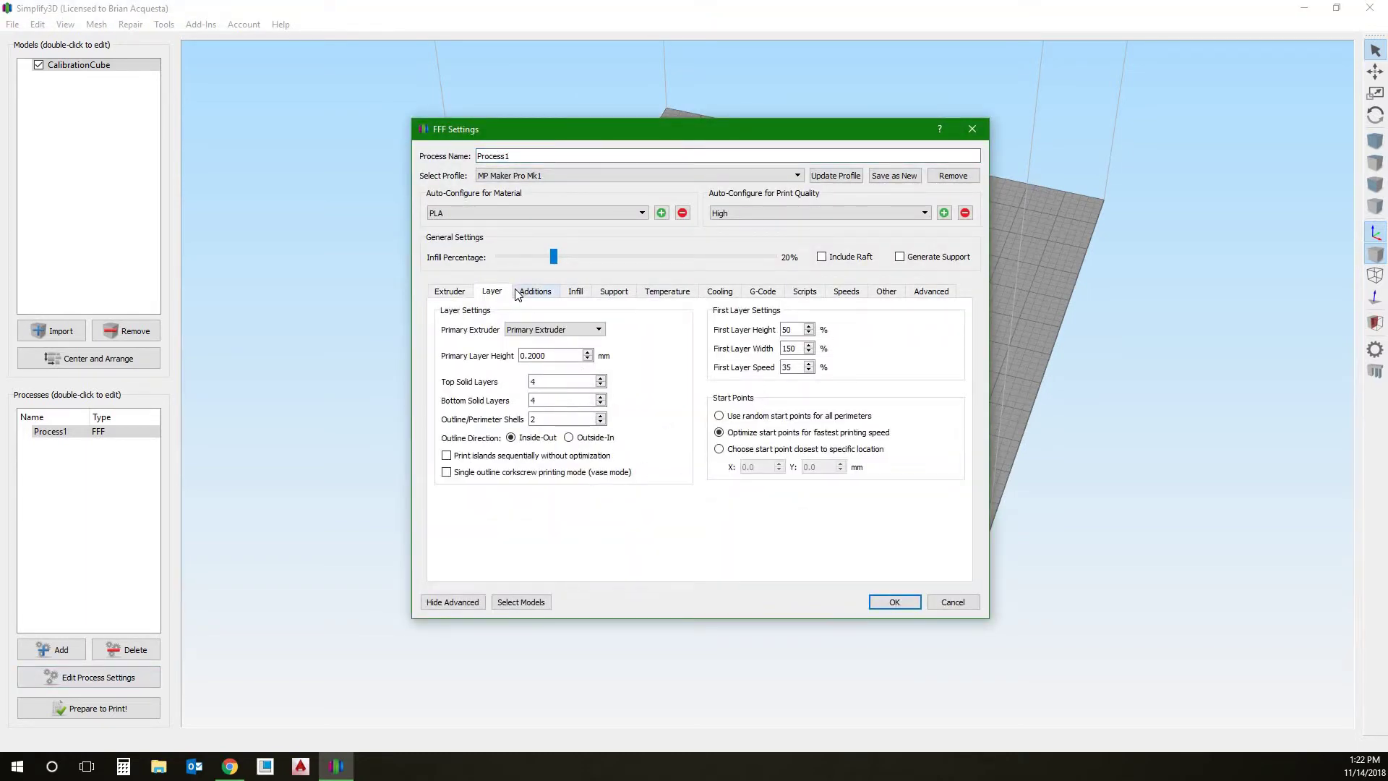
left_click(534, 291)
left_click(579, 292)
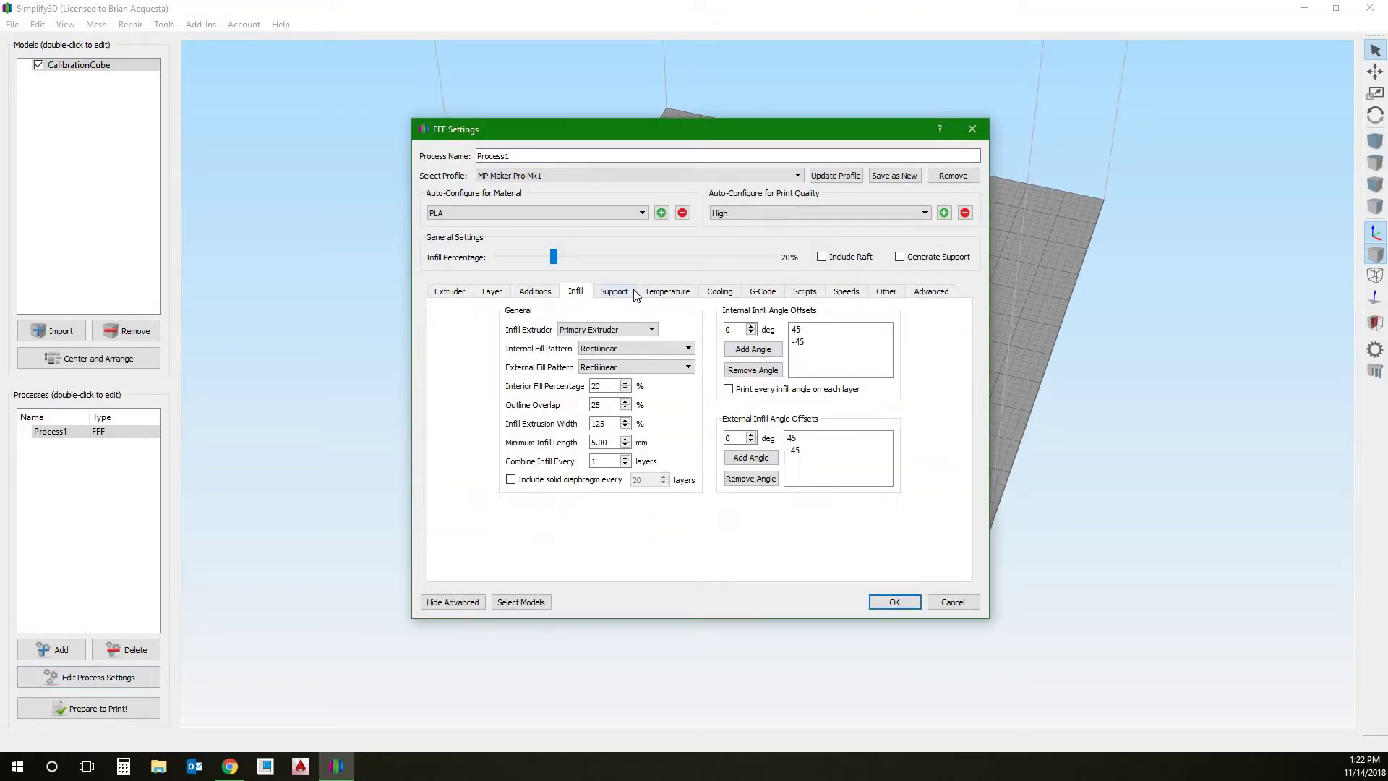
left_click(469, 292)
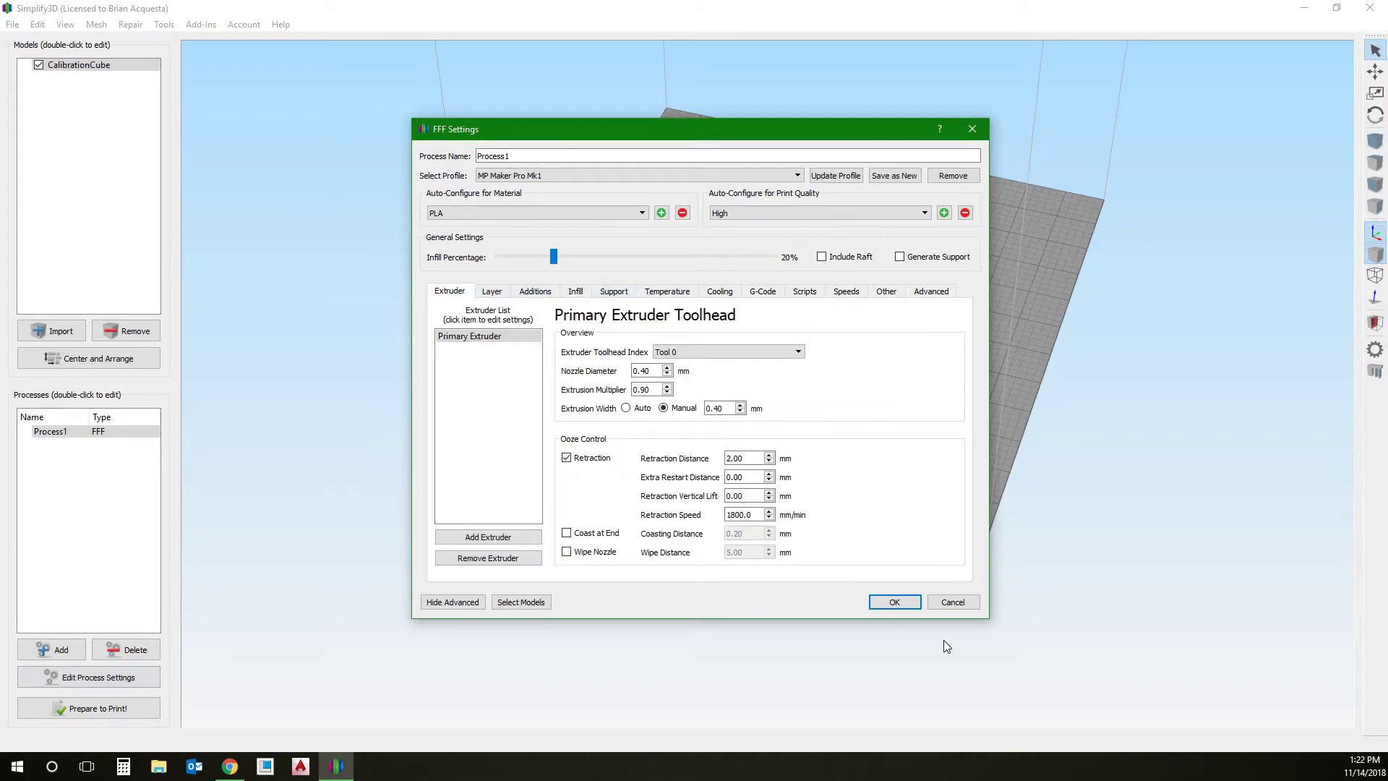
left_click(897, 602)
left_click_drag(887, 344, 1035, 277)
scroll(831, 378, "down", 2)
scroll(761, 428, "up", 8)
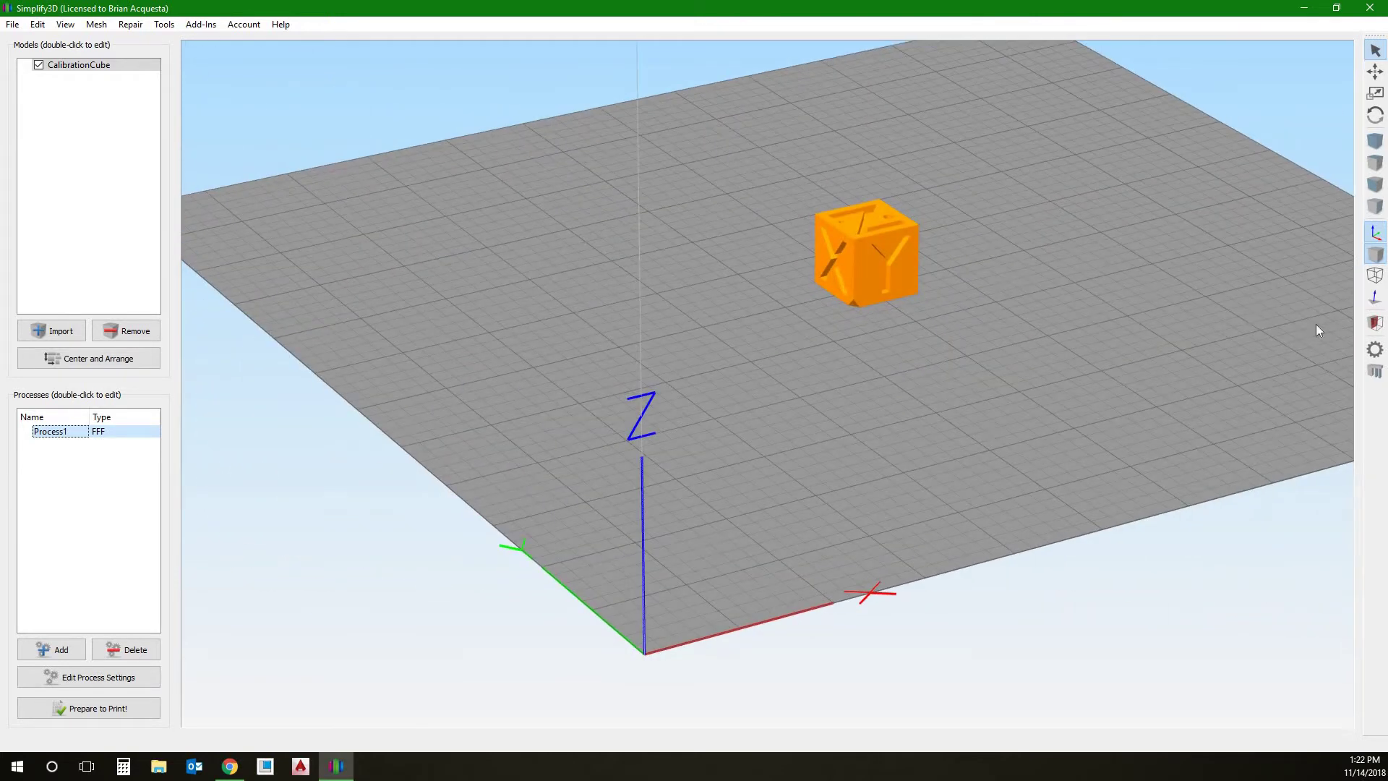
- Remove CalibrationCube and import all seven enclosure models from the 3D Prints subfolder
left_click(904, 286)
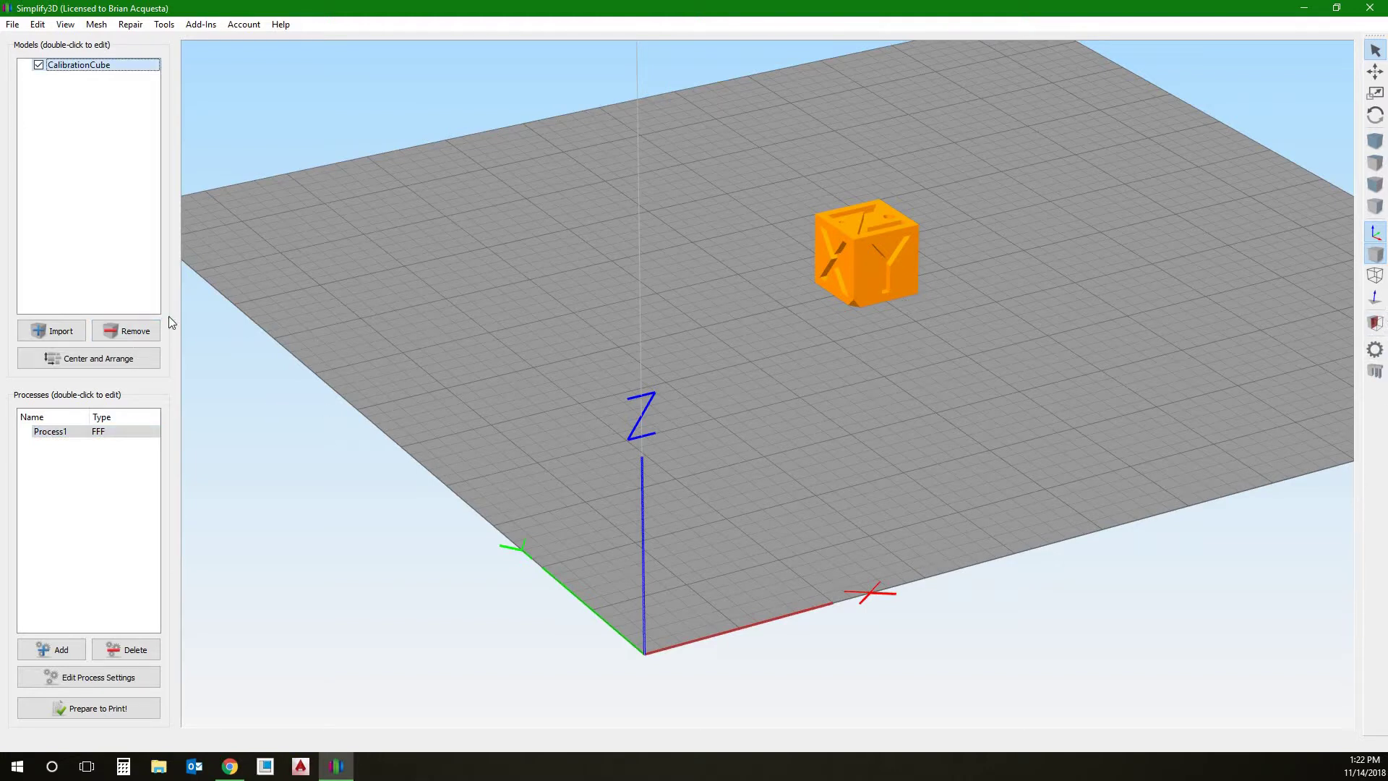
left_click(128, 333)
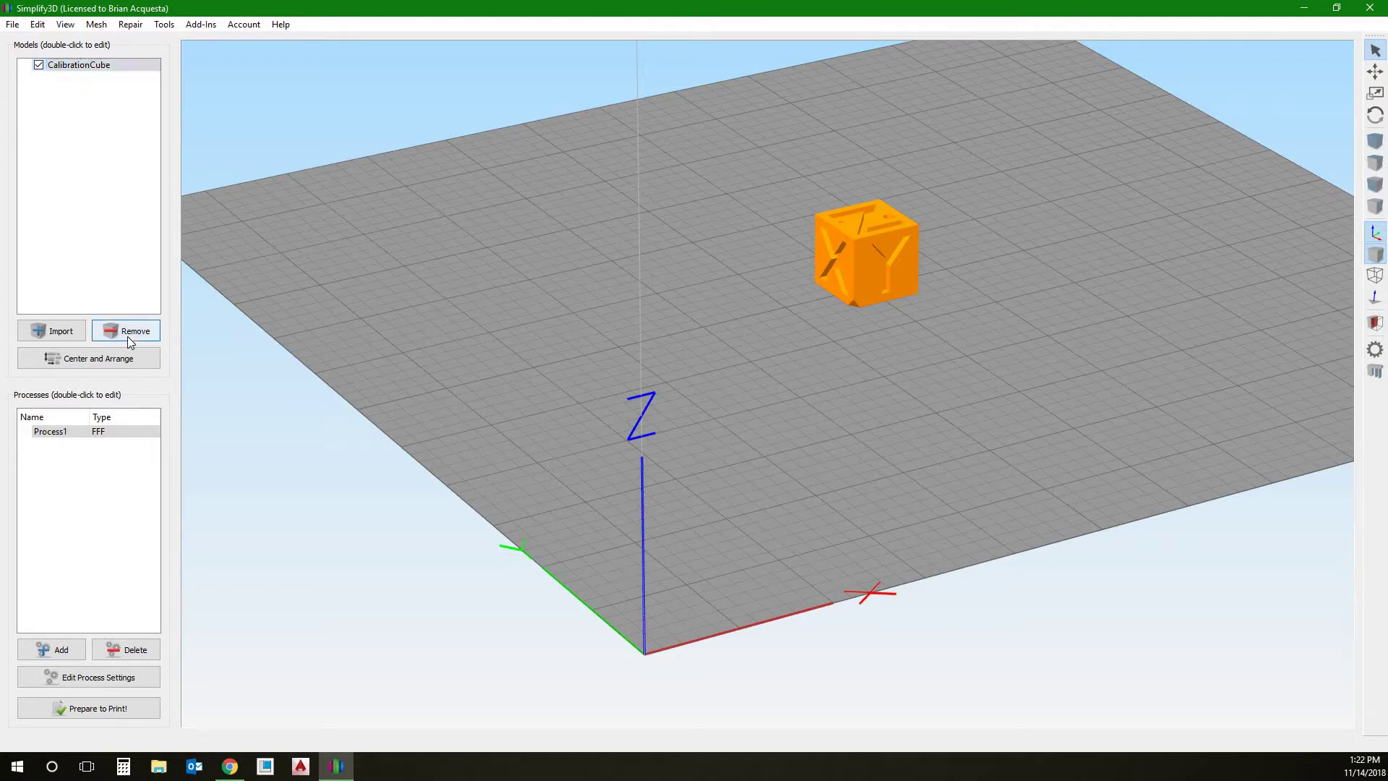
left_click(61, 332)
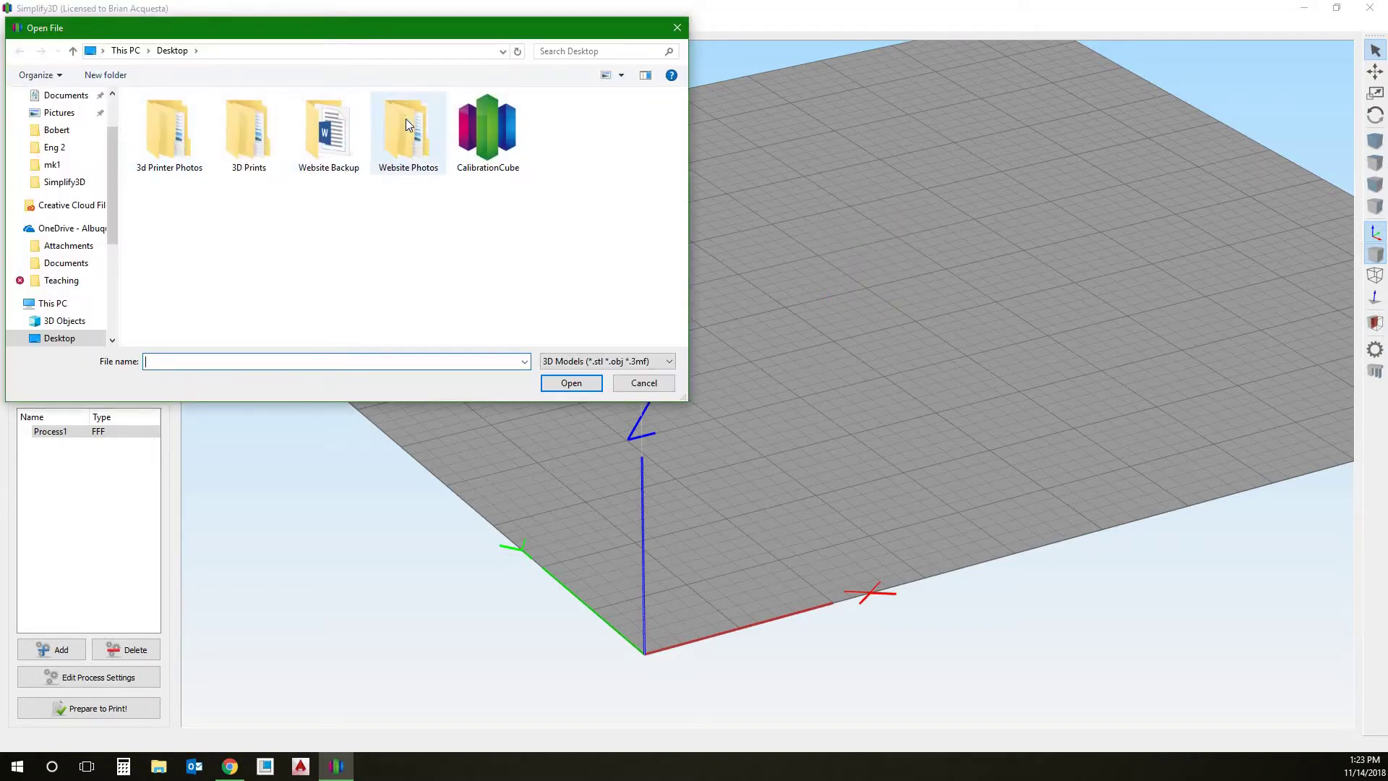
double_click(241, 128)
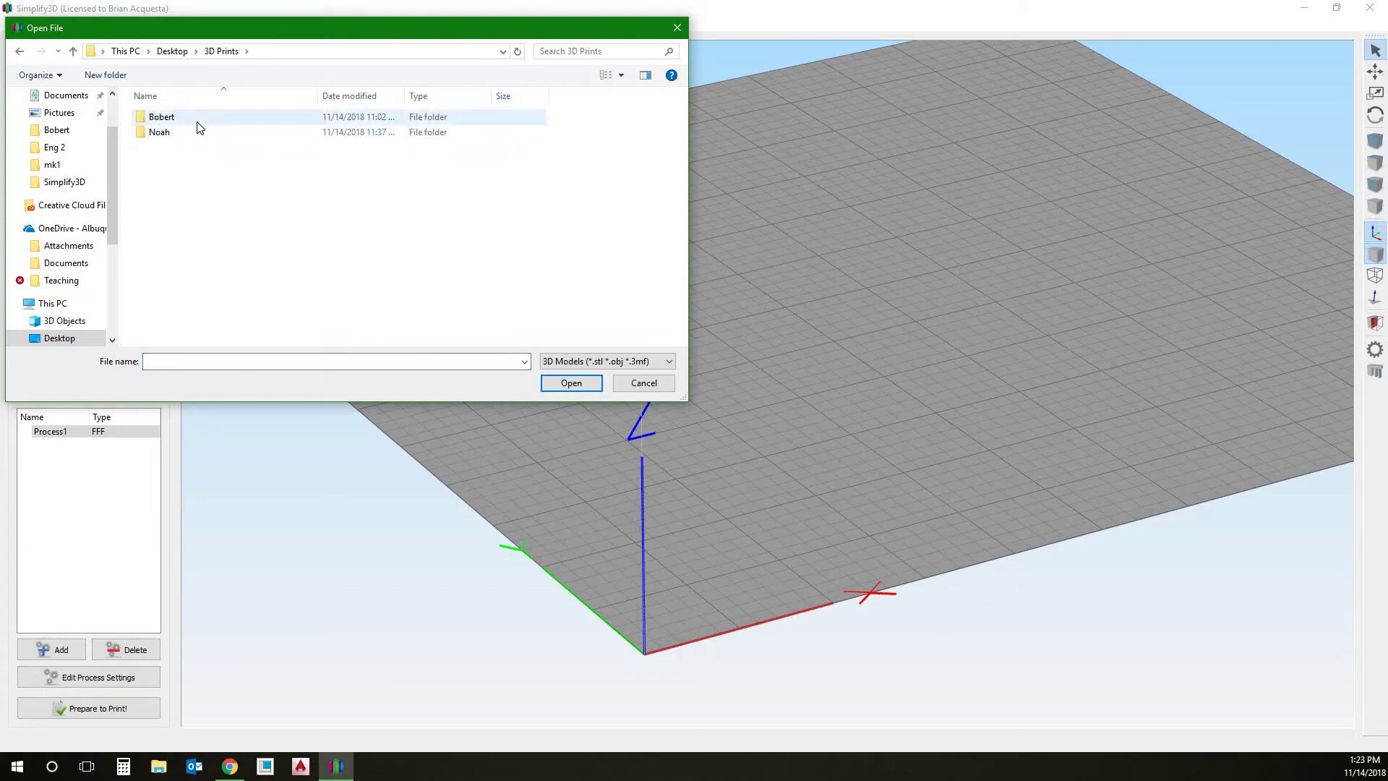
double_click(190, 132)
left_click(190, 120)
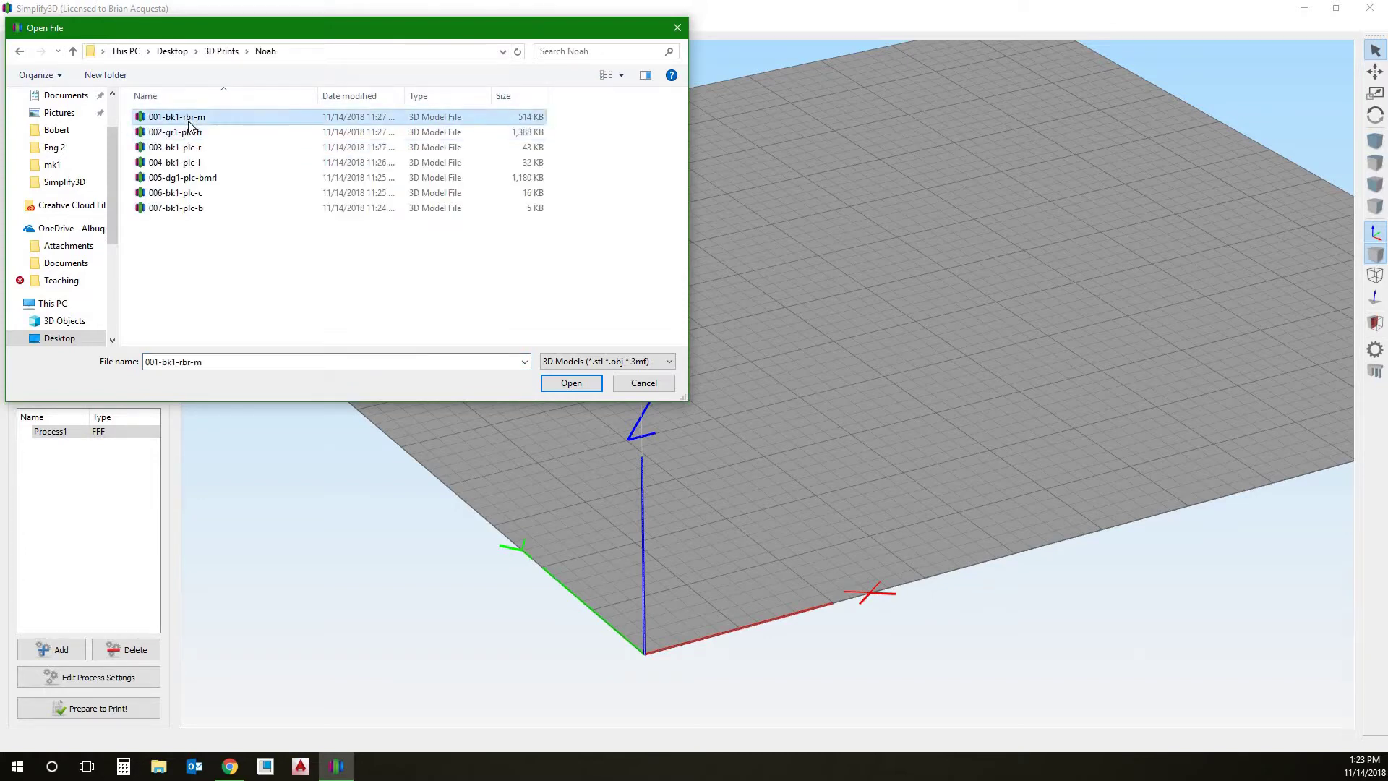
left_click(180, 210, "shift")
left_click(575, 383)
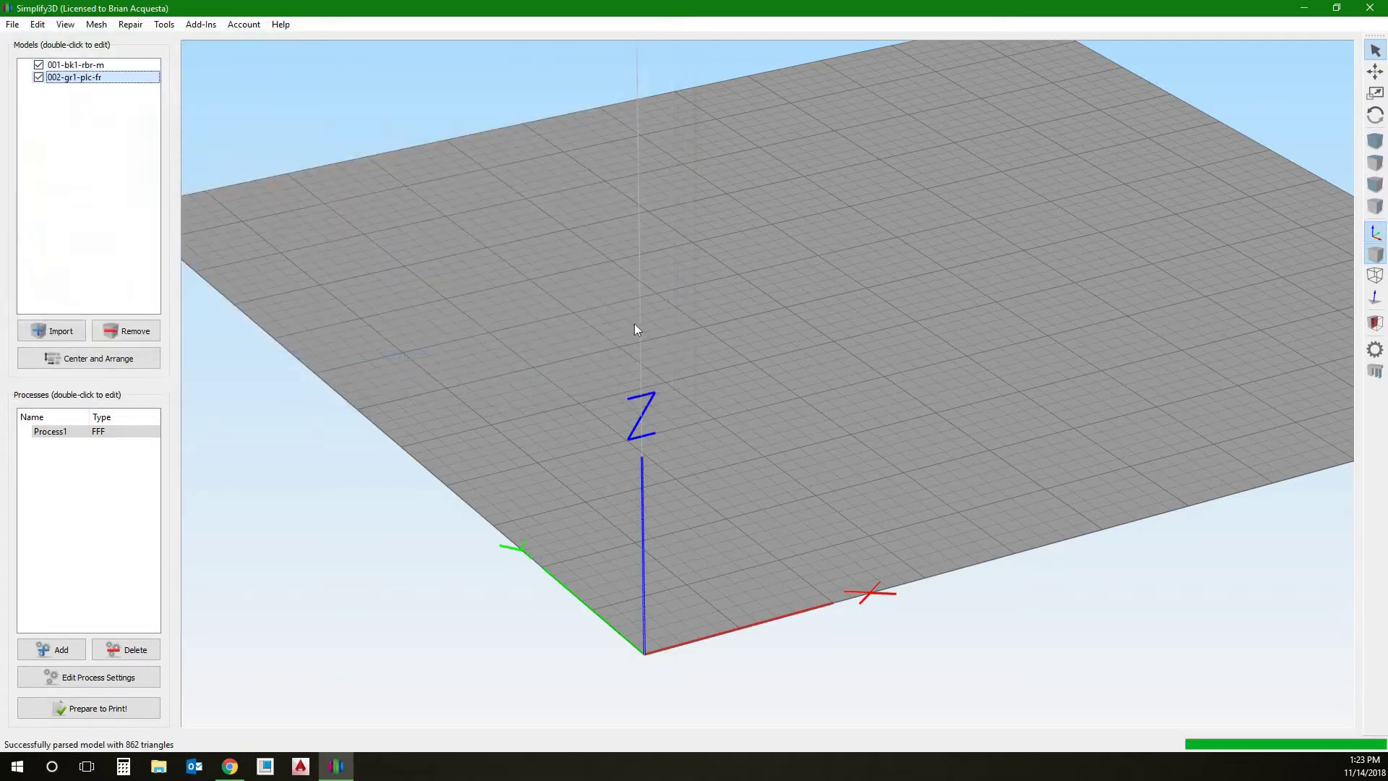
- Keep models at original size, hide all except 005-dg1-plc-bmrl, and centre it on the plate
left_click(840, 403)
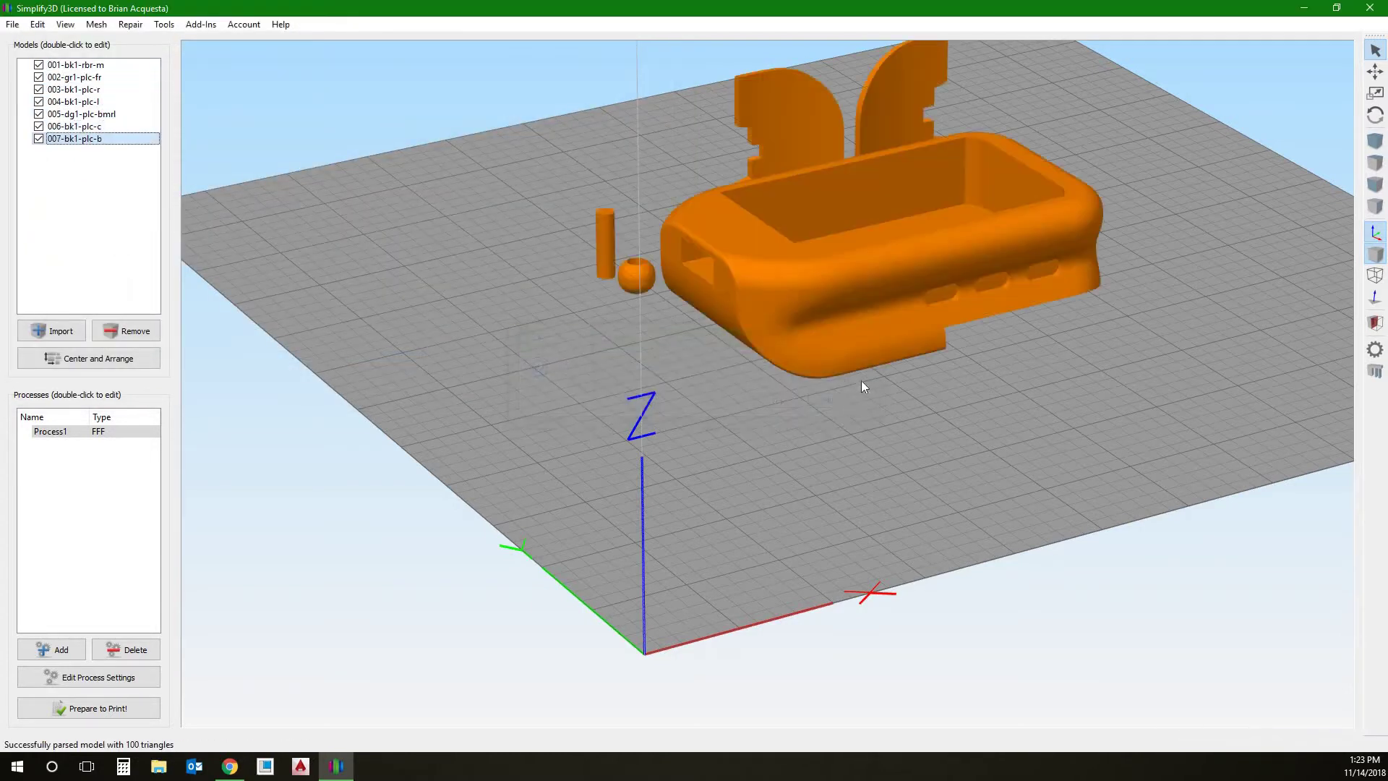
left_click_drag(639, 301, 217, 188)
left_click(39, 138)
left_click(39, 126)
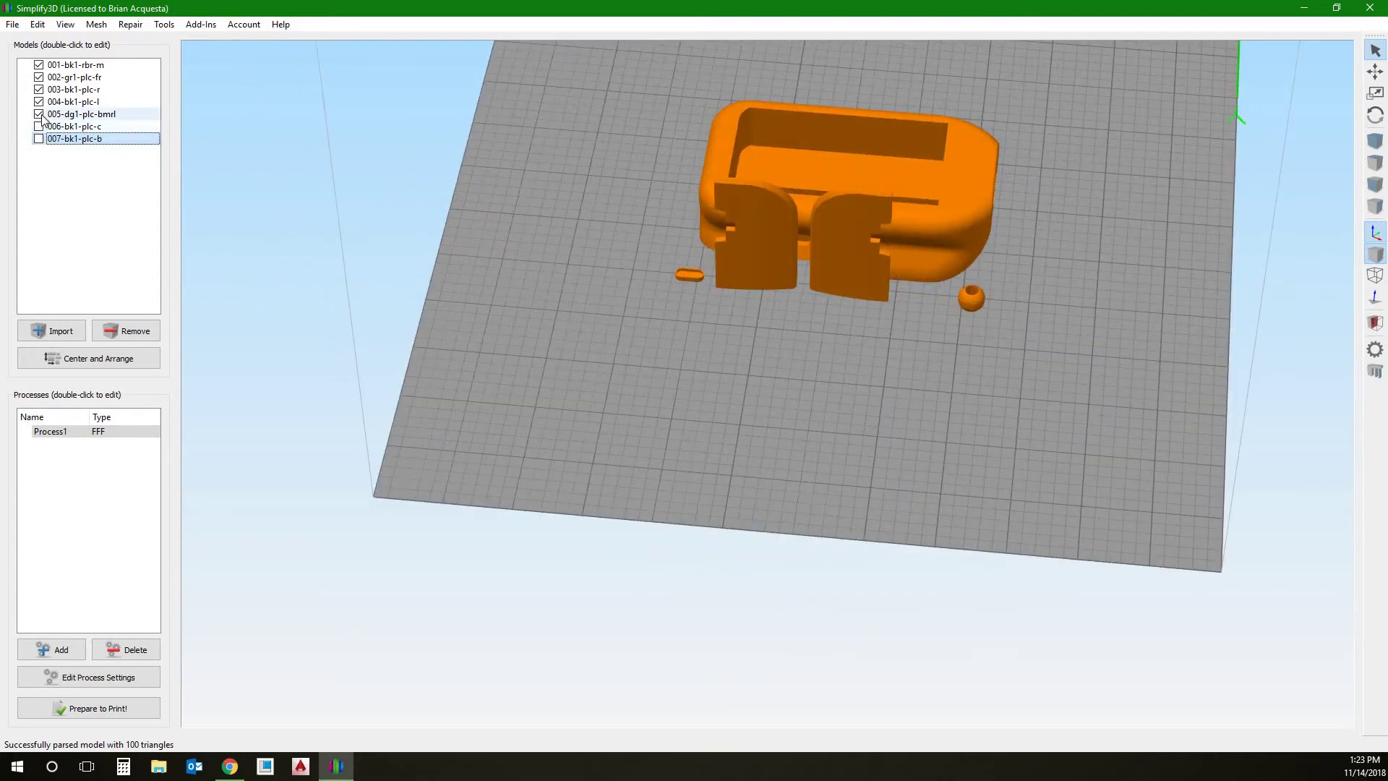
left_click(39, 113)
left_click(39, 113)
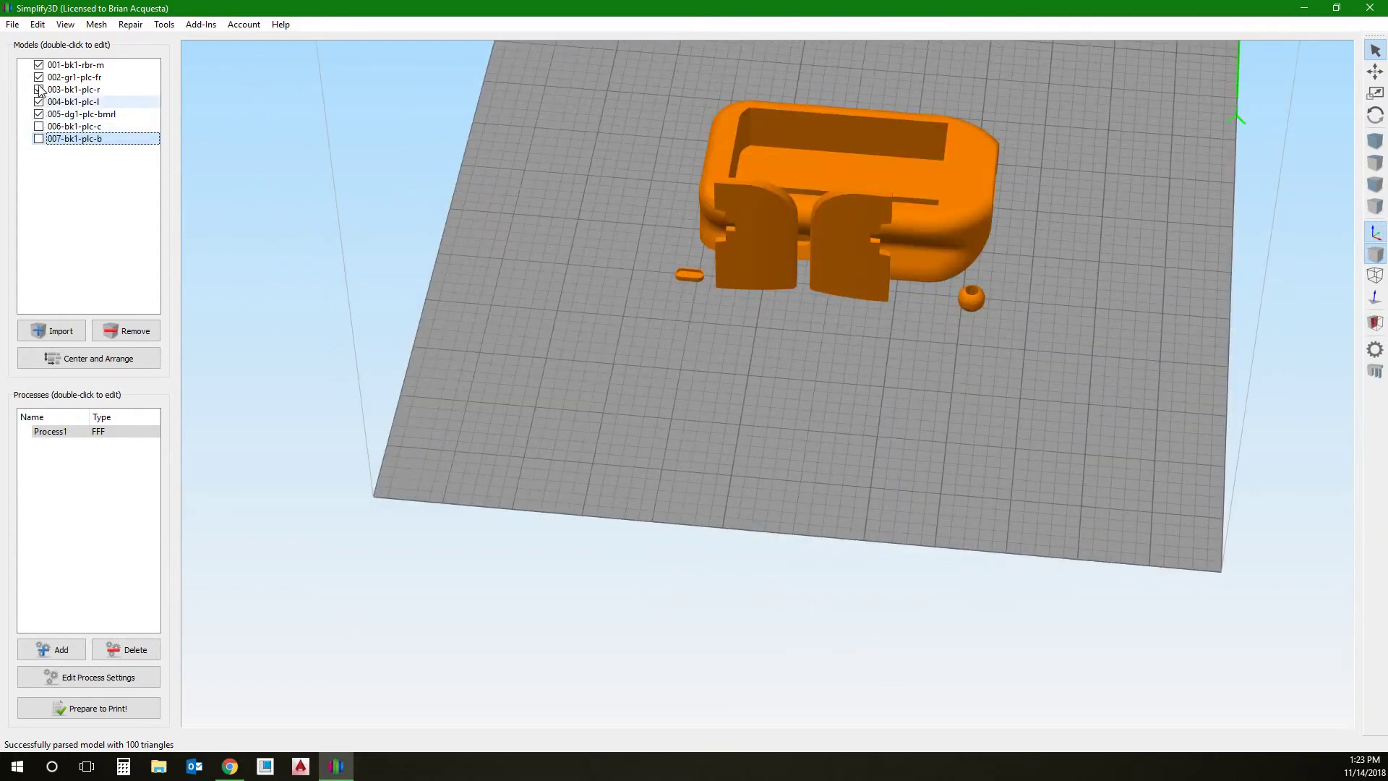
left_click(39, 102)
left_click(39, 89)
left_click(39, 76)
left_click(39, 64)
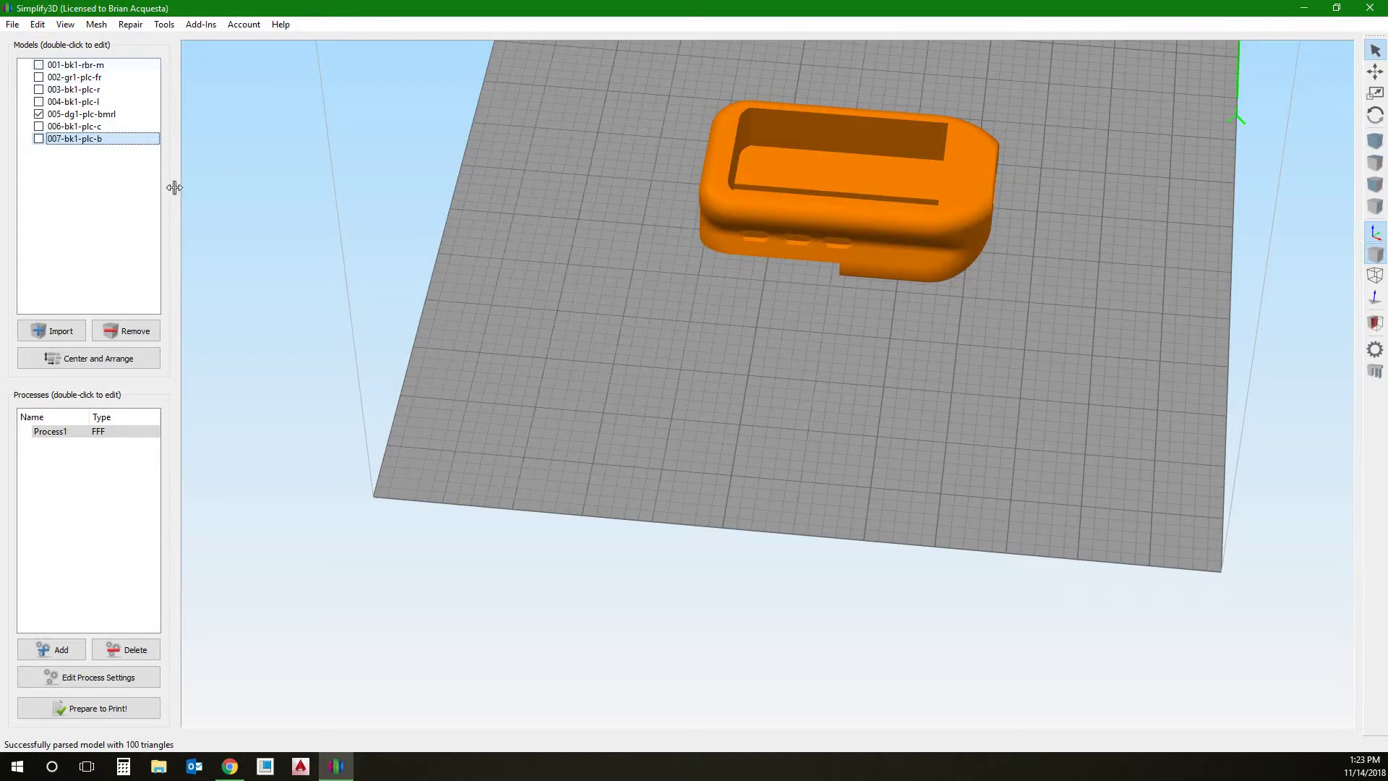
left_click(120, 365)
- Orbit and zoom around the 005-dg1-plc-bmrl tray to inspect it
left_click_drag(873, 329, 740, 229)
scroll(868, 389, "down", 2)
scroll(857, 408, "up", 8)
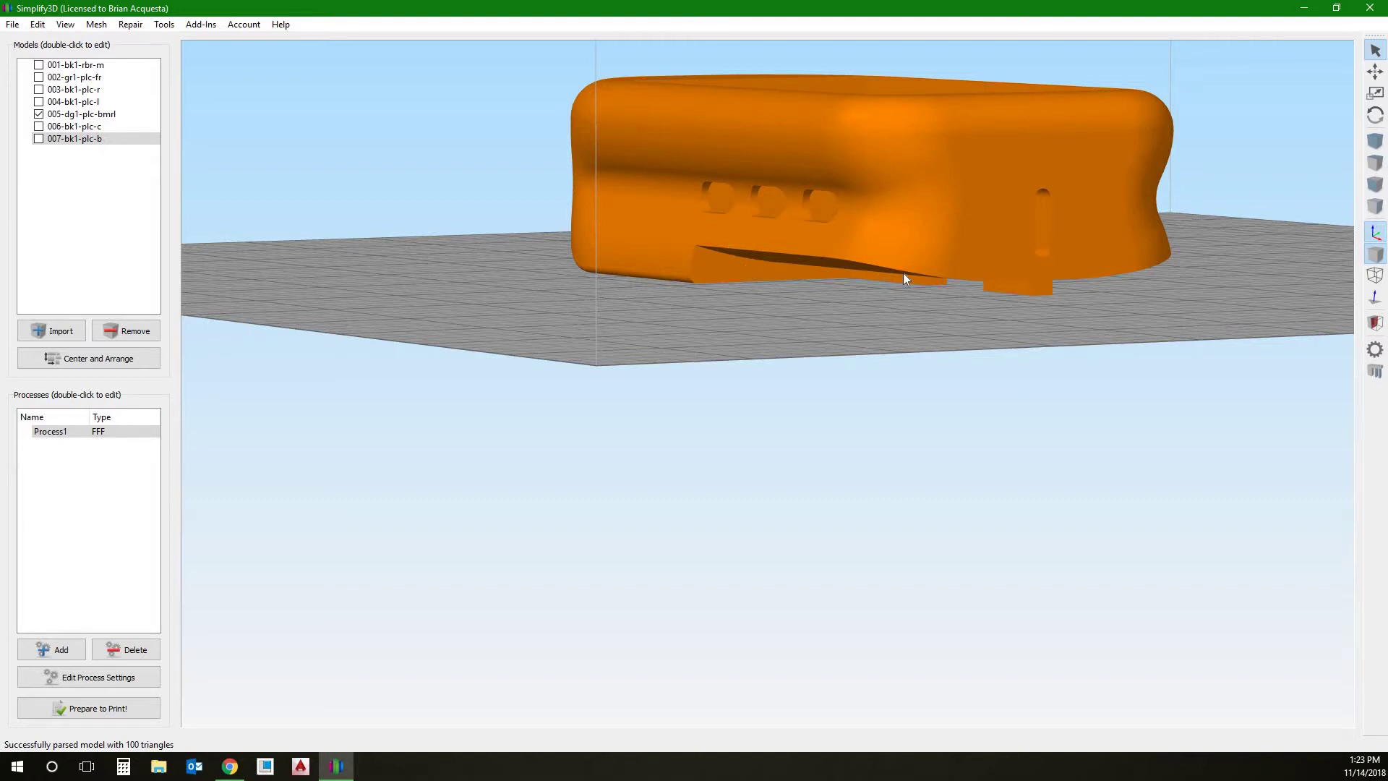
scroll(904, 271, "down", 3)
left_click_drag(904, 272, 807, 284)
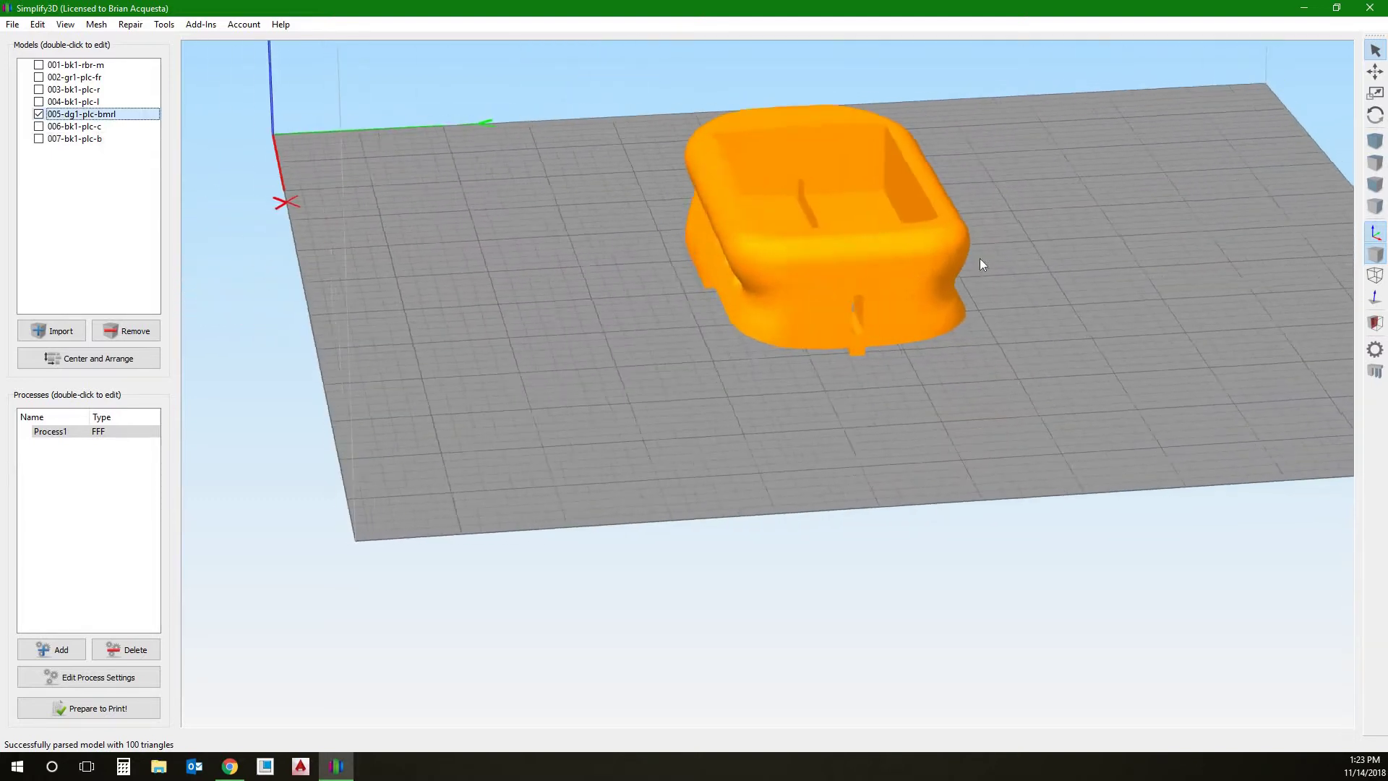
left_click_drag(980, 261, 923, 377)
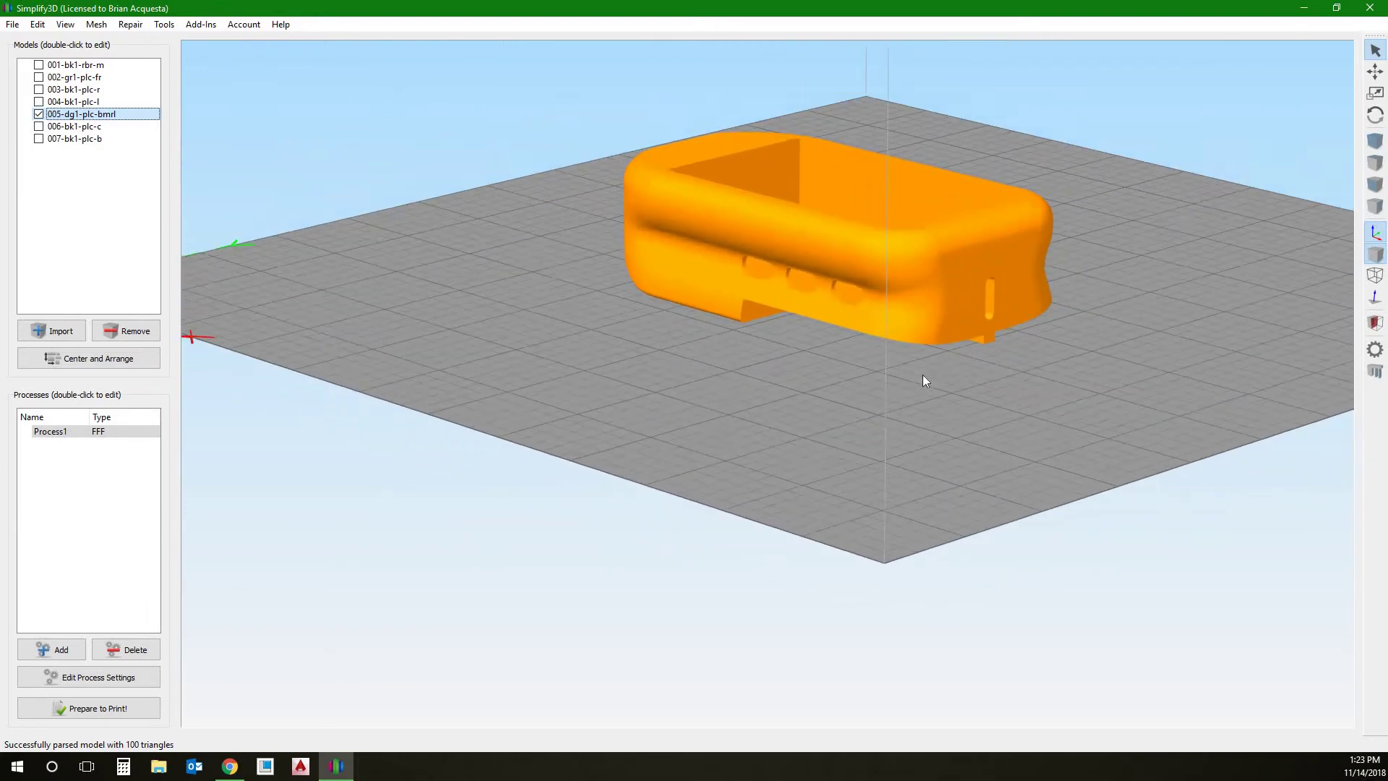
- Generate automatic supports under the 005-dg1-plc-bmrl tray and view them from a low side
left_click(1376, 372)
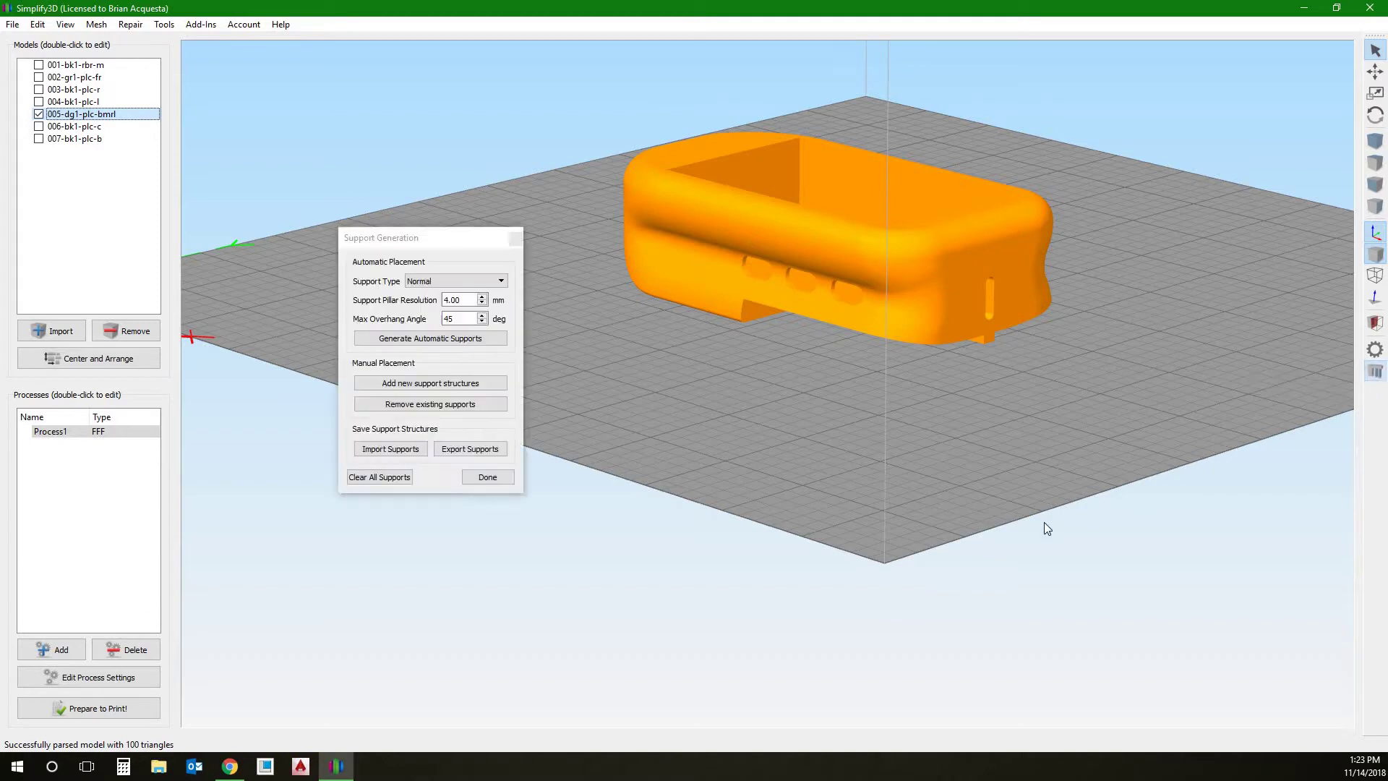
mouse_move(442, 241)
left_mouse_down()
mouse_move(398, 230)
mouse_move(422, 251)
left_mouse_up()
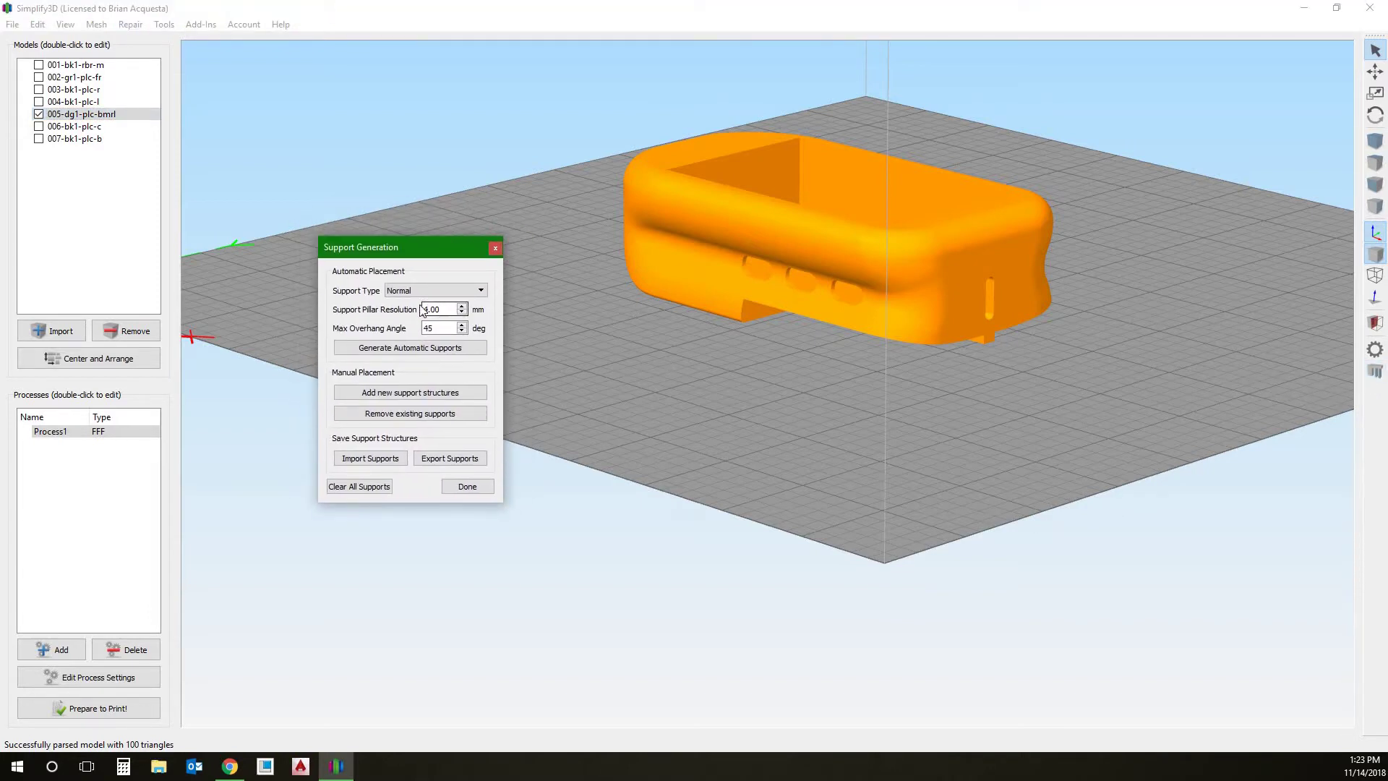
left_click(414, 348)
left_click_drag(1091, 388, 834, 320)
scroll(754, 233, "up", 4)
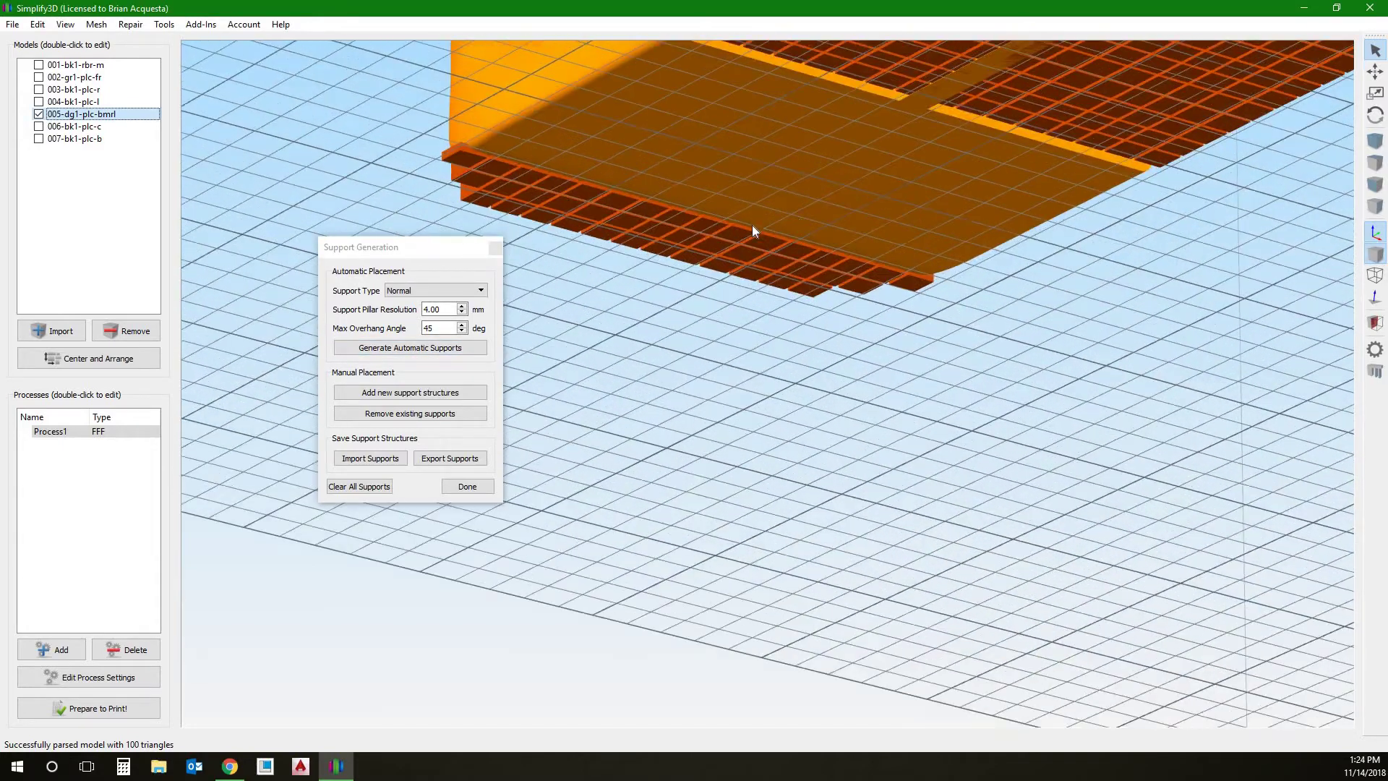
scroll(787, 214, "down", 3)
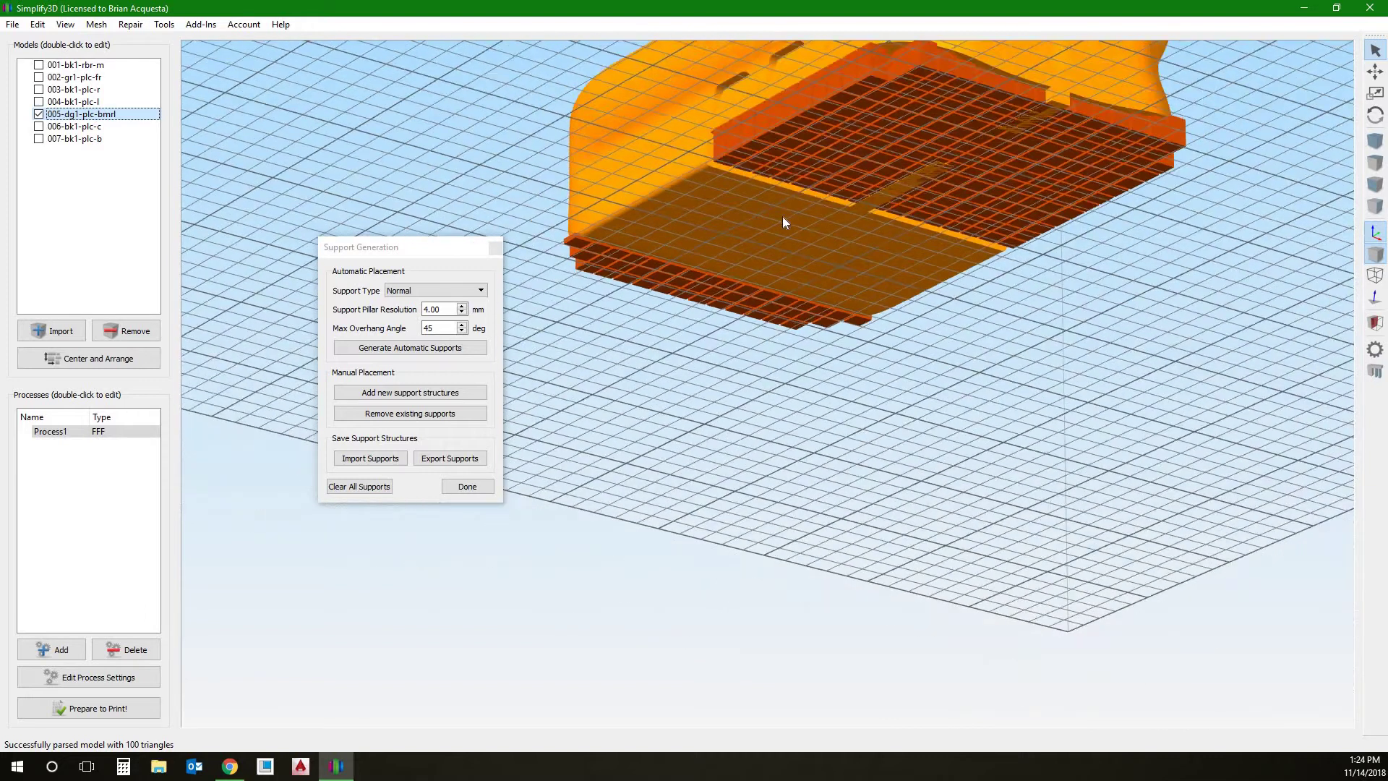
- Regenerate supports at 2.00 mm, then 1.00 mm pillar resolution, and check the side holes
left_click(463, 313)
left_click(463, 313)
left_click(452, 348)
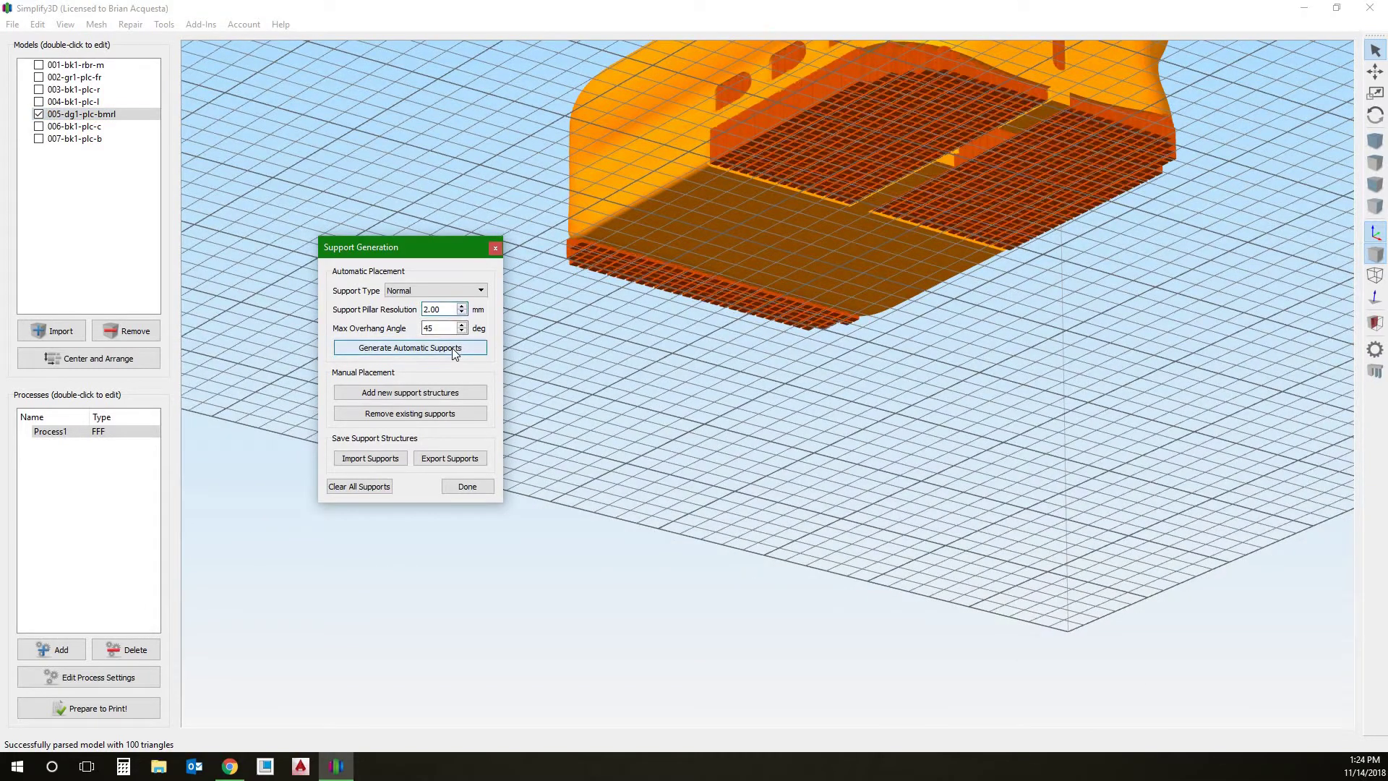
left_click(462, 313)
left_click(449, 347)
left_click_drag(674, 179, 744, 300)
scroll(764, 237, "up", 6)
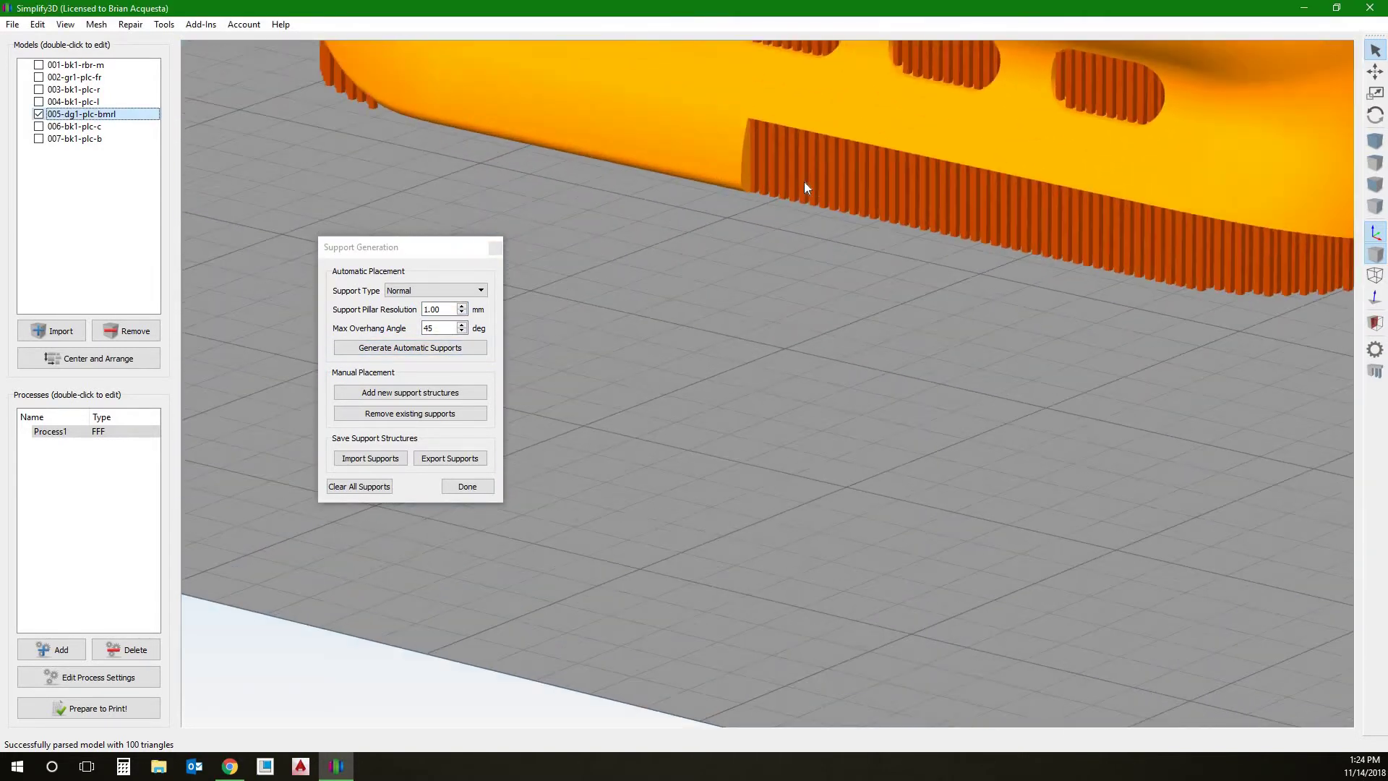
left_click_drag(730, 496, 761, 185)
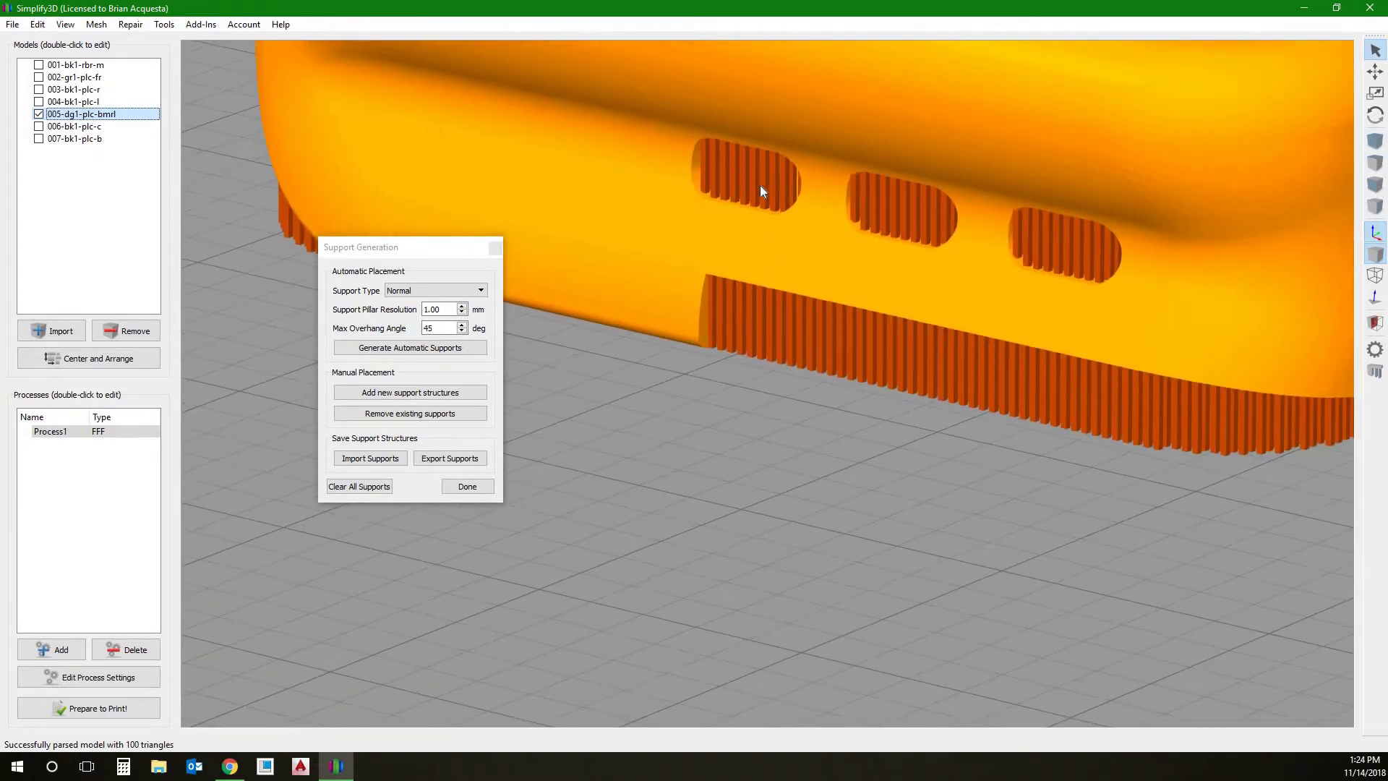
- Try 4.00 mm and 3.00 mm pillar resolutions, then settle on 1.00 mm supports
left_click(462, 306)
left_click(462, 306)
left_click(462, 306)
left_click(453, 346)
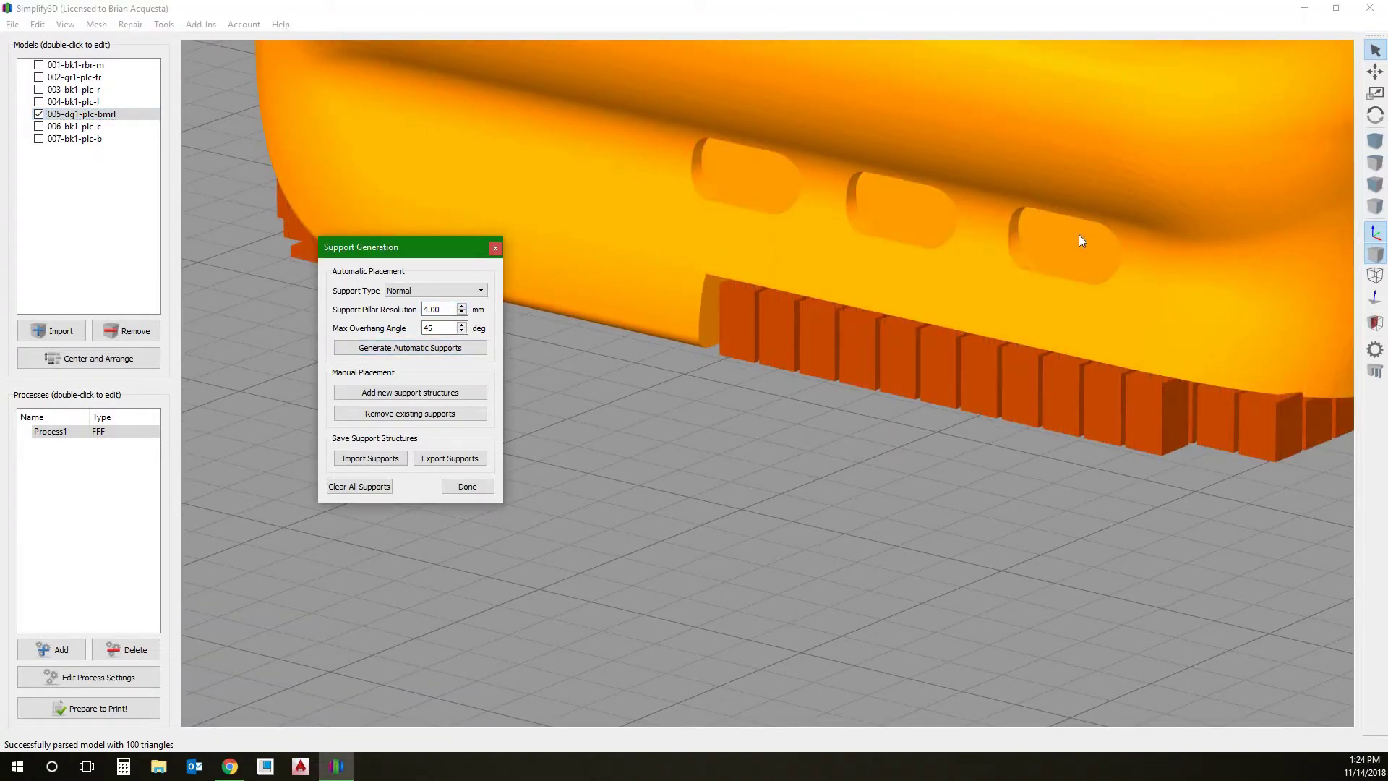
left_click(462, 313)
left_click(410, 347)
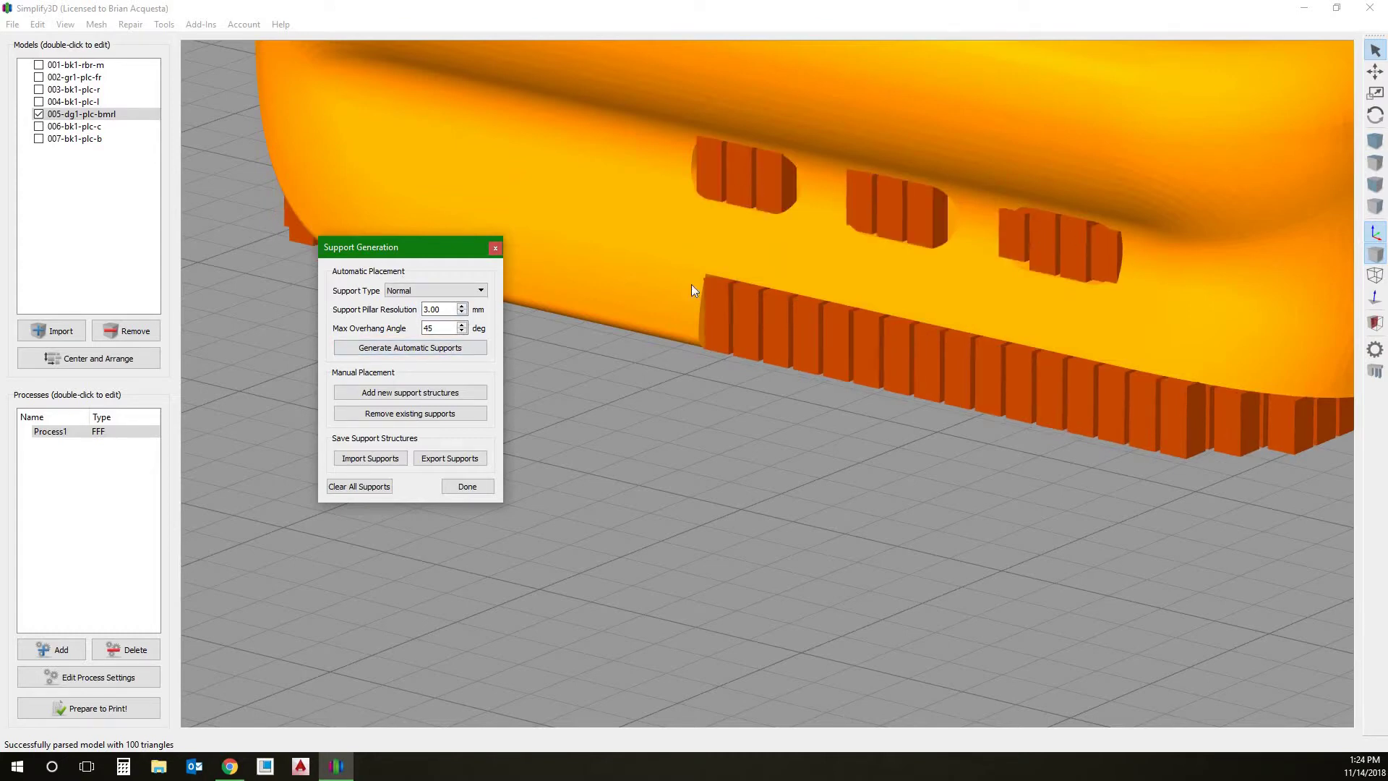
left_click(462, 313)
left_click(462, 313)
left_click(444, 349)
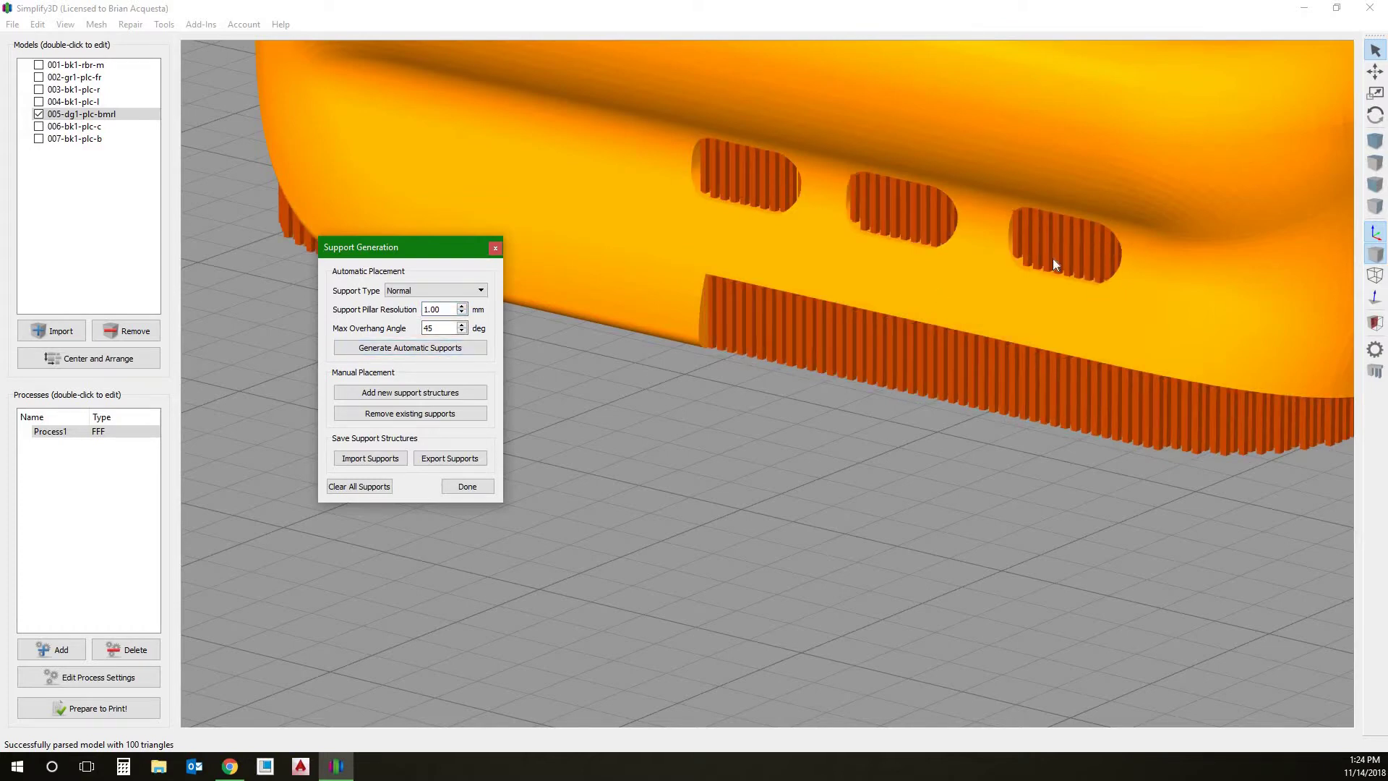
left_click_drag(851, 363, 514, 254)
left_click_drag(646, 210, 851, 217)
- Toggle model visibility so only the 002-gr1-plc-fr capsule is shown on the plate
scroll(851, 217, "up", 3)
scroll(911, 181, "down", 8)
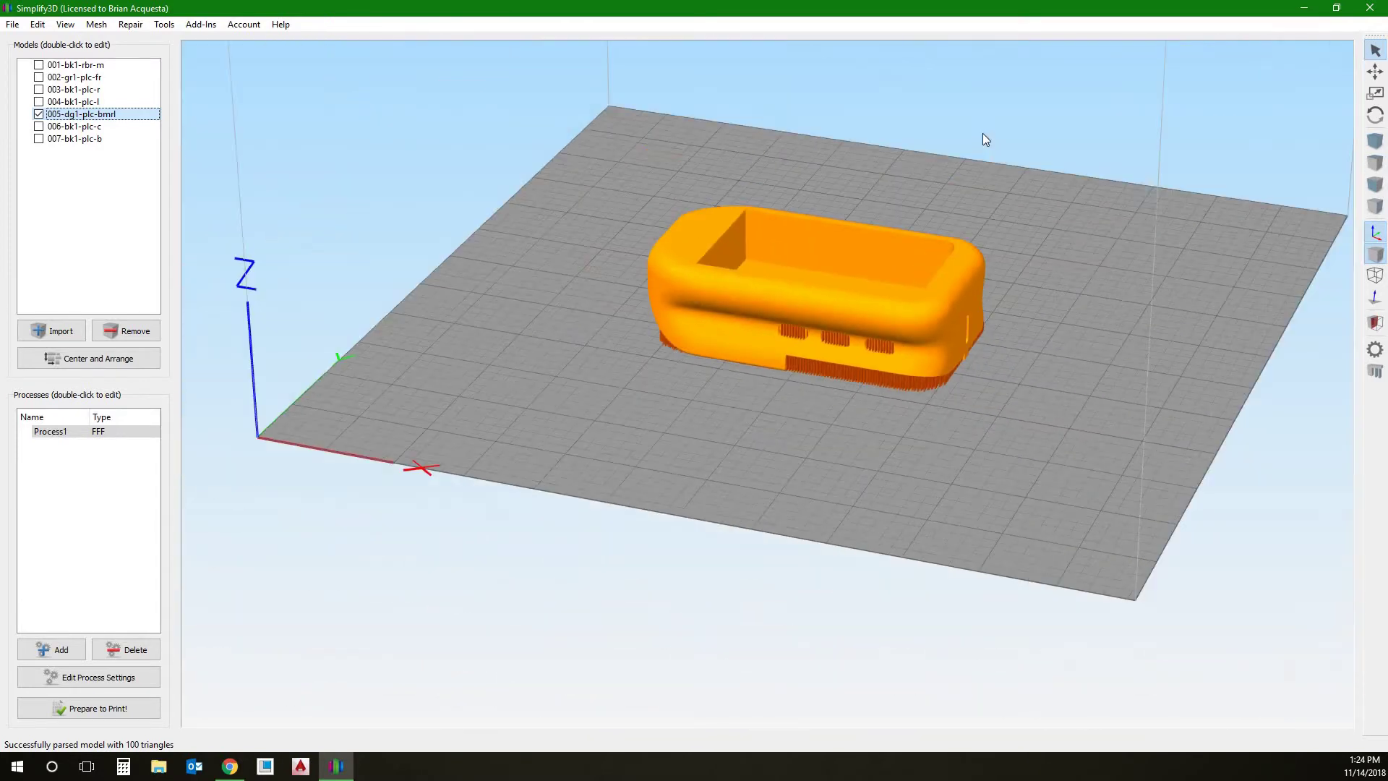
left_click(39, 115)
left_click(40, 126)
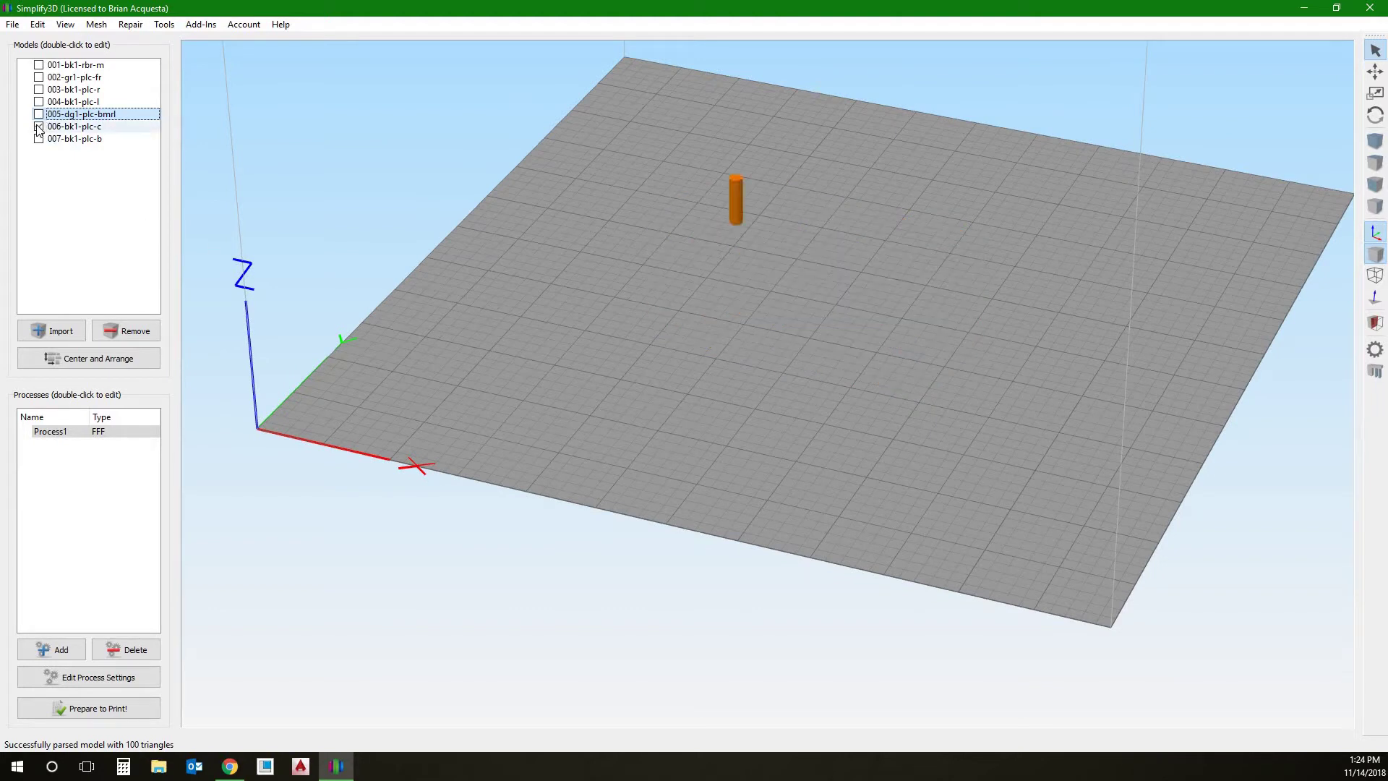
left_click(39, 127)
left_click(39, 139)
left_click(39, 139)
left_click(39, 90)
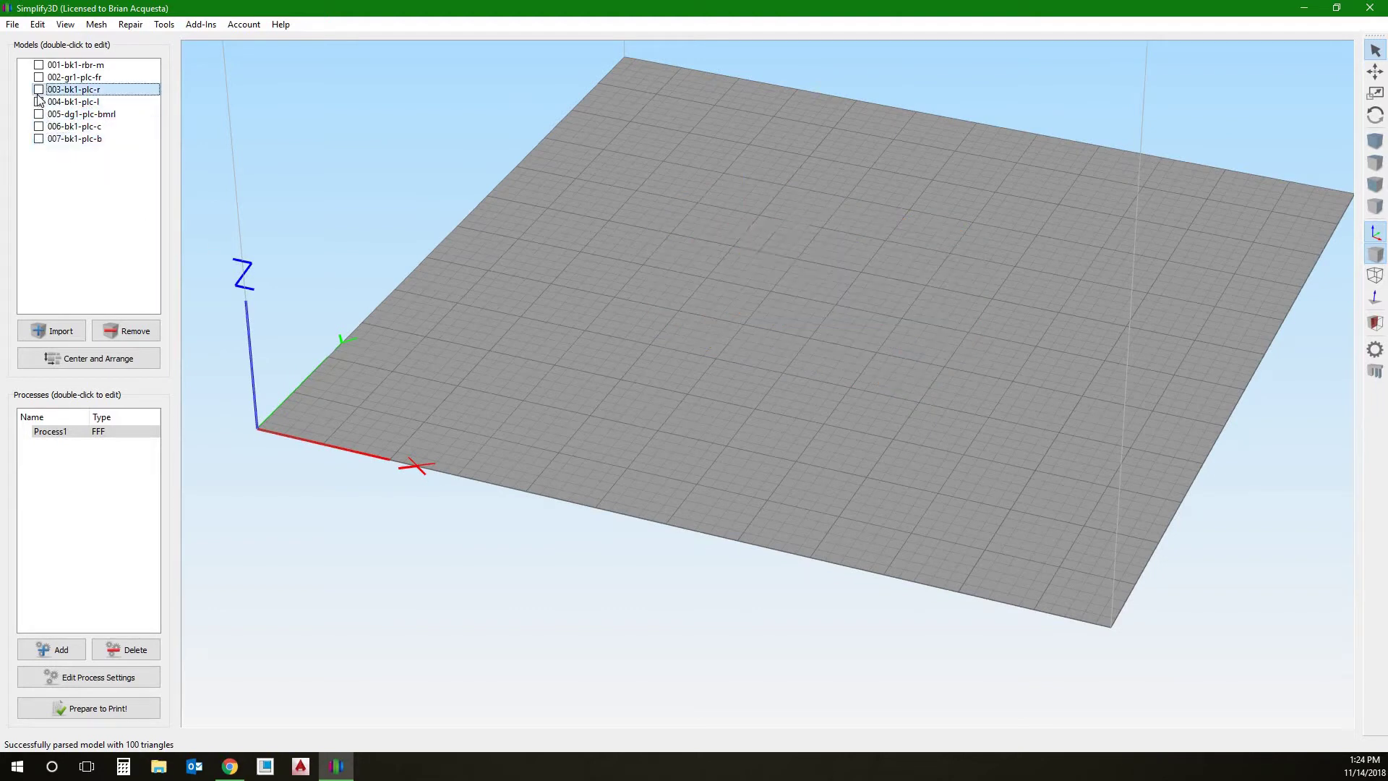
left_click(39, 90)
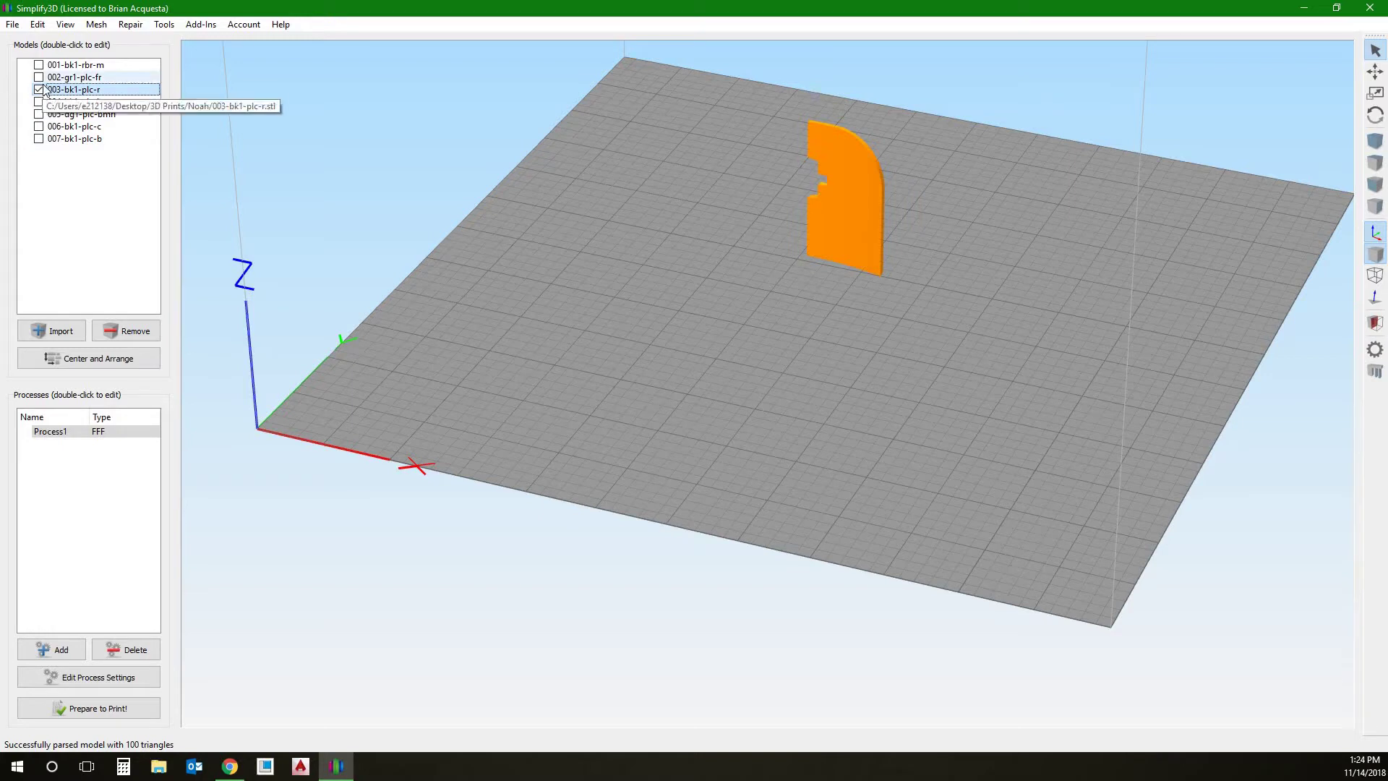
left_click(39, 77)
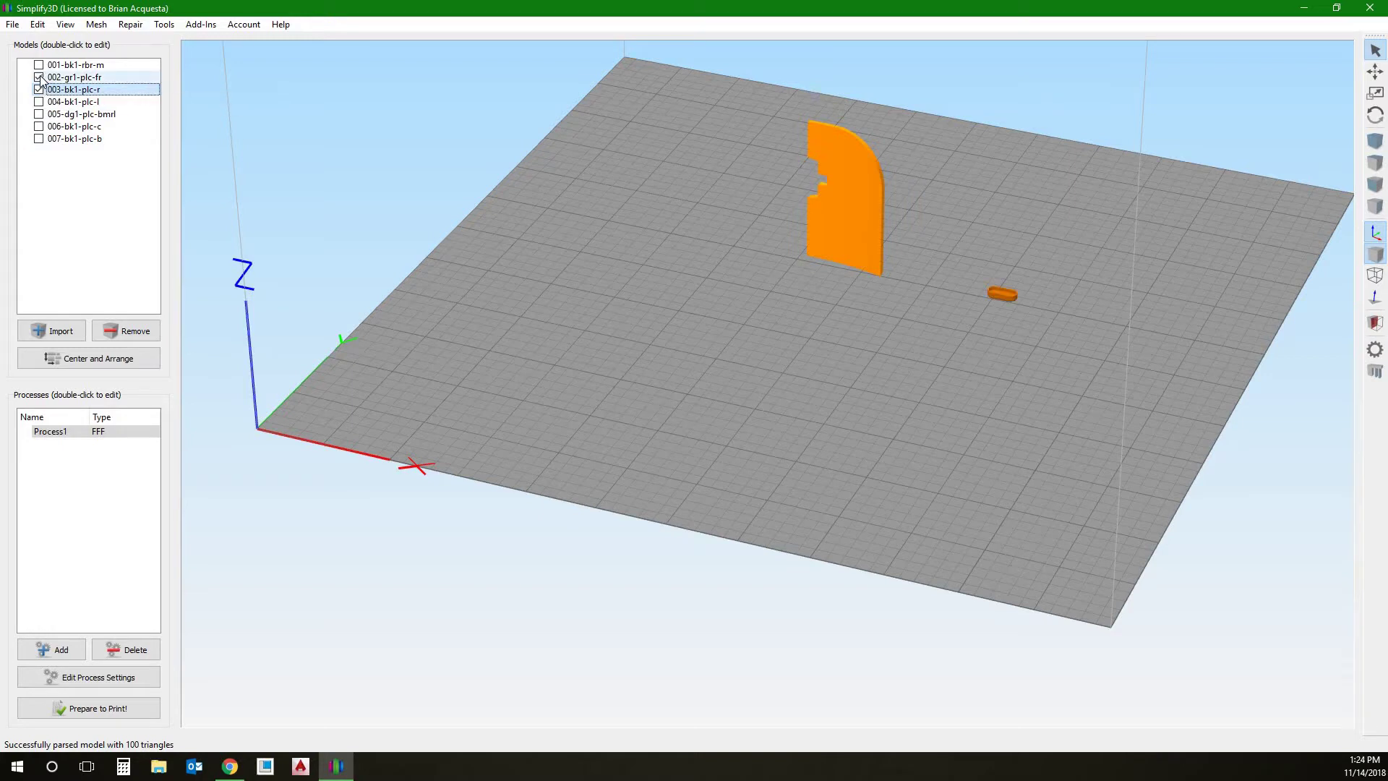
left_click(39, 89)
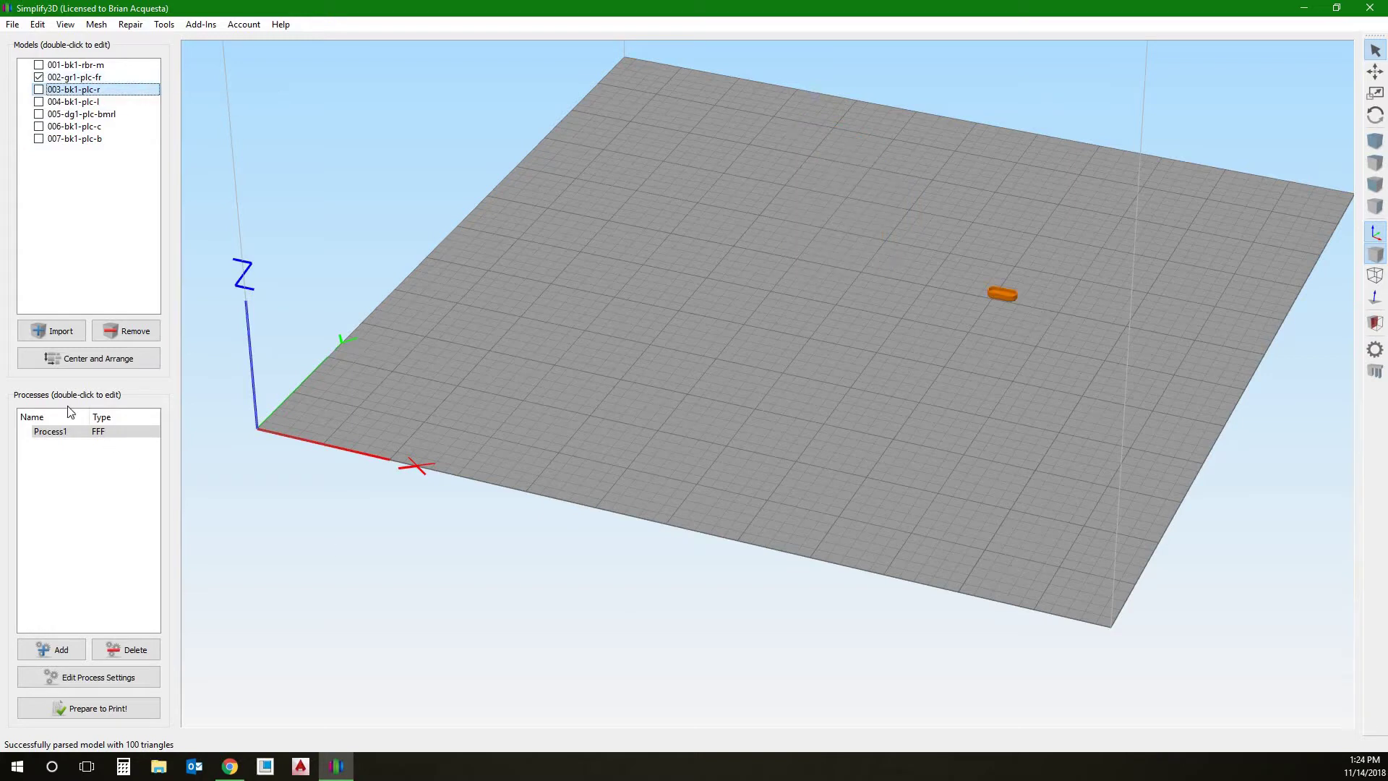
- Centre and arrange the 002-gr1-plc-fr capsule and inspect it up close
left_click(105, 358)
left_click(136, 351)
scroll(1009, 323, "up", 3)
scroll(886, 475, "down", 10)
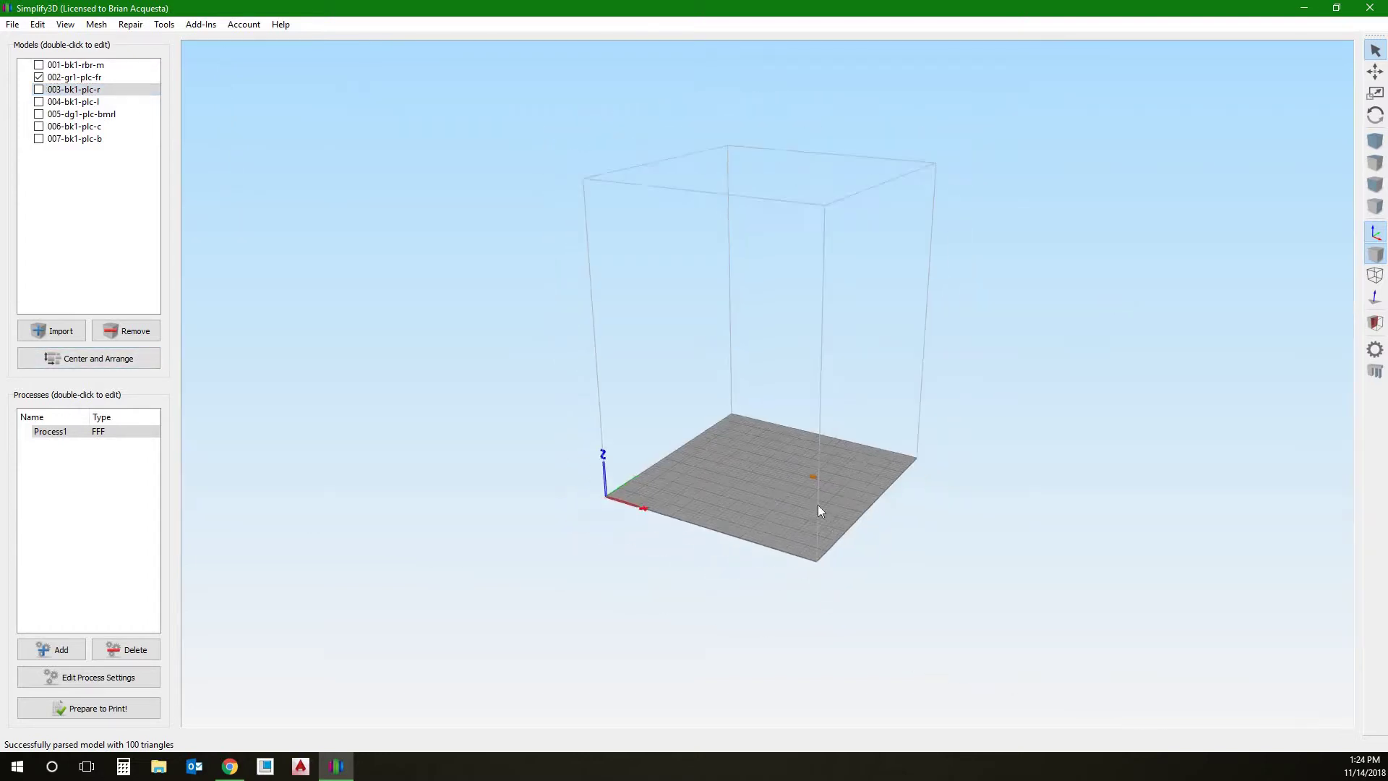
scroll(817, 498, "up", 6)
scroll(769, 327, "down", 2)
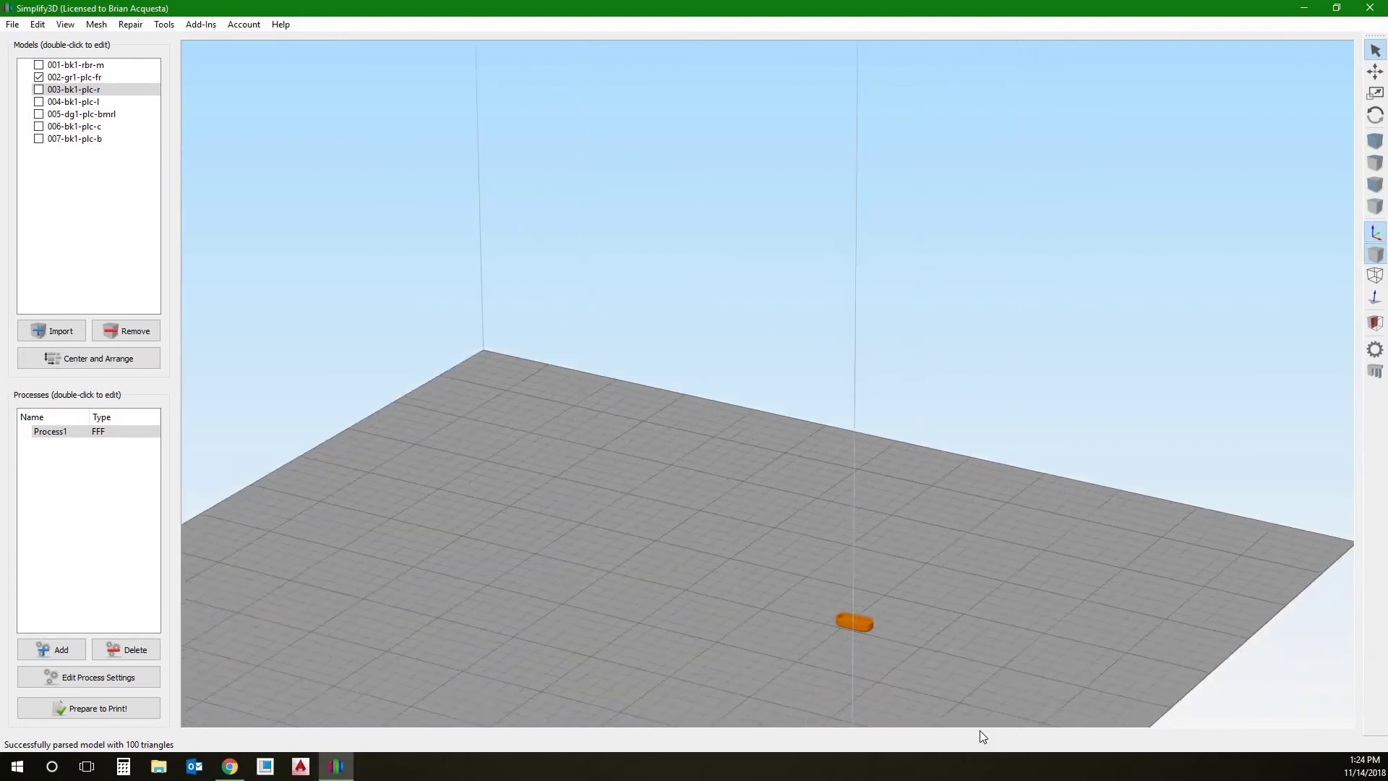
scroll(849, 548, "up", 5)
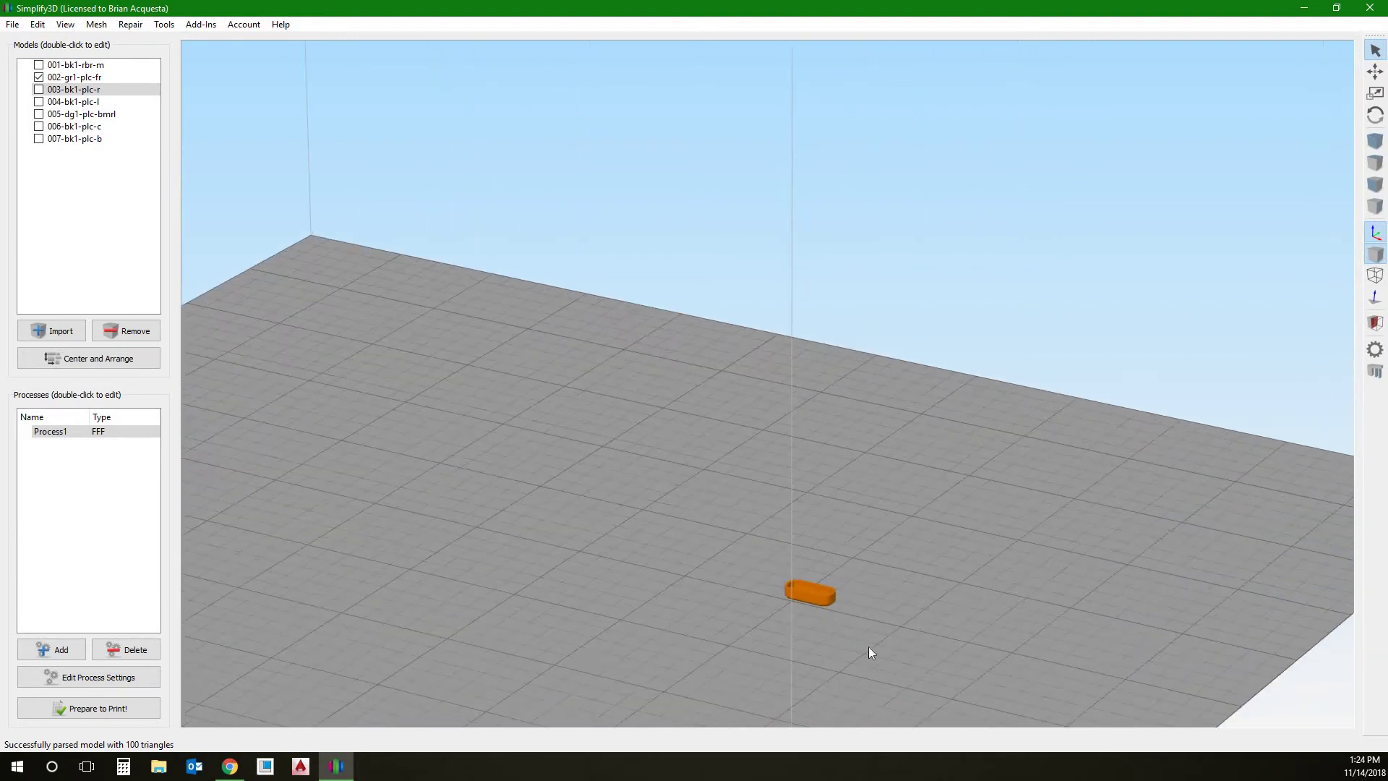
left_click_drag(748, 273, 759, 548)
scroll(799, 526, "up", 3)
right_click_drag(798, 527, 795, 452)
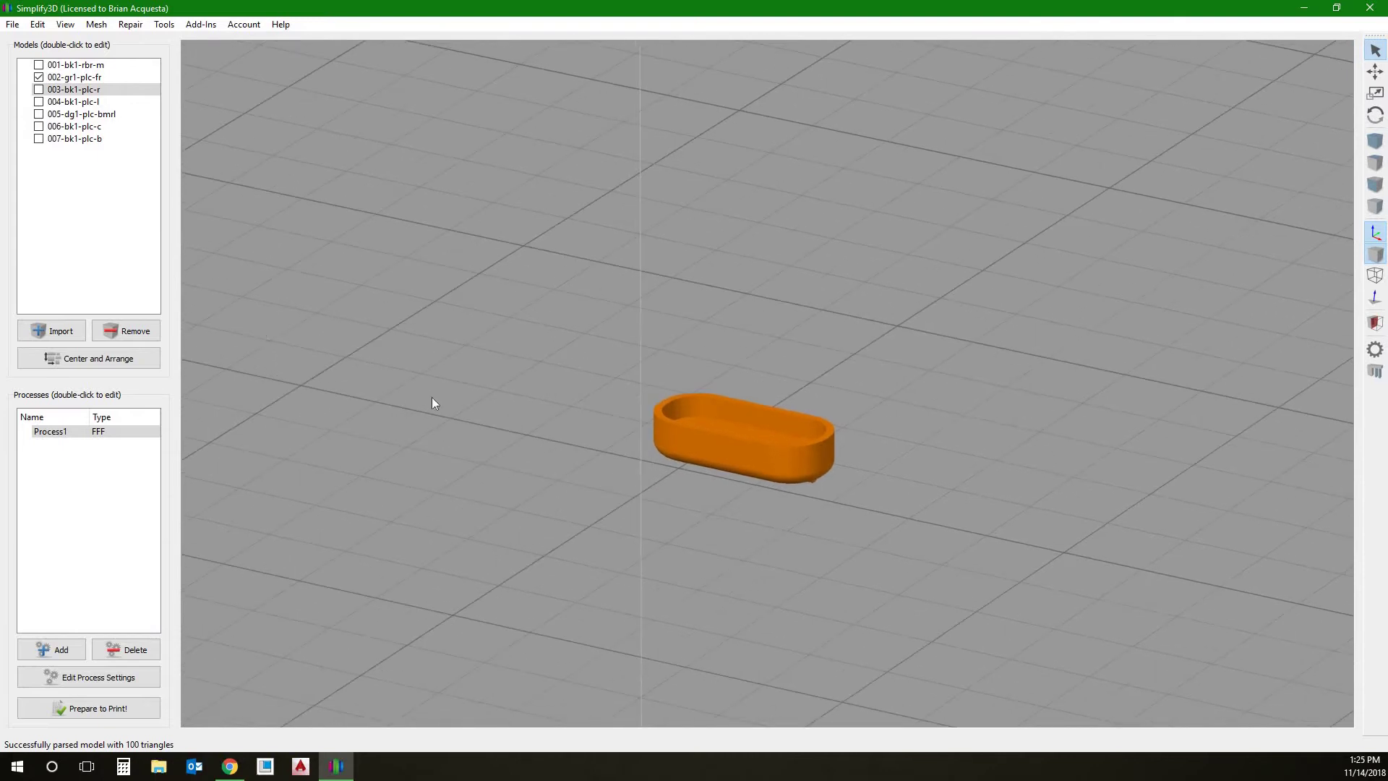
- Show the 005-dg1-plc-bmrl enclosure beside the capsule and view both parts from underneath
left_click(38, 114)
scroll(796, 539, "up", 6)
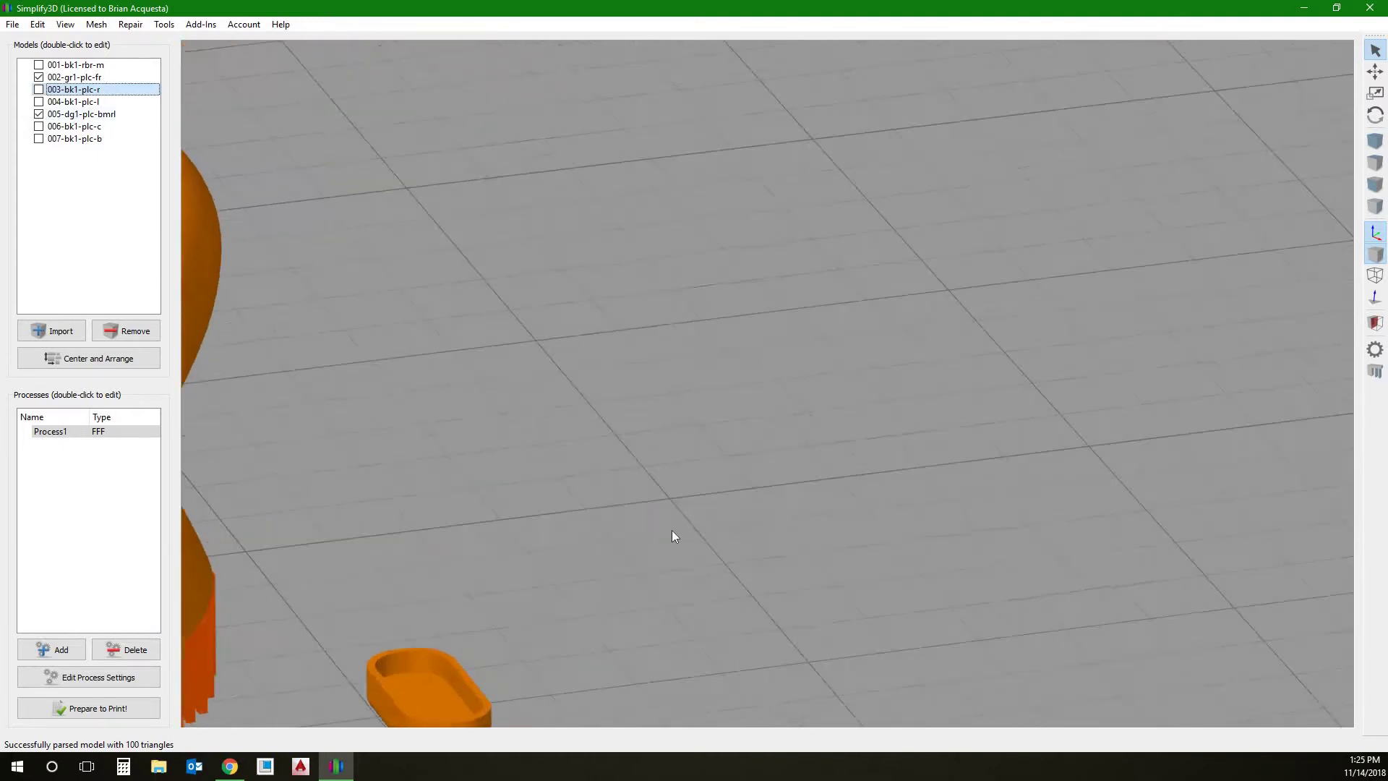
scroll(796, 500, "down", 6)
left_click_drag(542, 588, 585, 665)
key("ctrl+0")
scroll(841, 519, "down", 3)
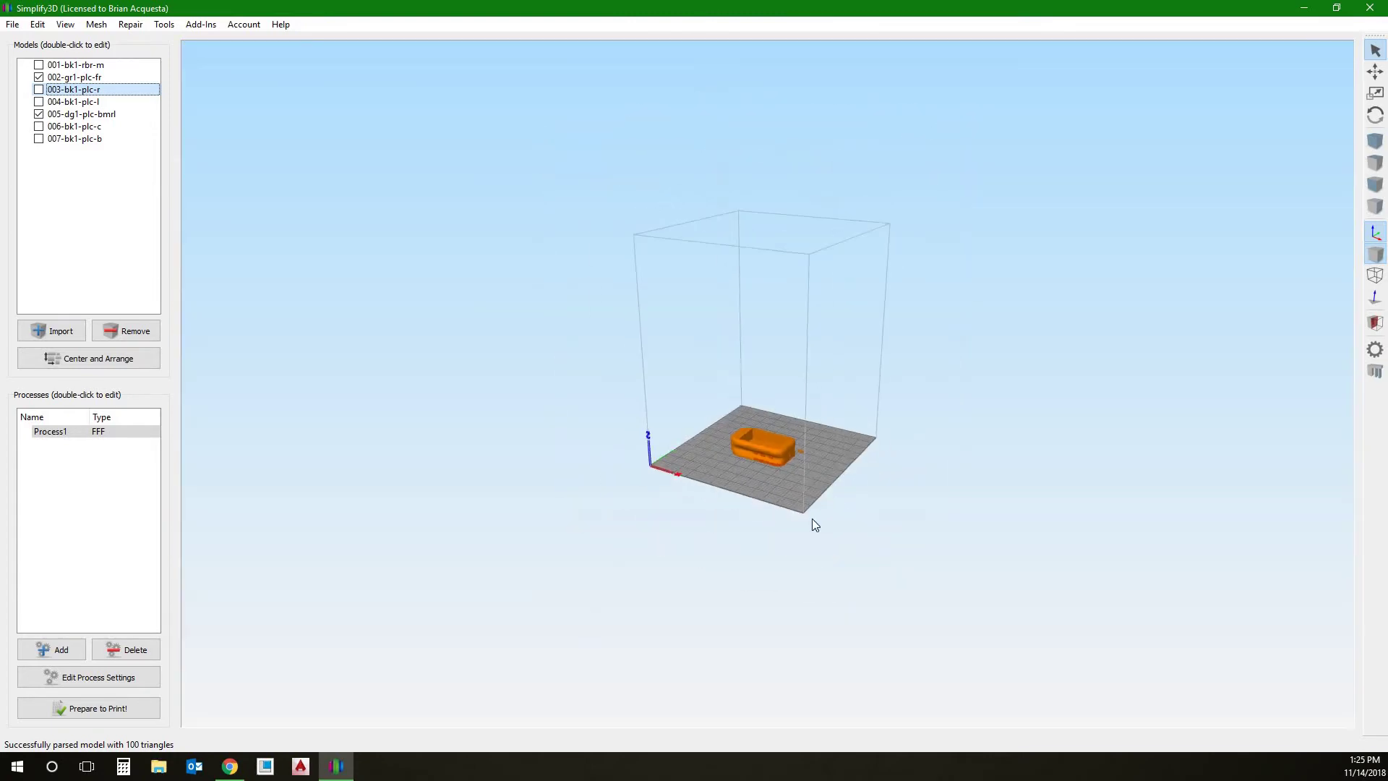
scroll(796, 548, "up", 3)
left_click_drag(899, 628, 932, 471)
- Regenerate automatic supports for the 002-gr1-plc-fr capsule at 1.00 mm pillar resolution
scroll(931, 558, "up", 8)
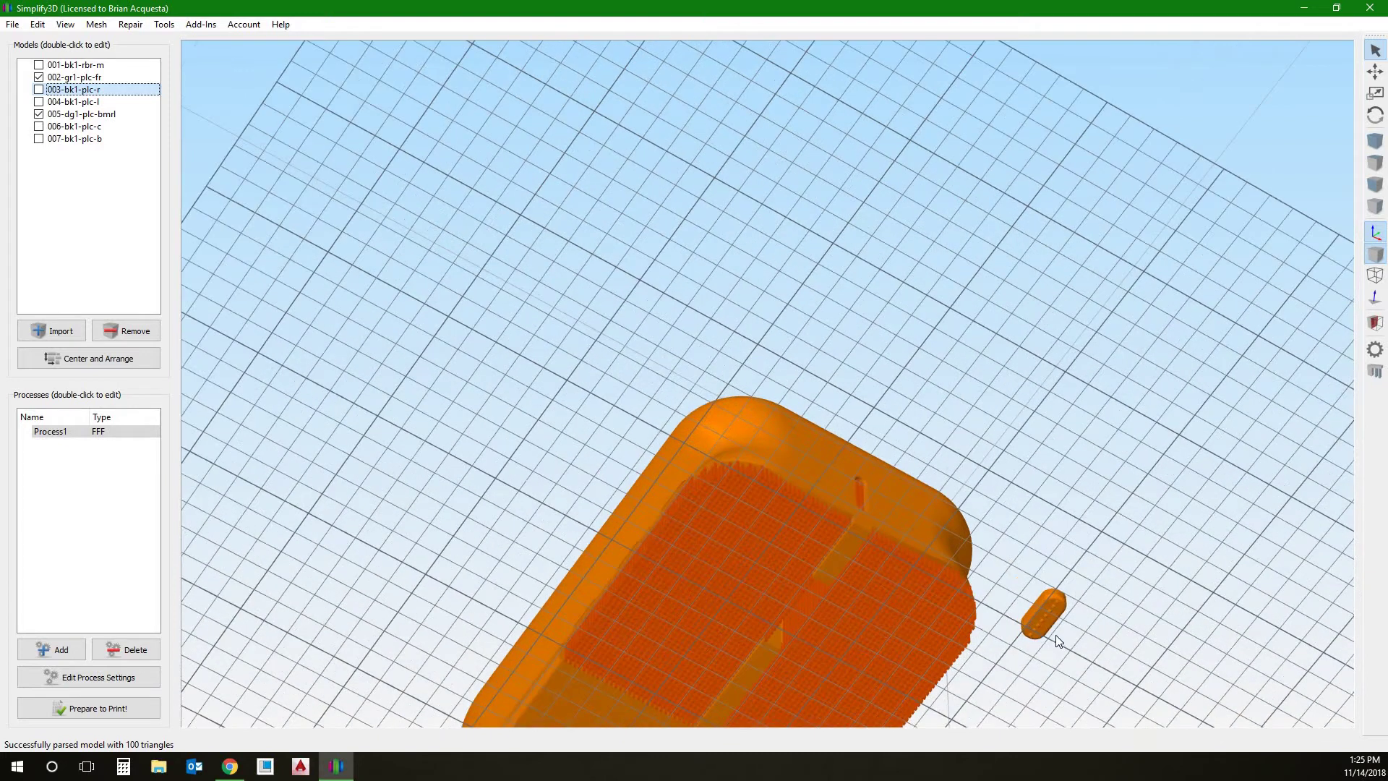
right_click_drag(1178, 669, 1150, 681)
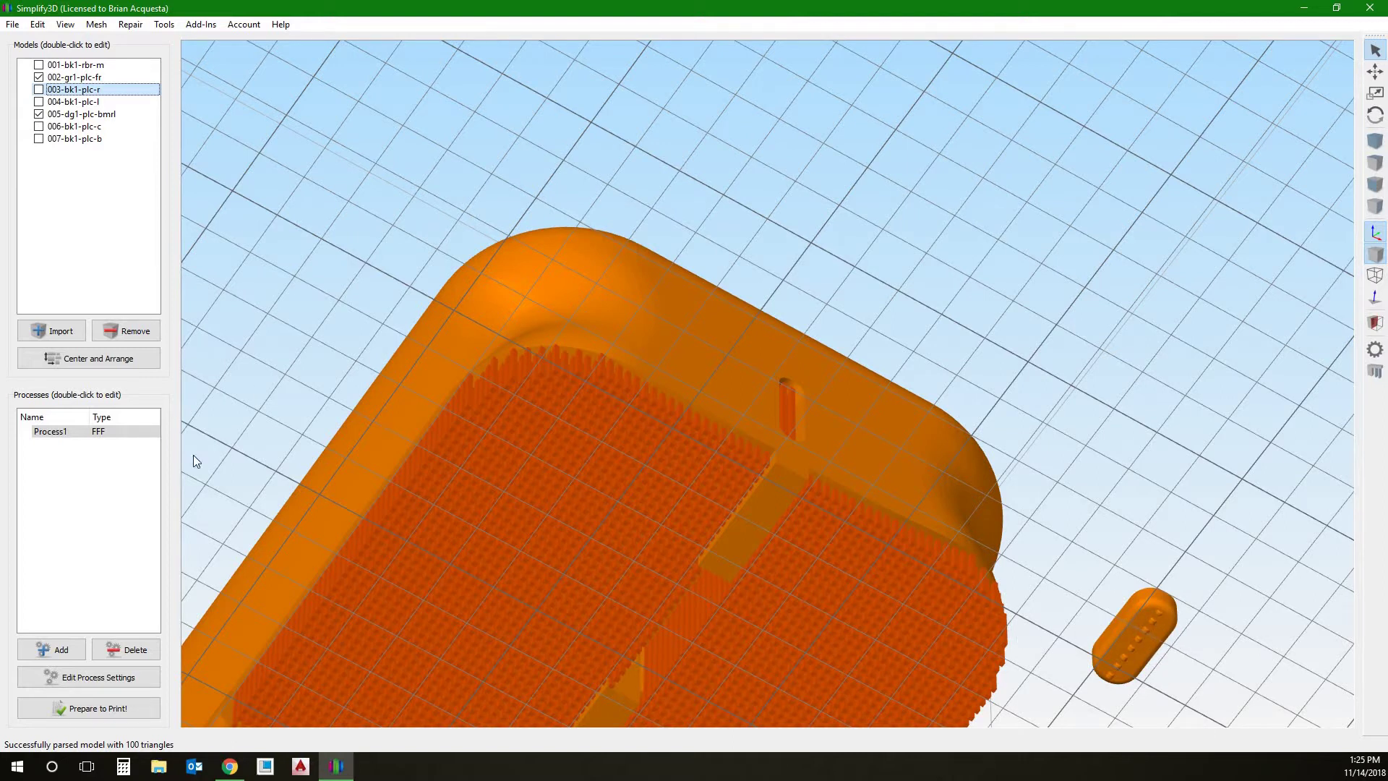
left_click(1155, 619)
left_click(1375, 372)
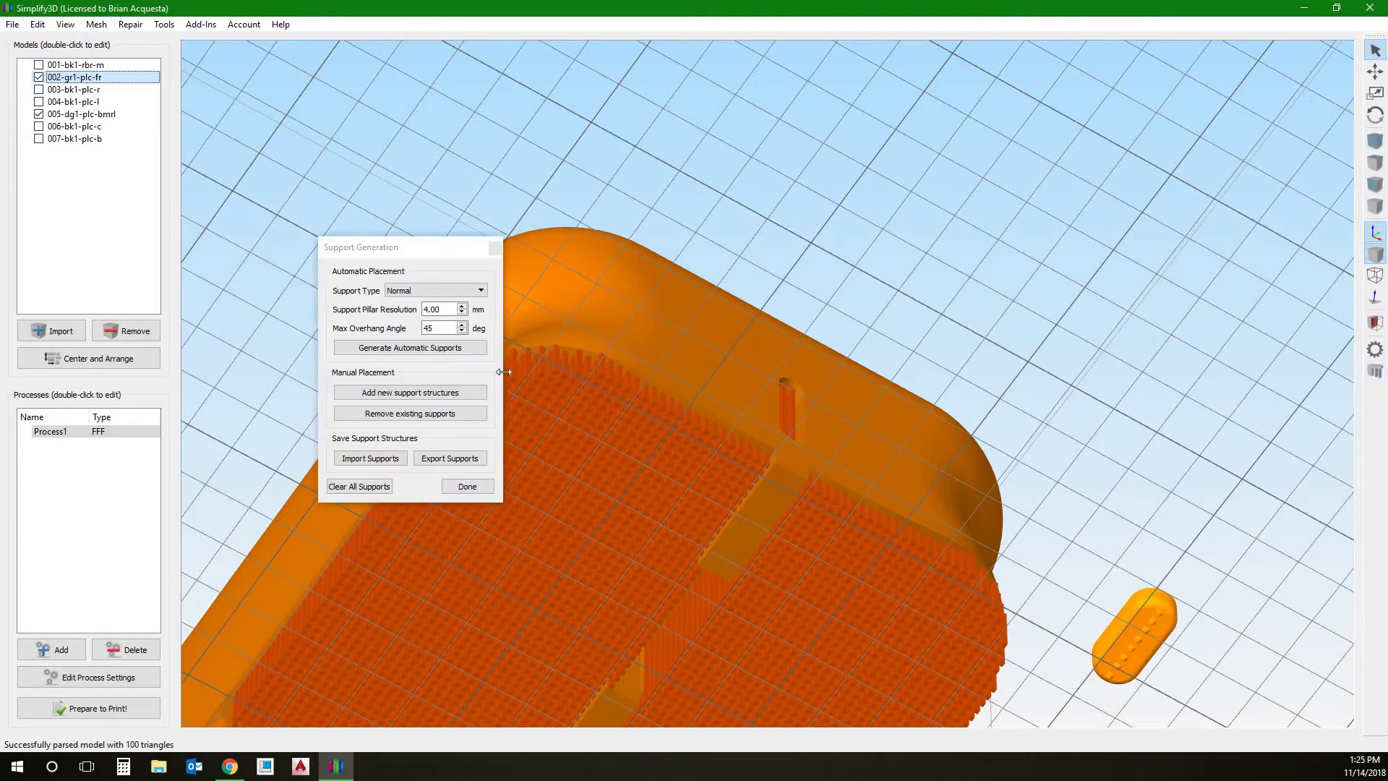
type("1")
left_click(455, 350)
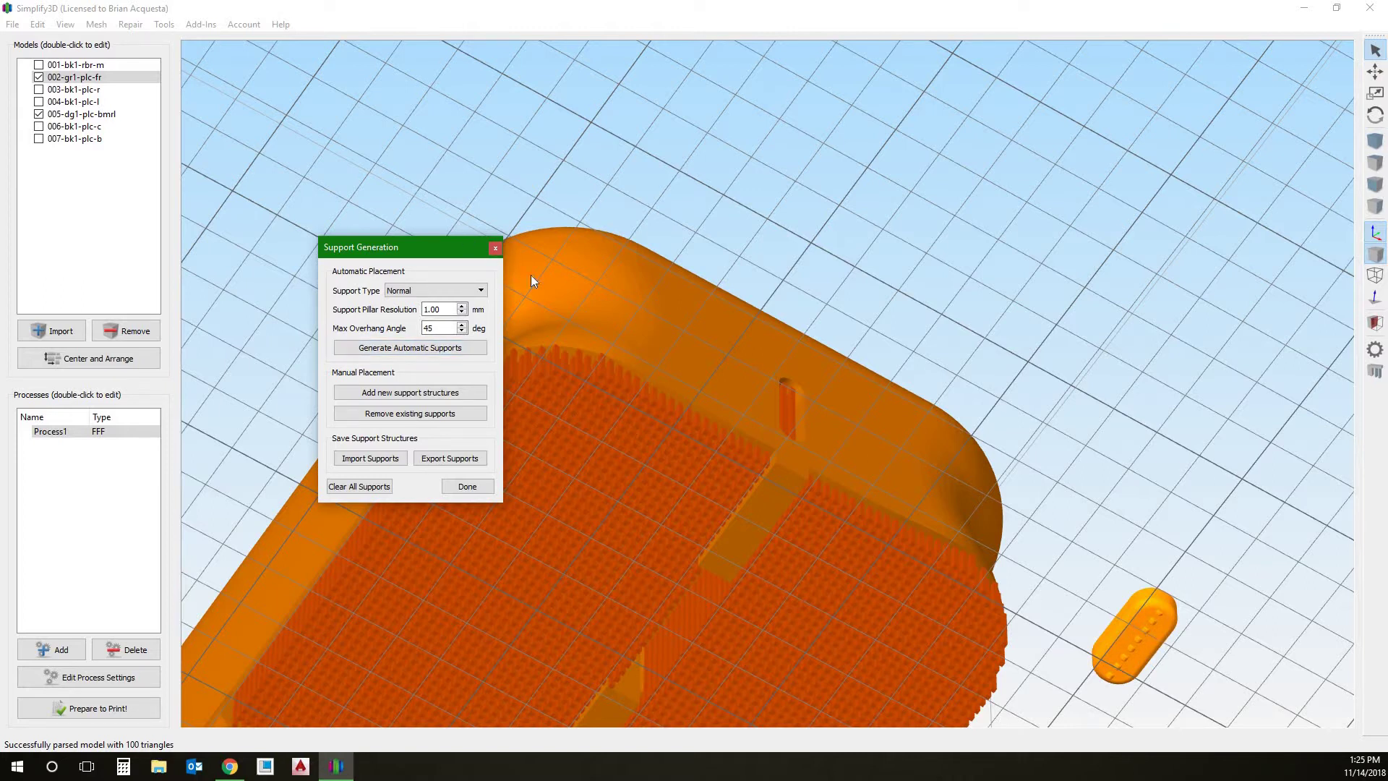
left_click(495, 250)
- Orbit and zoom around the build plate to inspect the supported enclosure and capsule
left_click_drag(1097, 597, 474, 669)
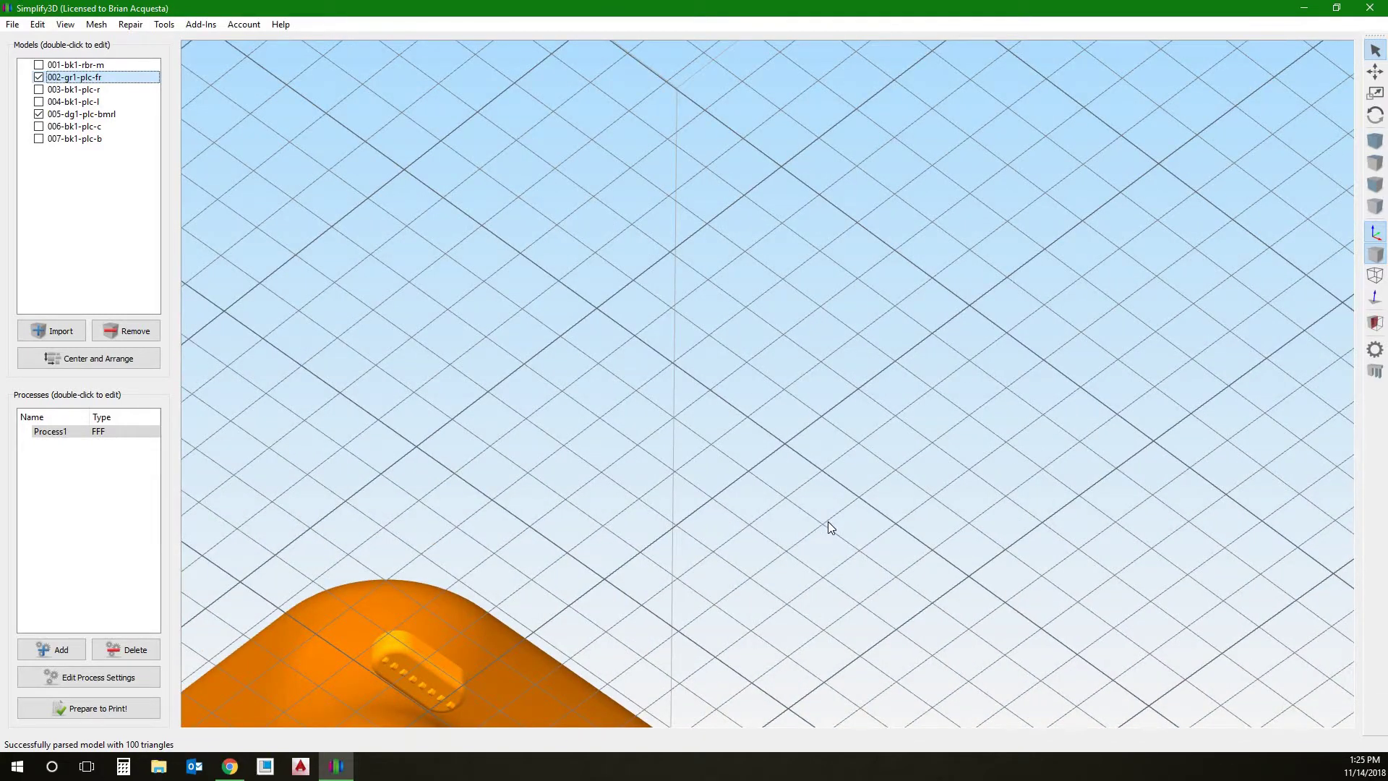
scroll(712, 540, "down", 3)
scroll(766, 506, "down", 5)
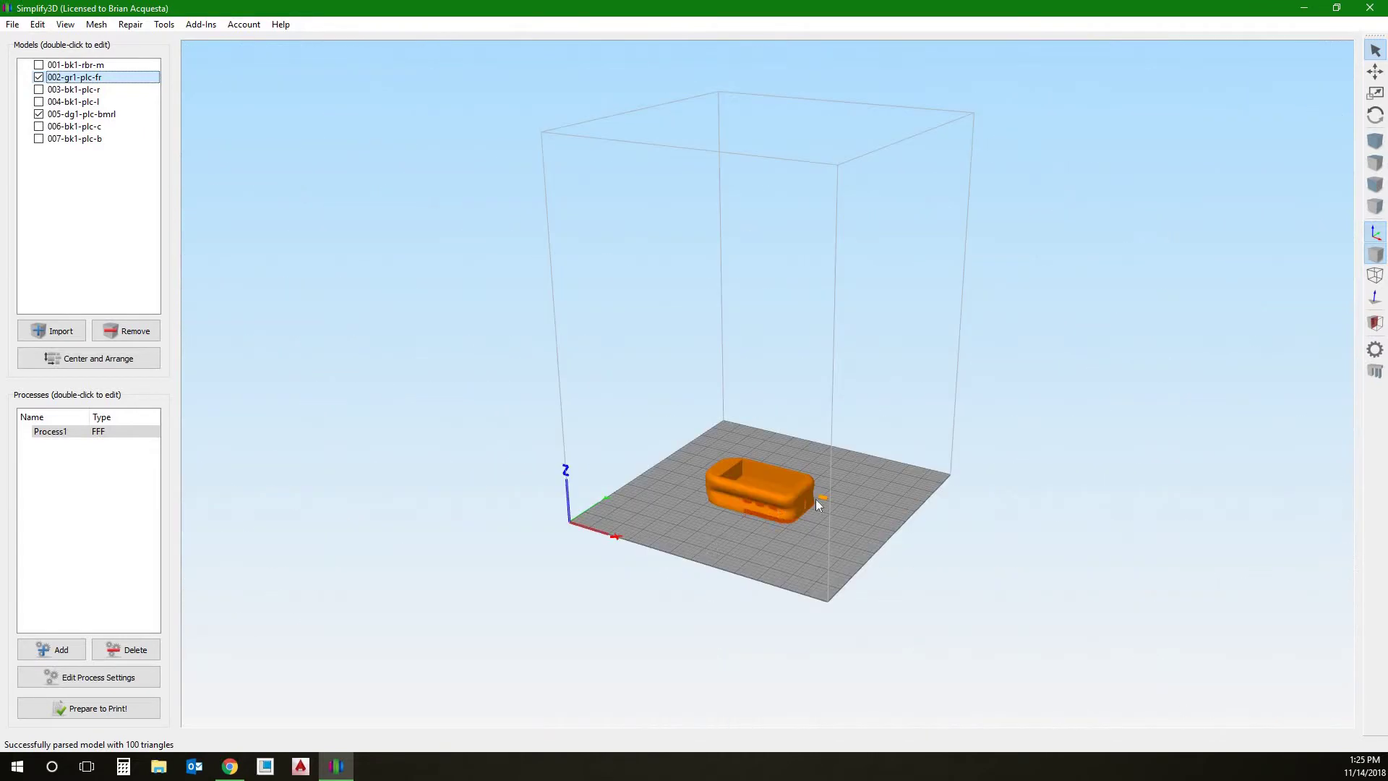
scroll(861, 589, "up", 5)
left_click_drag(846, 682, 895, 683)
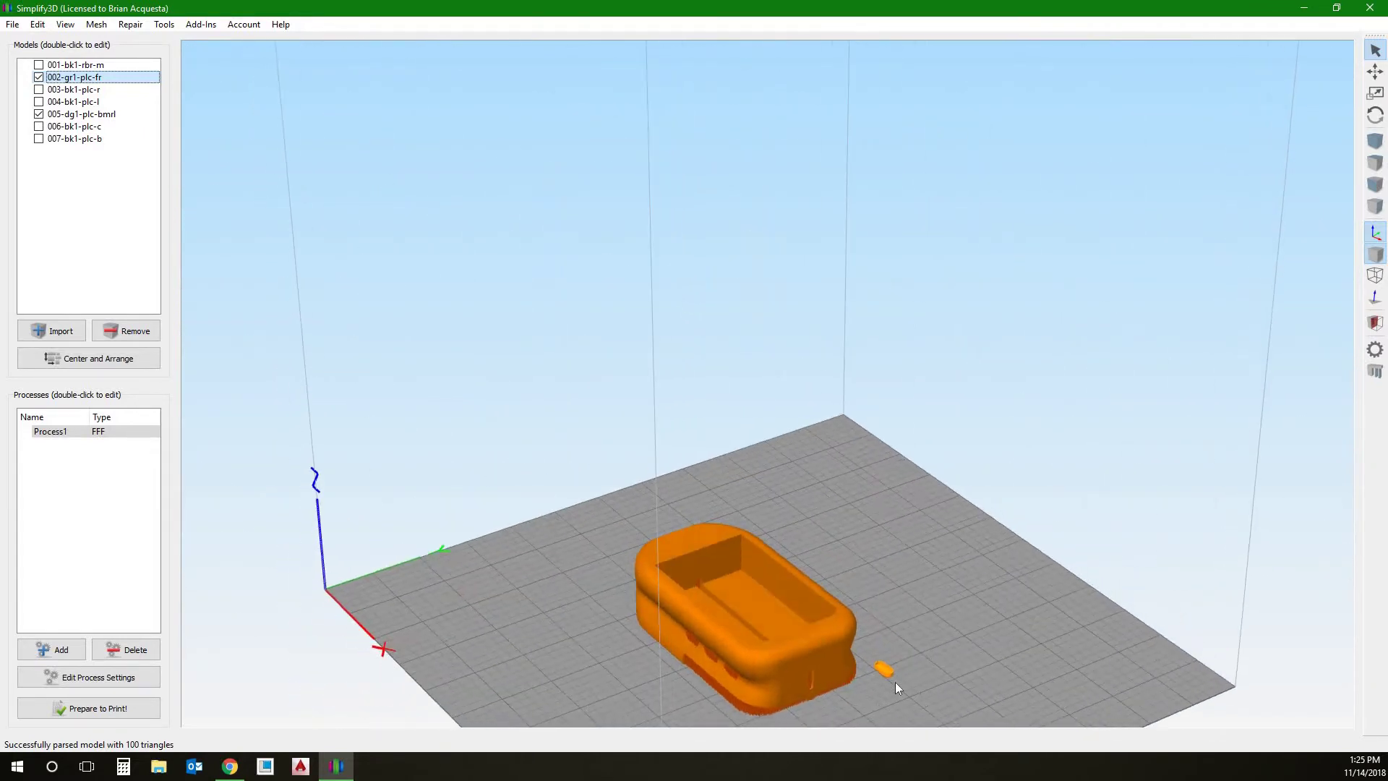
scroll(940, 676, "up", 2)
scroll(956, 674, "down", 5)
scroll(904, 636, "up", 2)
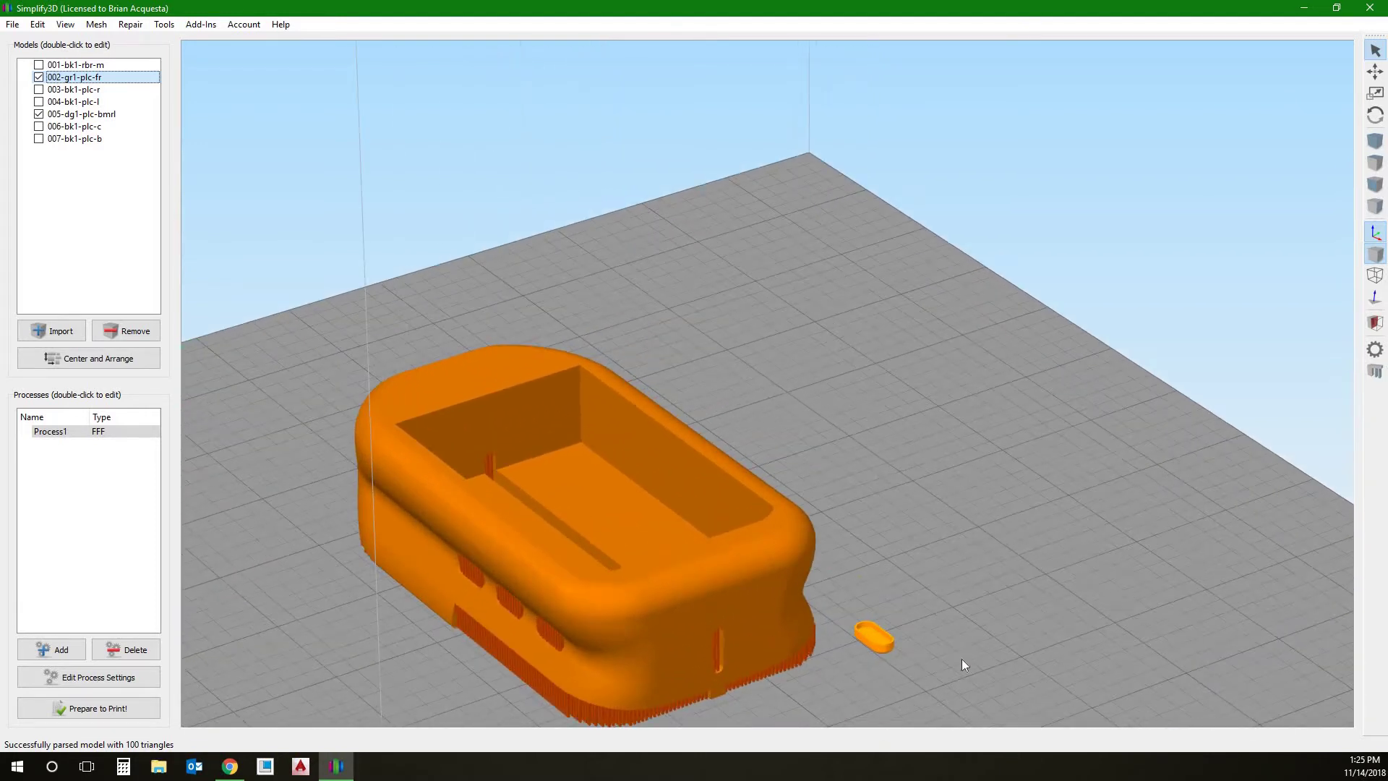
scroll(875, 596, "up", 2)
scroll(860, 521, "up", 2)
scroll(858, 515, "down", 1)
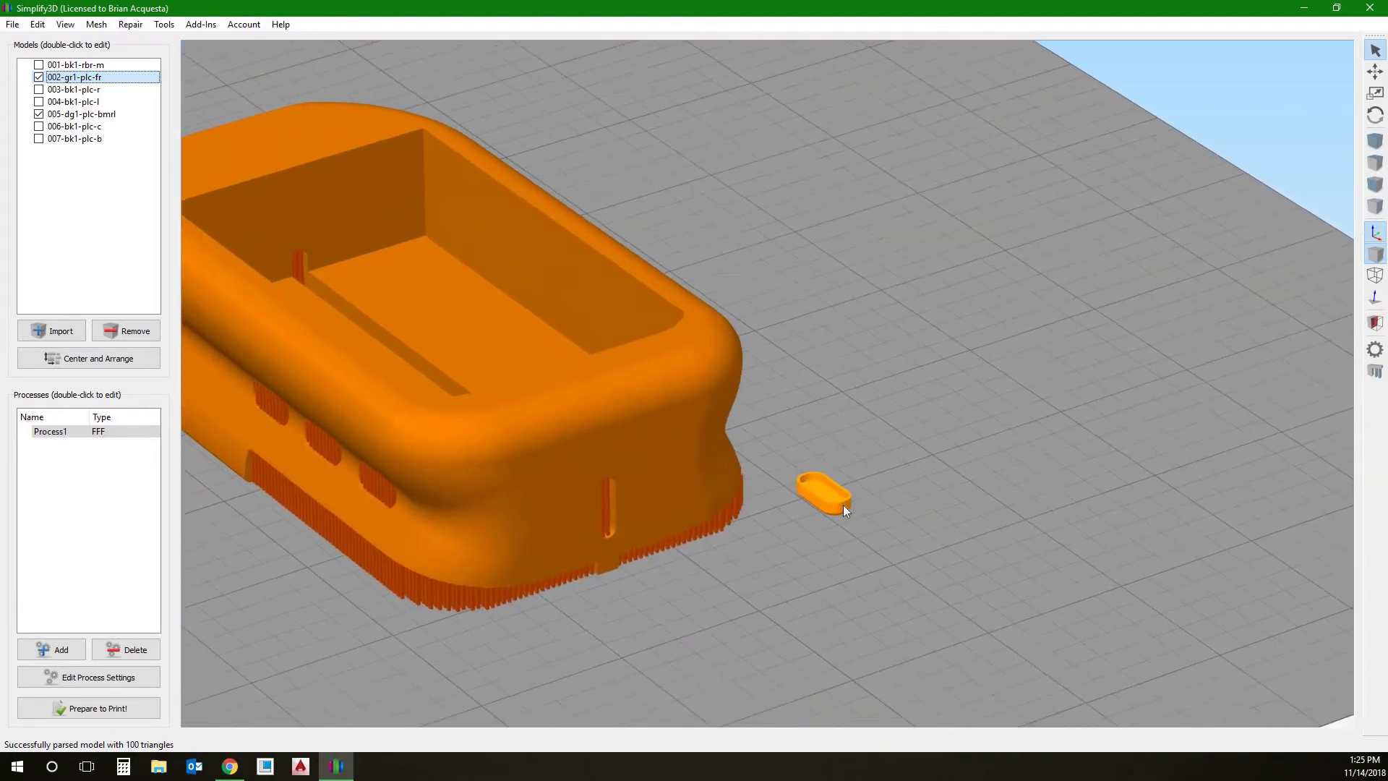
- Nudge the capsule's X offset and Y offset, bringing Y to 176.50 mm
double_click(845, 507)
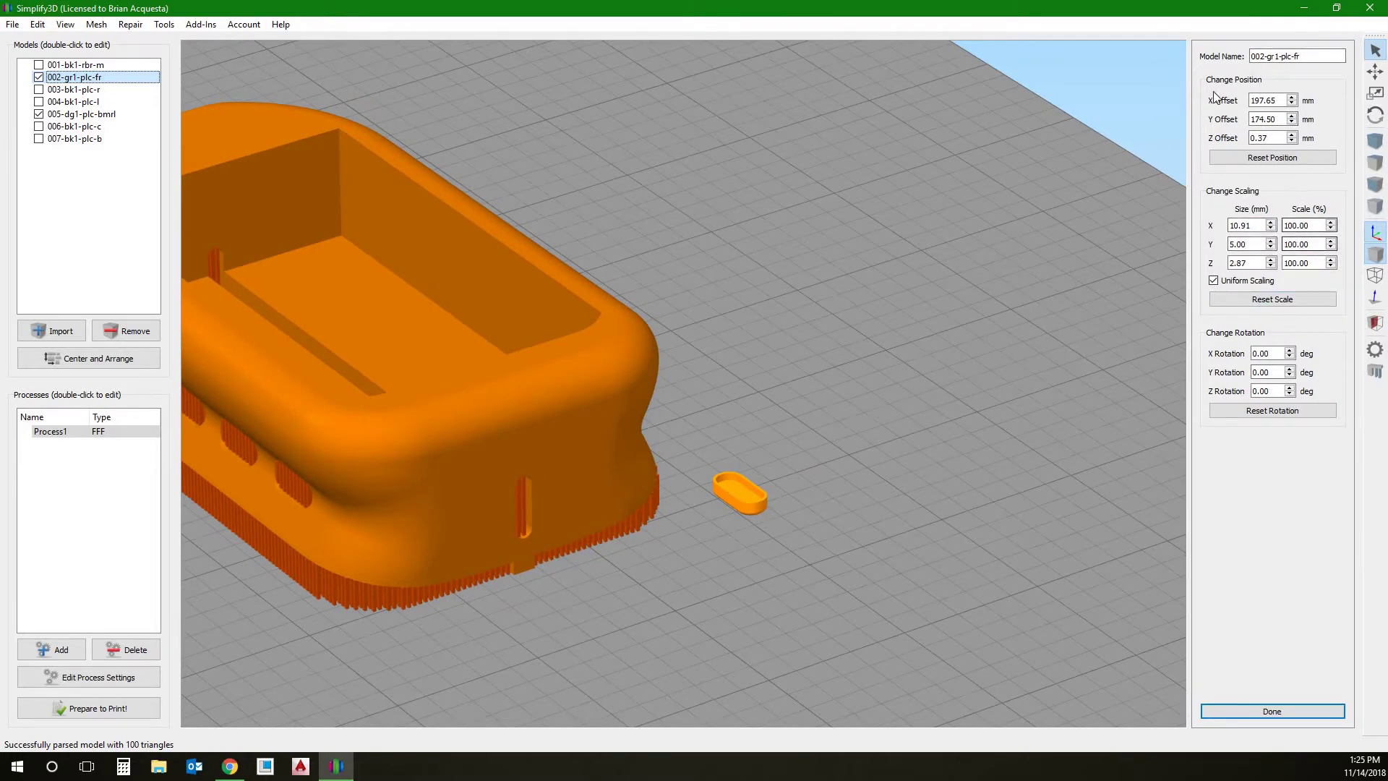
left_click(1292, 98)
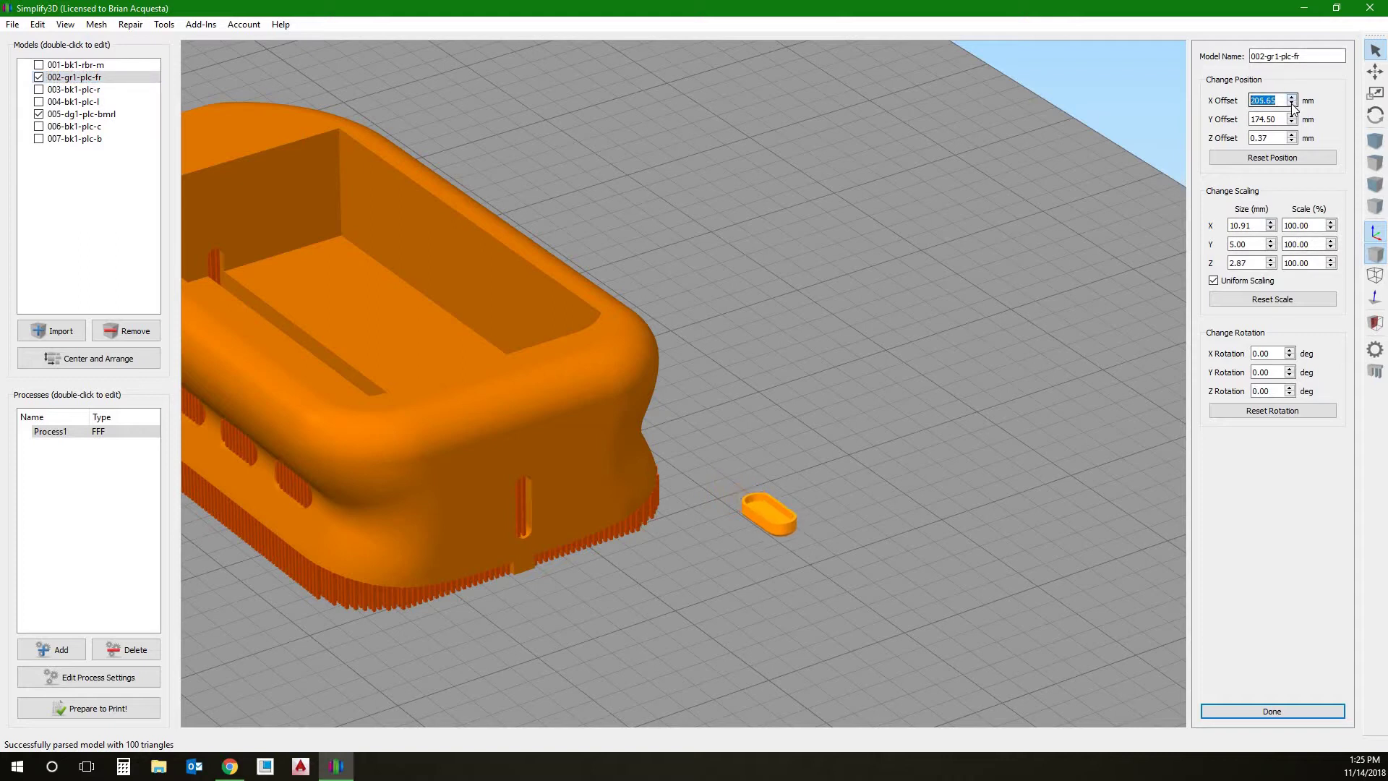
left_click(1292, 115)
left_click(1292, 115)
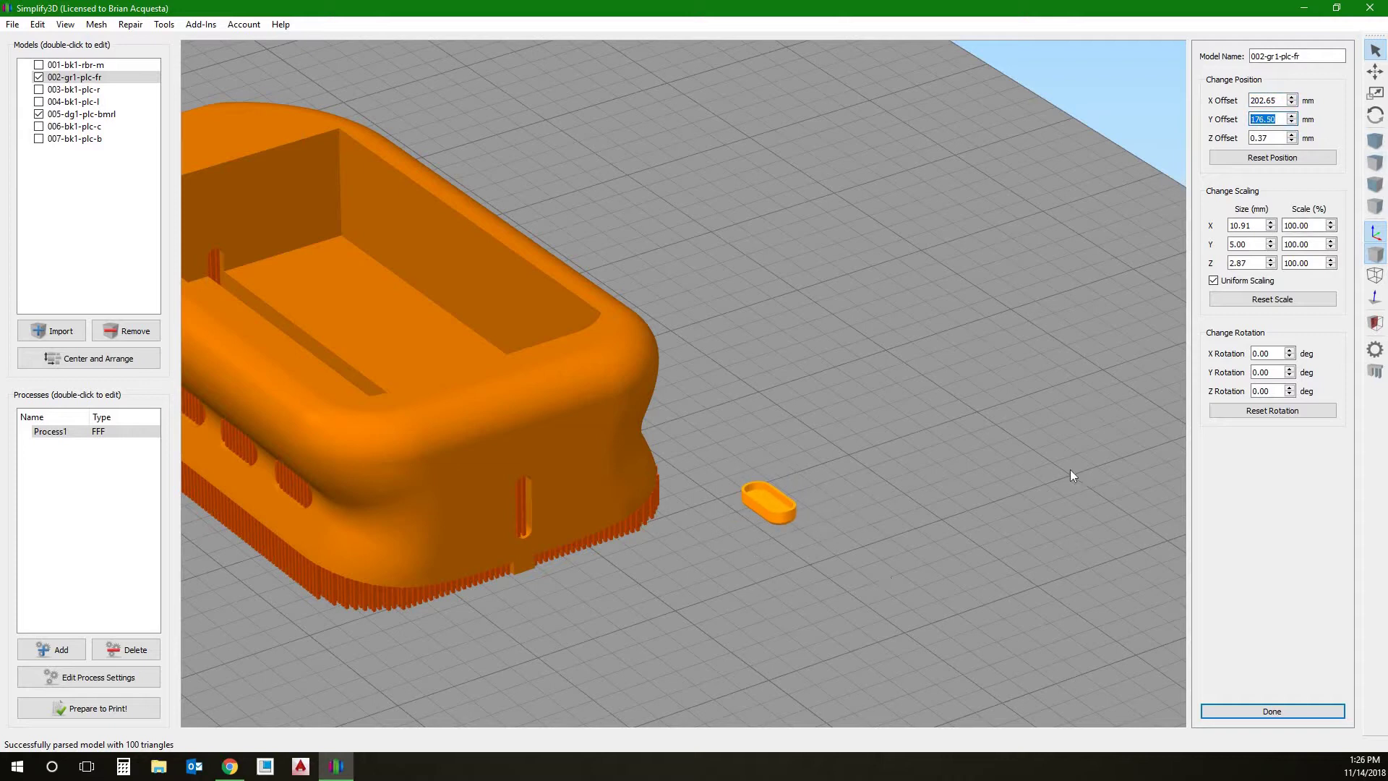
- Set the capsule's X rotation to 180°, then centre and arrange the parts
left_click(1291, 349)
left_click(1292, 350)
left_click(1291, 350)
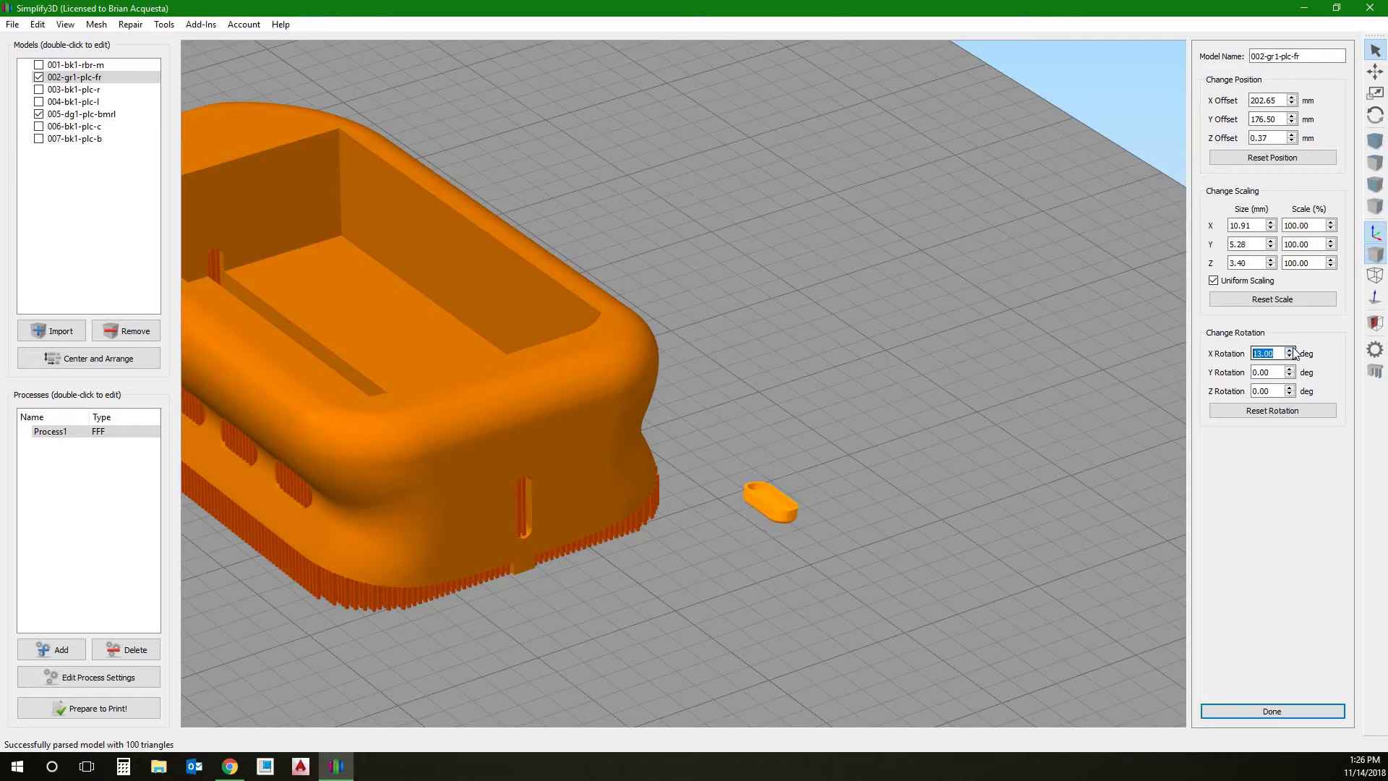
left_click(1291, 350)
left_click(1292, 349)
type("180")
key("Return")
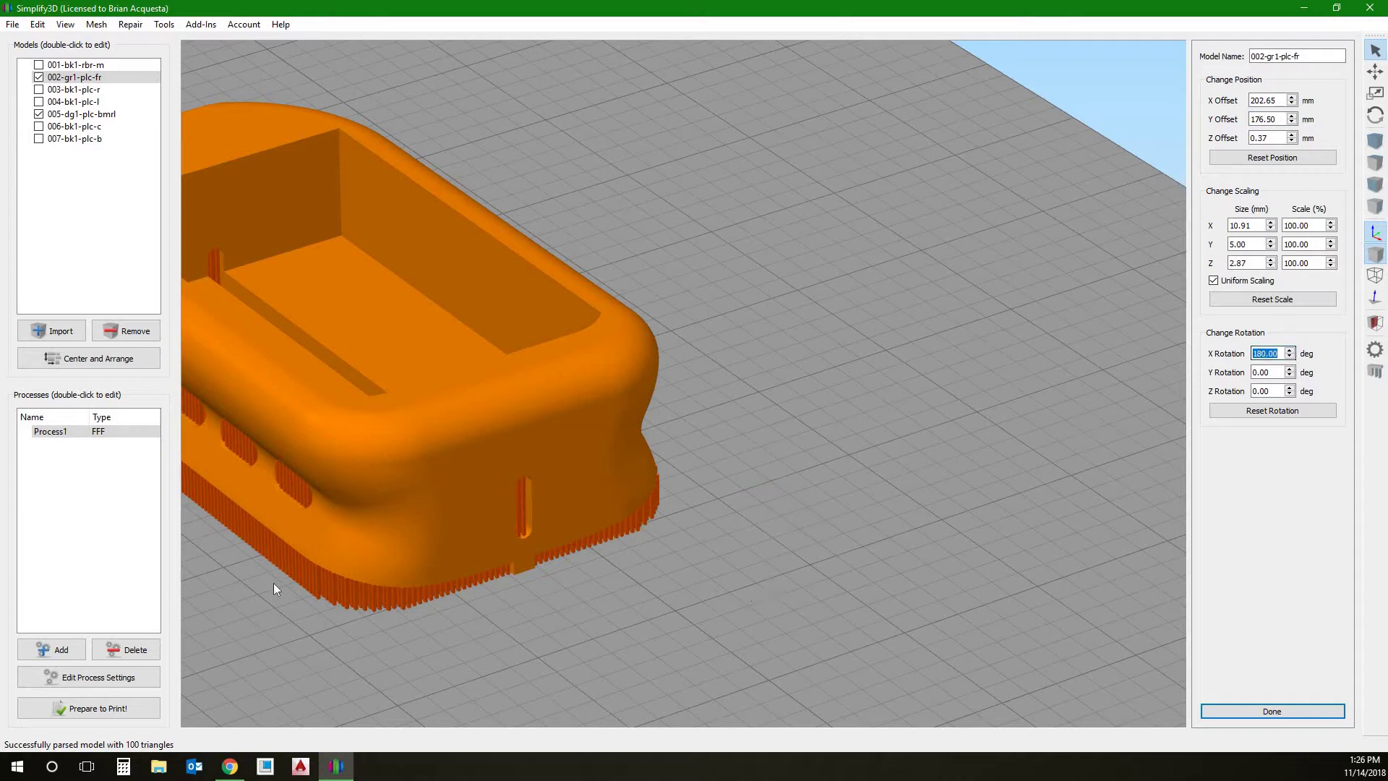
left_click(82, 361)
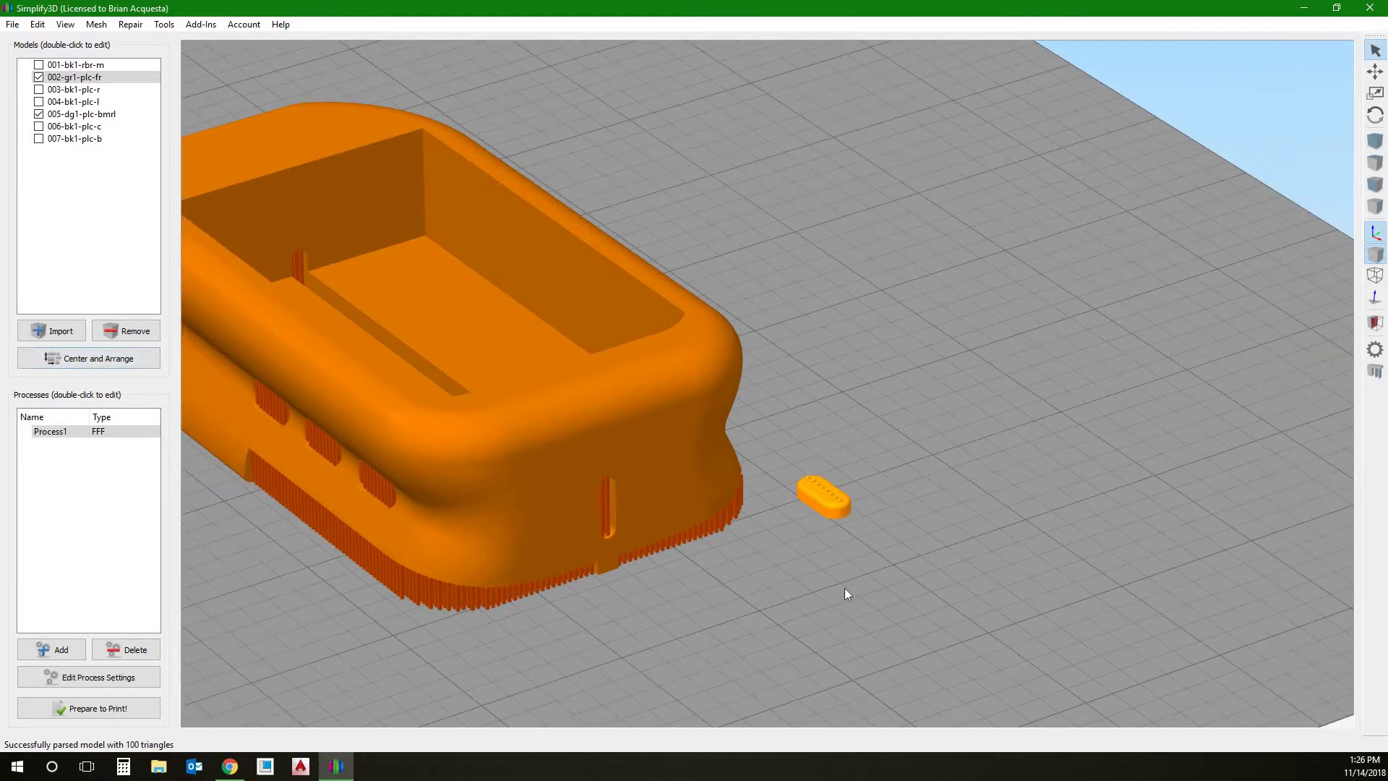
- Generate 1.00 mm resolution support pillars under the flipped capsule, viewed from below
scroll(845, 588, "up", 2)
scroll(901, 578, "up", 2)
left_click_drag(812, 568, 730, 359)
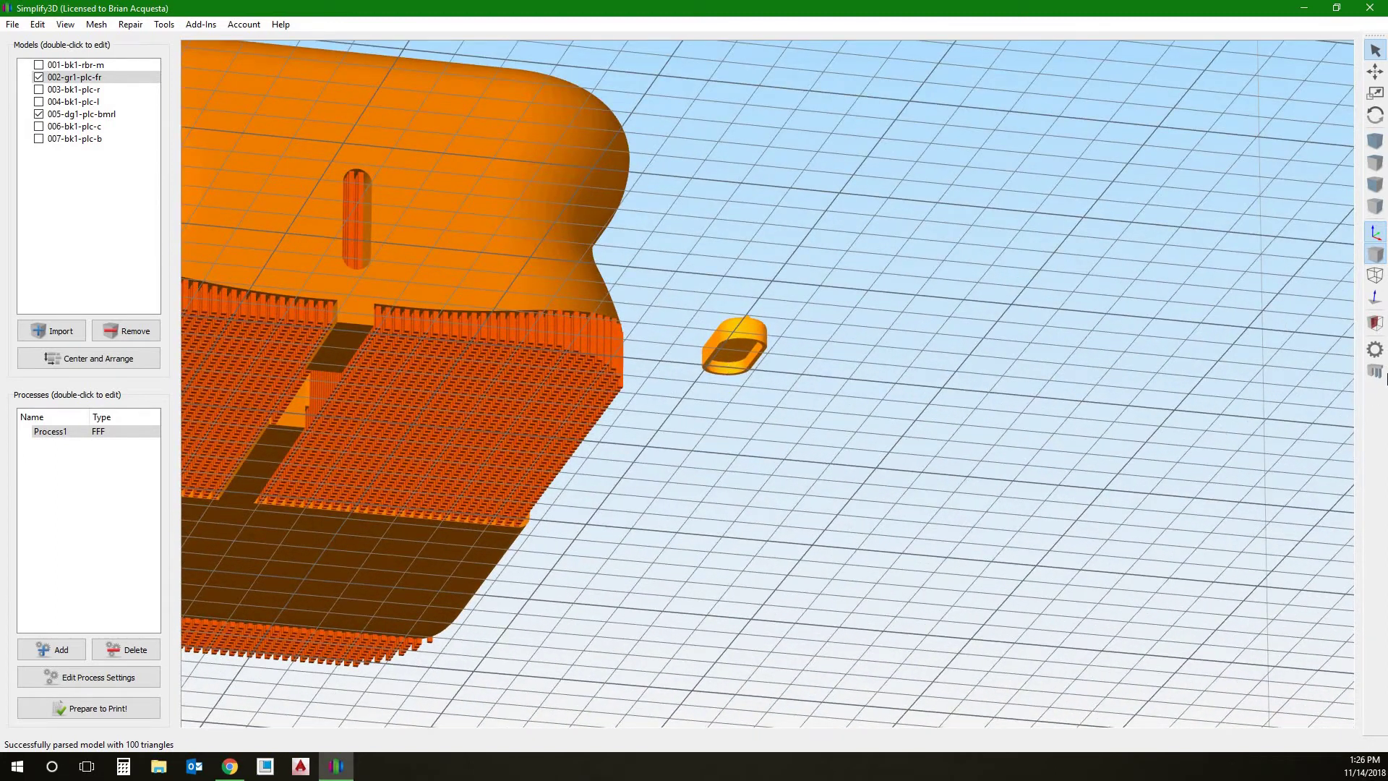
left_click(1375, 371)
left_click(462, 313)
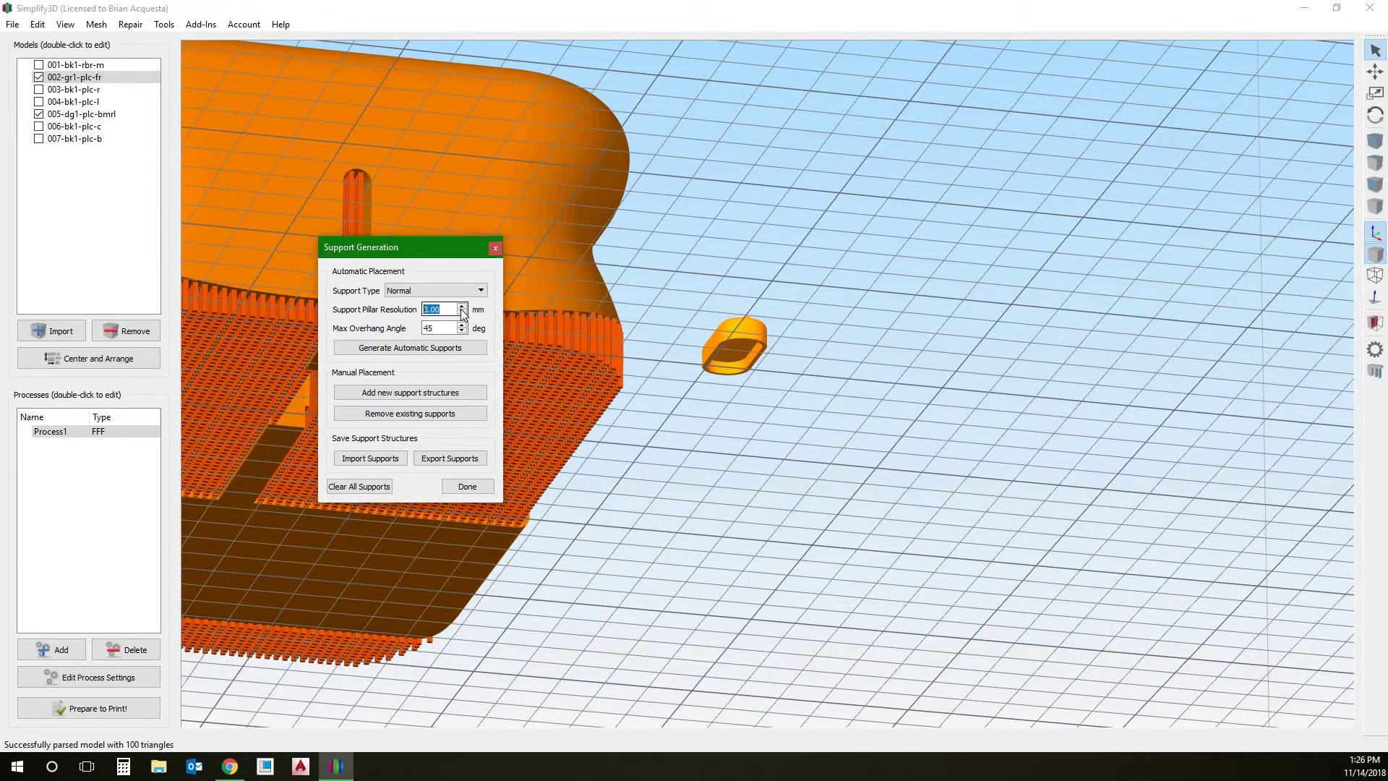
left_click(410, 347)
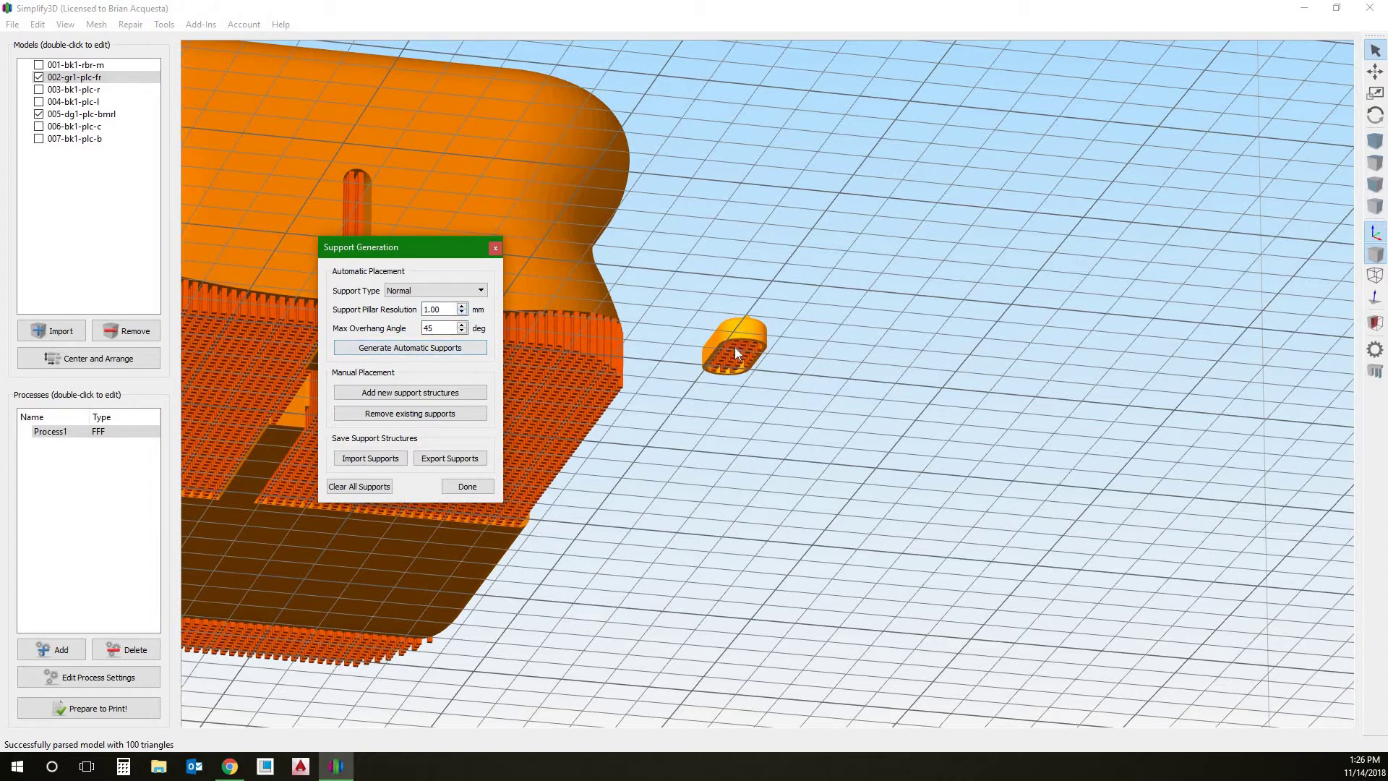
left_click(495, 249)
- Reopen Support Generation to edit the pillar resolution value again
scroll(730, 420, "up", 5)
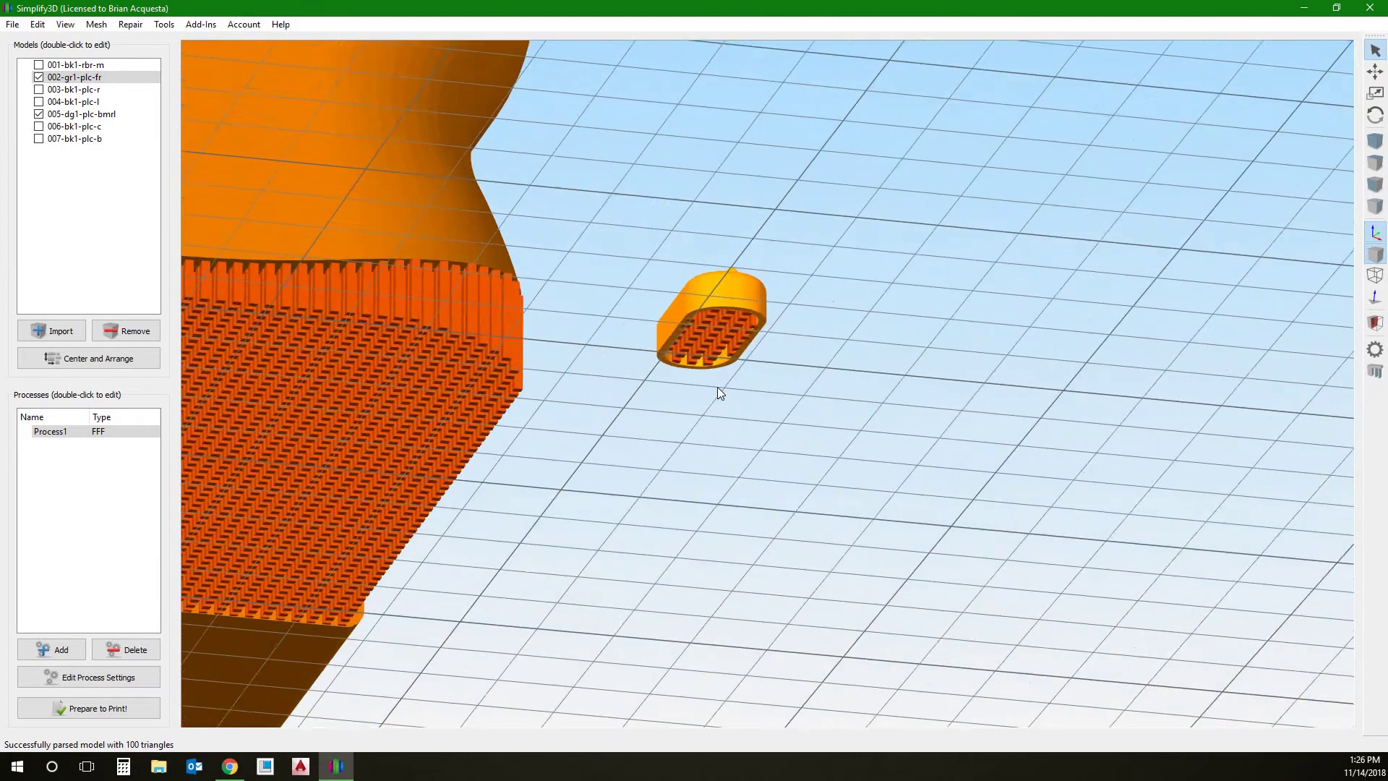
left_click(1376, 371)
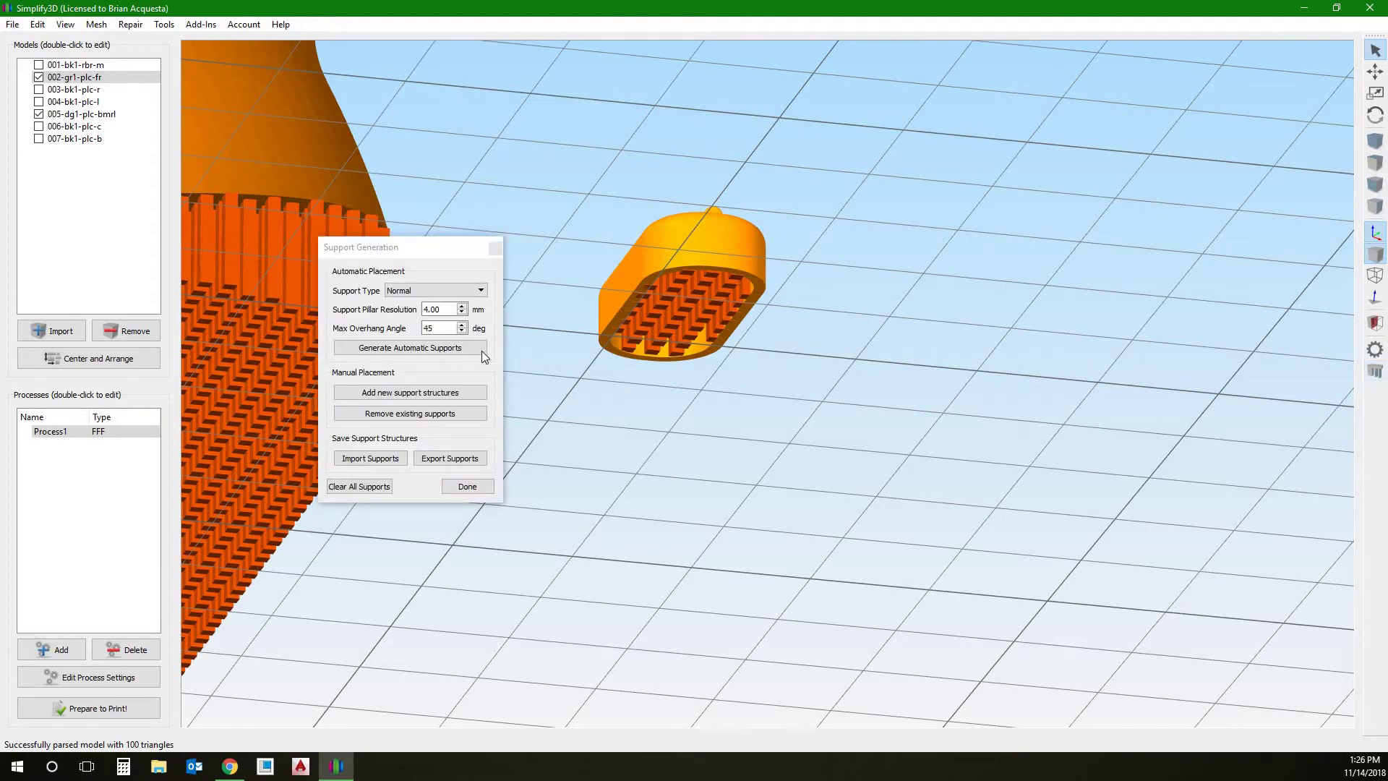
left_click(453, 308)
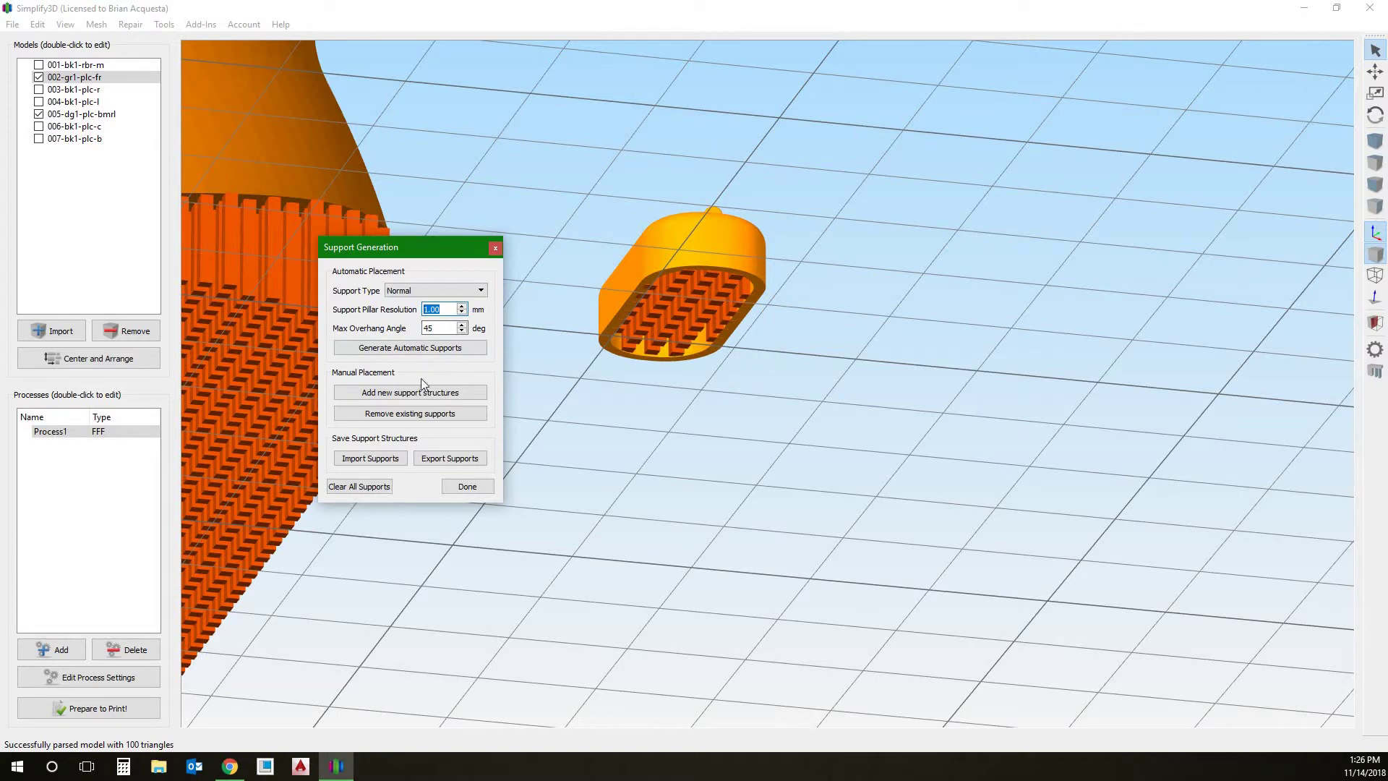
- Close support generation and reset the capsule's Y and Z rotation to 0.00
left_click(467, 486)
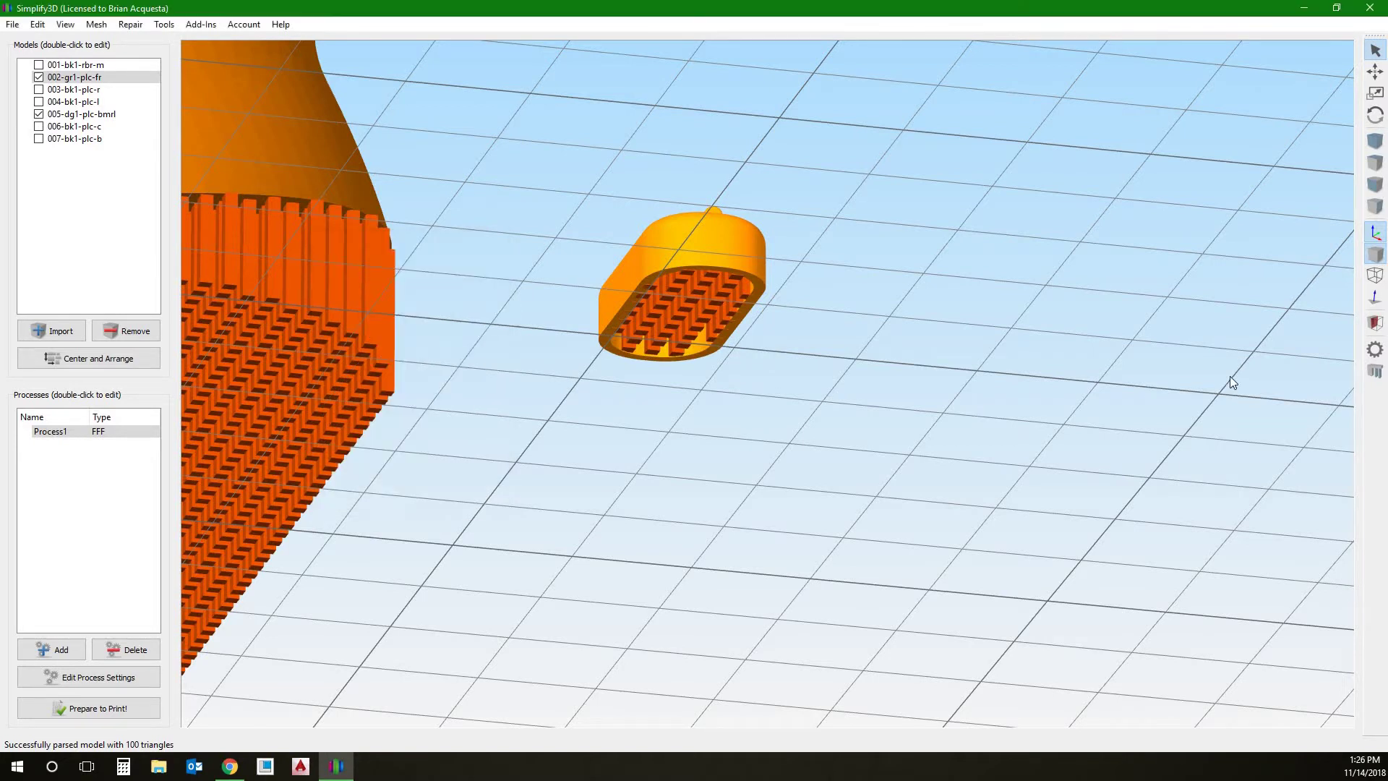
double_click(753, 267)
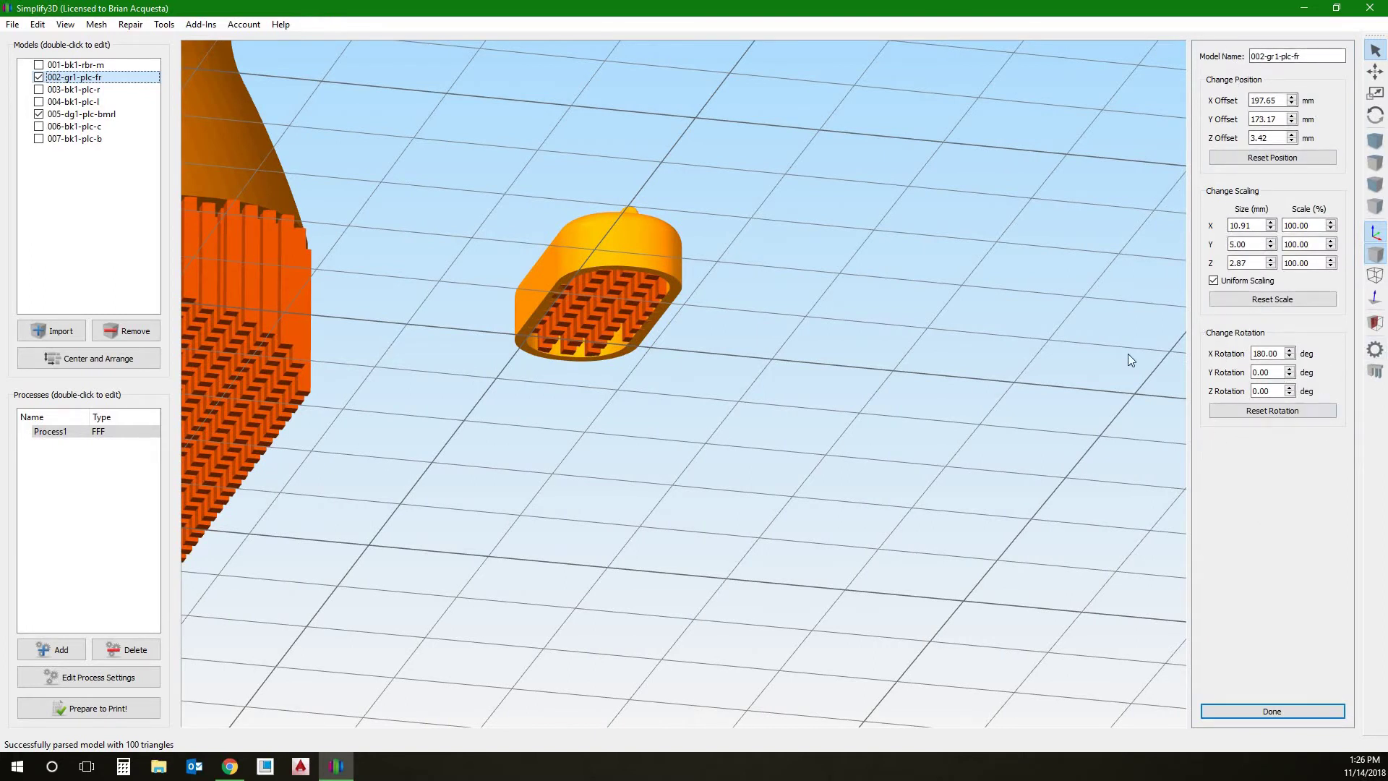
left_click(1290, 368)
left_click(1290, 375)
left_click(1290, 387)
left_click(1290, 387)
left_click(1290, 387)
left_click(1289, 387)
left_click(1290, 387)
left_click(1290, 387)
left_click(1290, 386)
left_click(1290, 386)
left_click(1290, 386)
left_click(1290, 387)
left_click(1290, 387)
left_click(1290, 387)
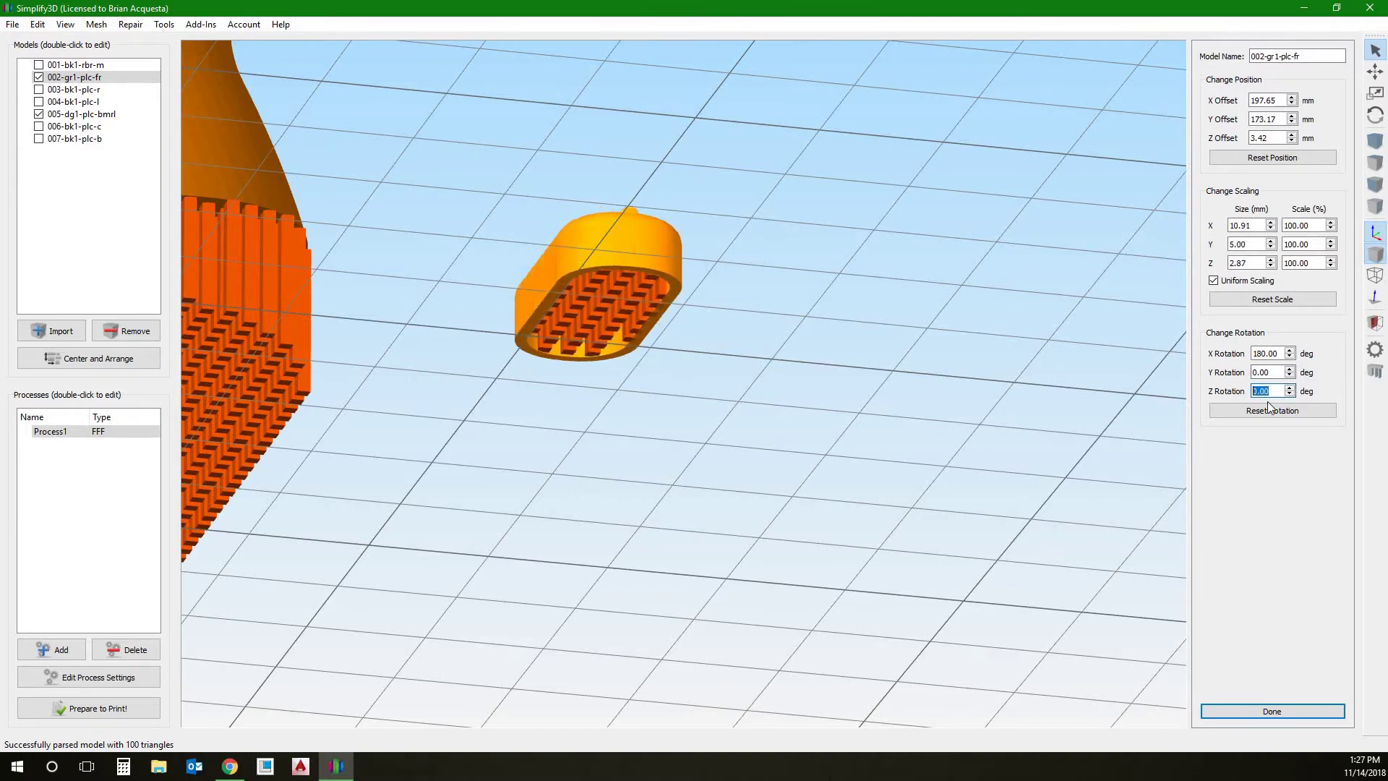
- Select the 005-dg1-plc-bmrl case, showing it at 110.67 × 64.00 × 31.72 mm
scroll(544, 358, "up", 3)
scroll(491, 340, "down", 8)
left_click(539, 223)
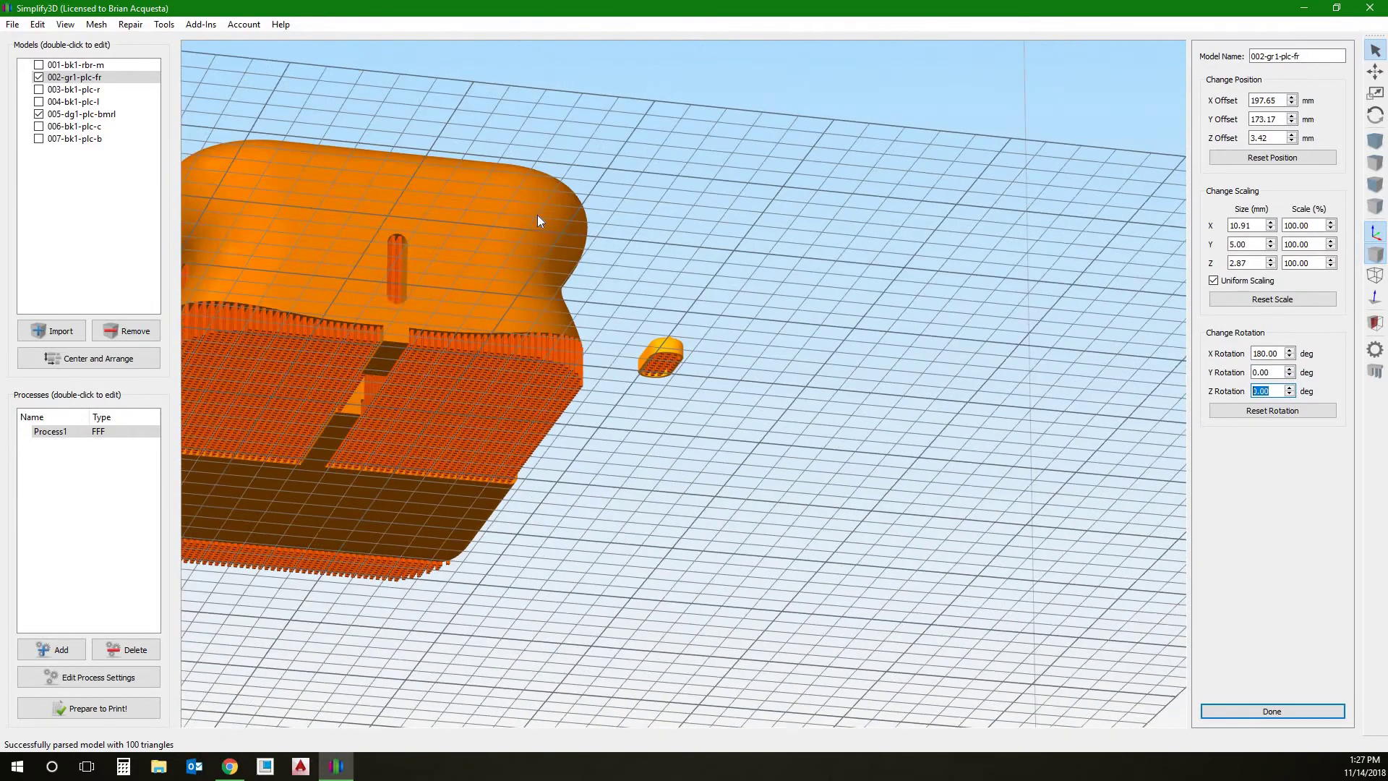
scroll(629, 434, "down", 10)
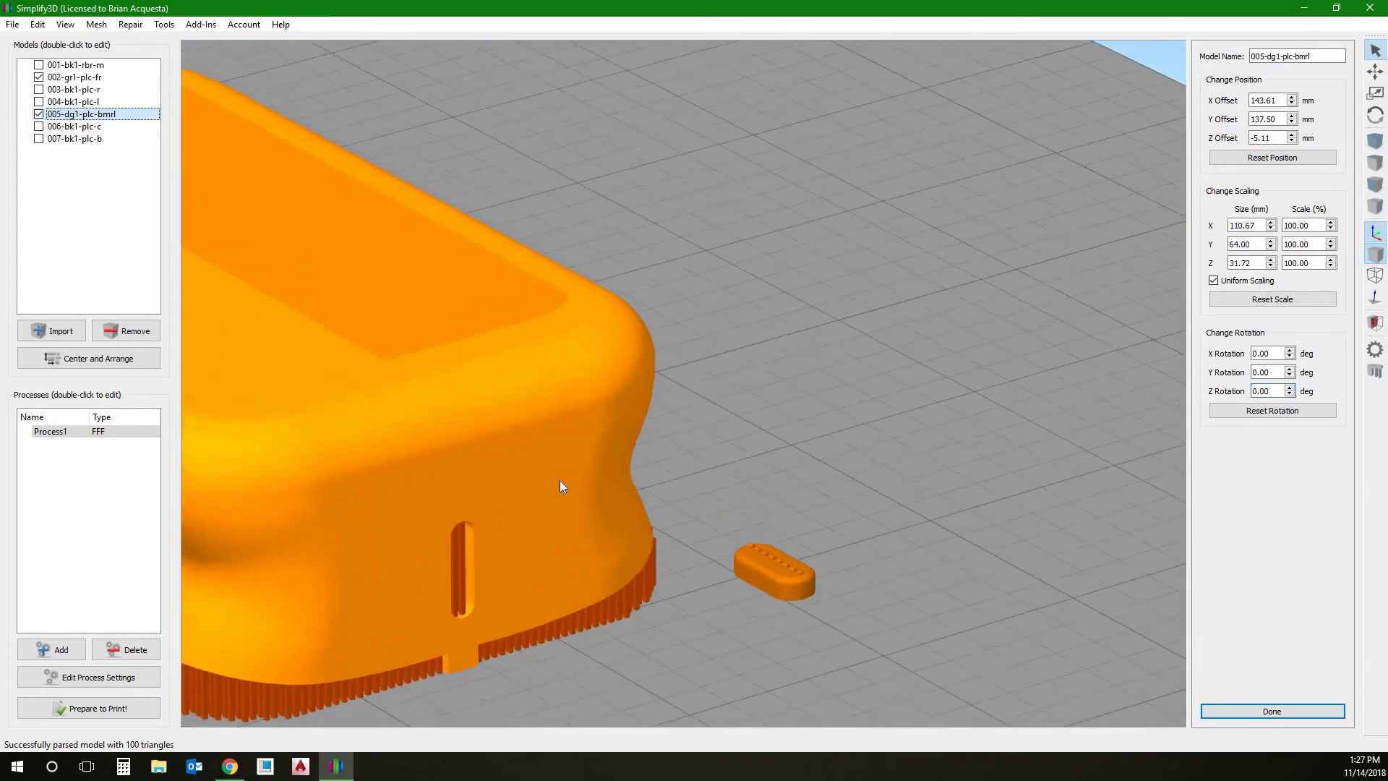
- Make all seven enclosure parts visible on the bed and finish placing the 004-bk1-plc-l panel
left_click(39, 138)
left_click(38, 126)
left_click(38, 101)
left_click(39, 89)
left_click(38, 65)
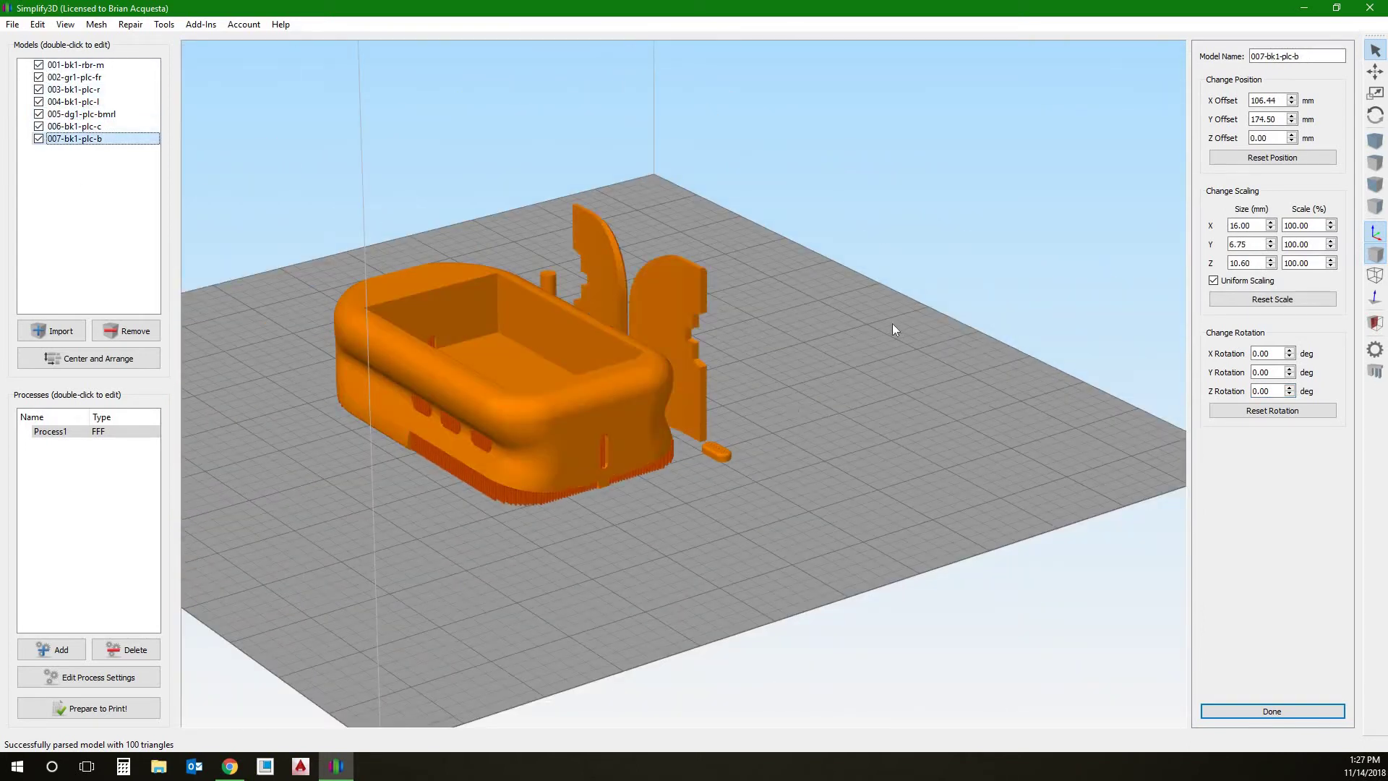
left_click_drag(869, 323, 527, 413)
left_click(527, 413)
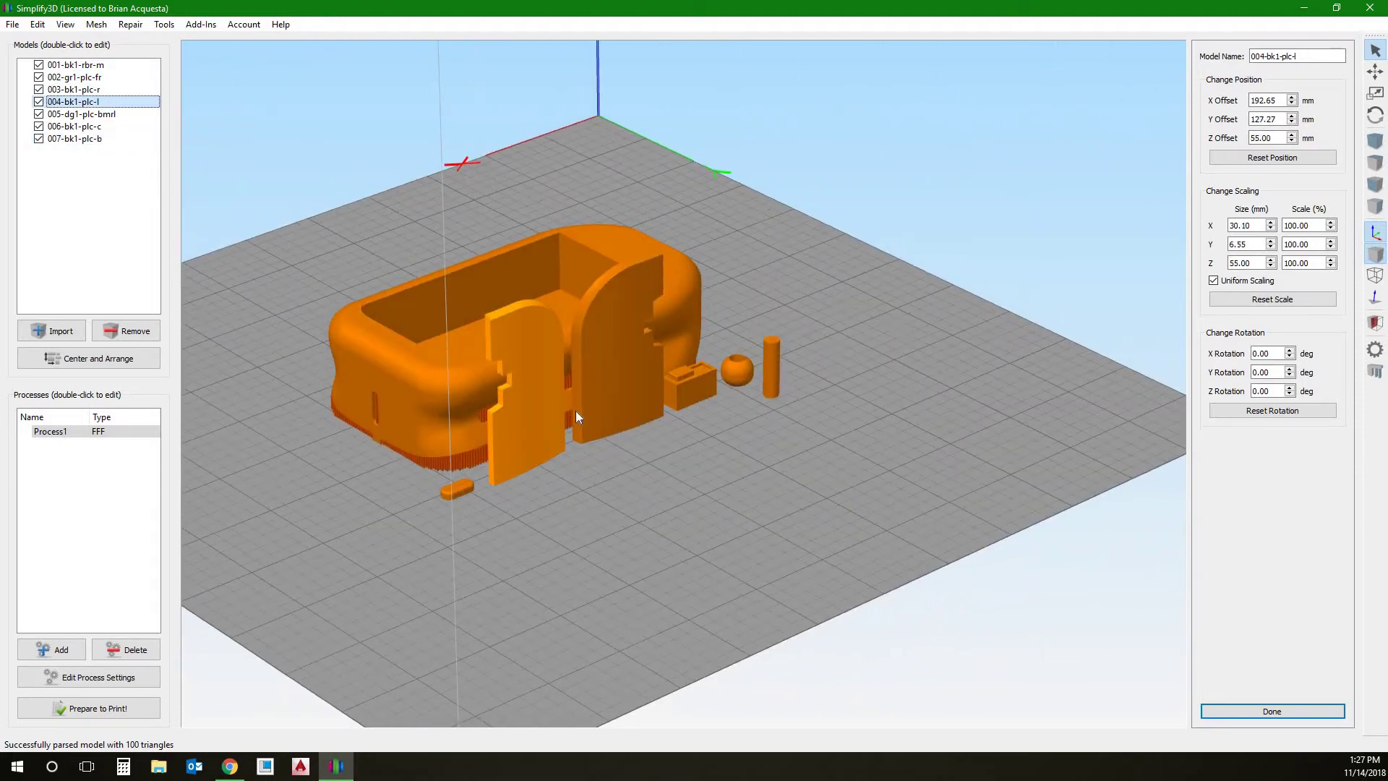
left_click(1291, 712)
- Generate automatic supports for the models at 1.00 mm pillar resolution
left_click(1375, 349)
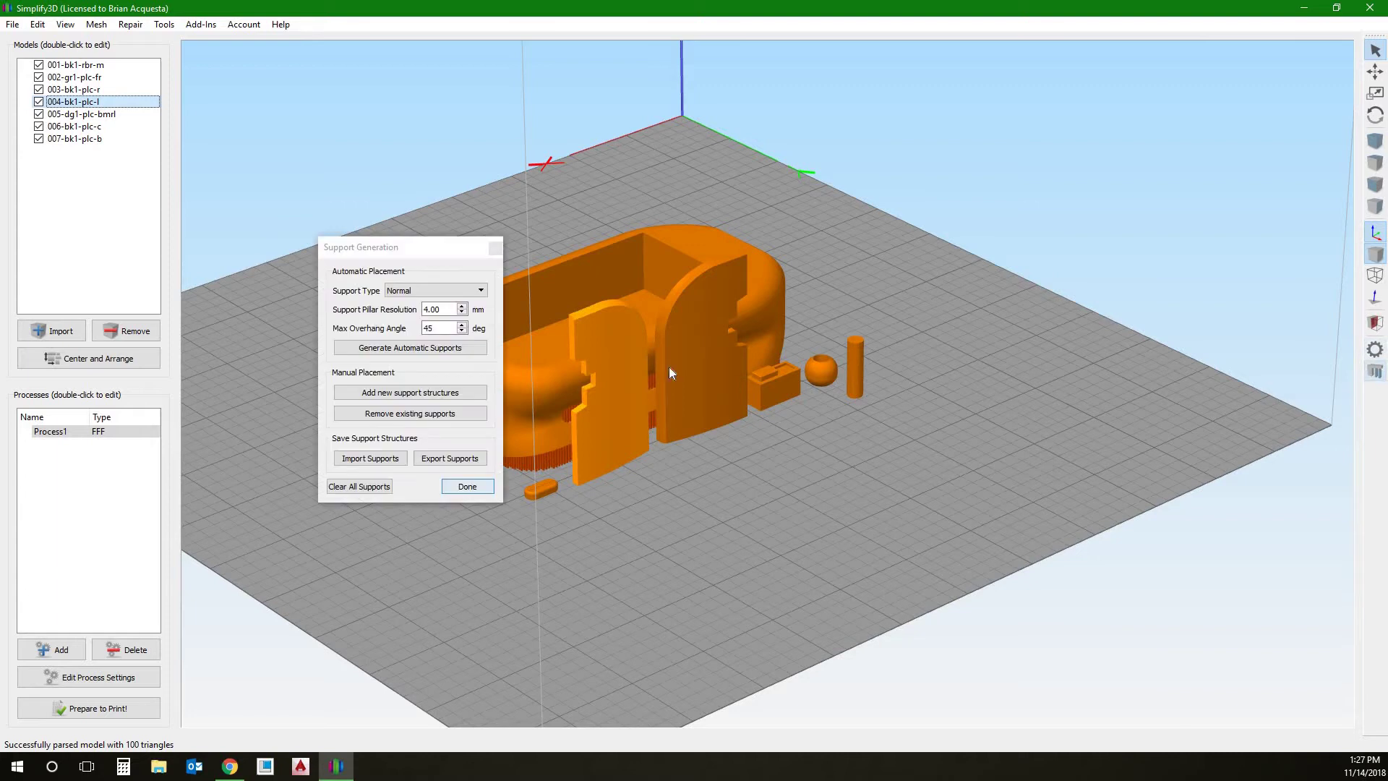
left_click(461, 313)
left_click(462, 313)
left_click(462, 313)
left_click(425, 348)
left_click_drag(433, 247, 350, 118)
- Add support pillars to the arch-shaped side panel and inspect supports from behind and below
left_click(731, 419)
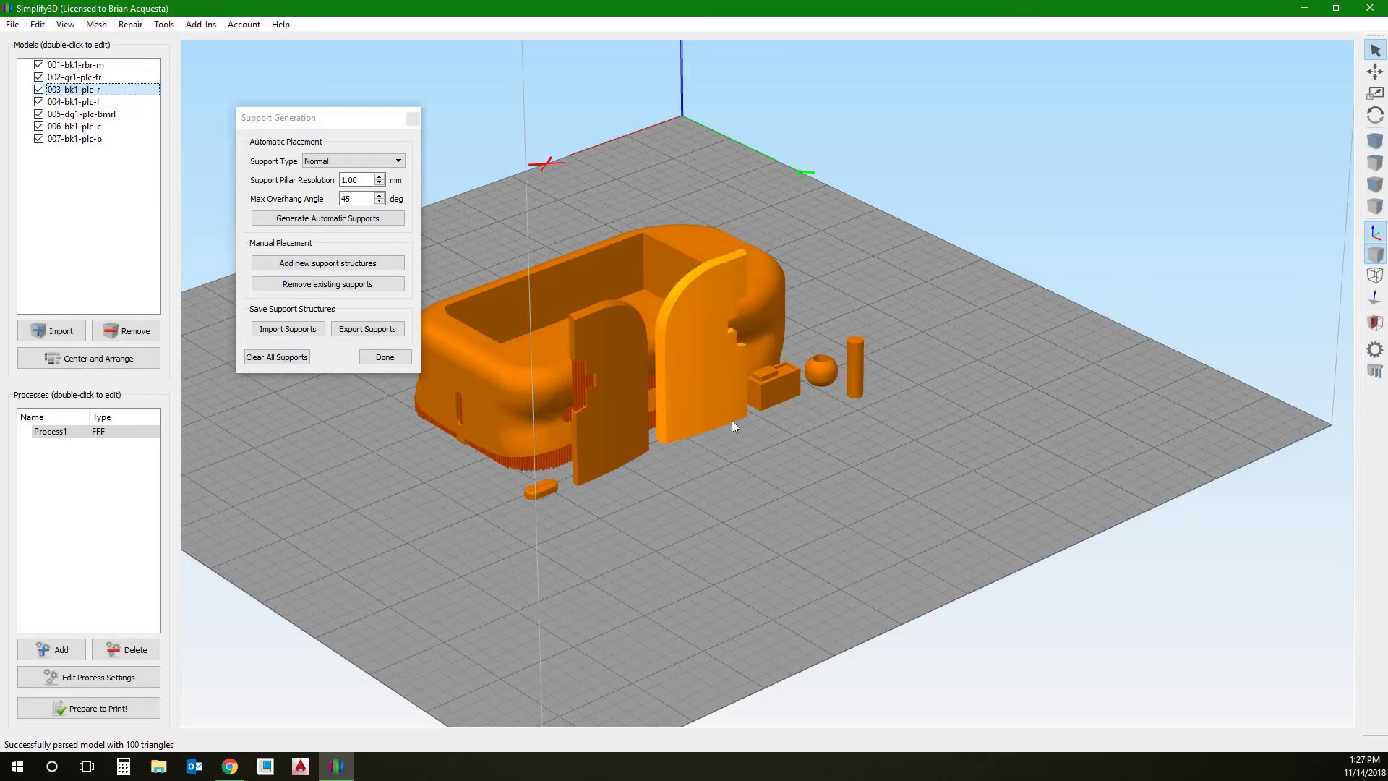
left_click(827, 375)
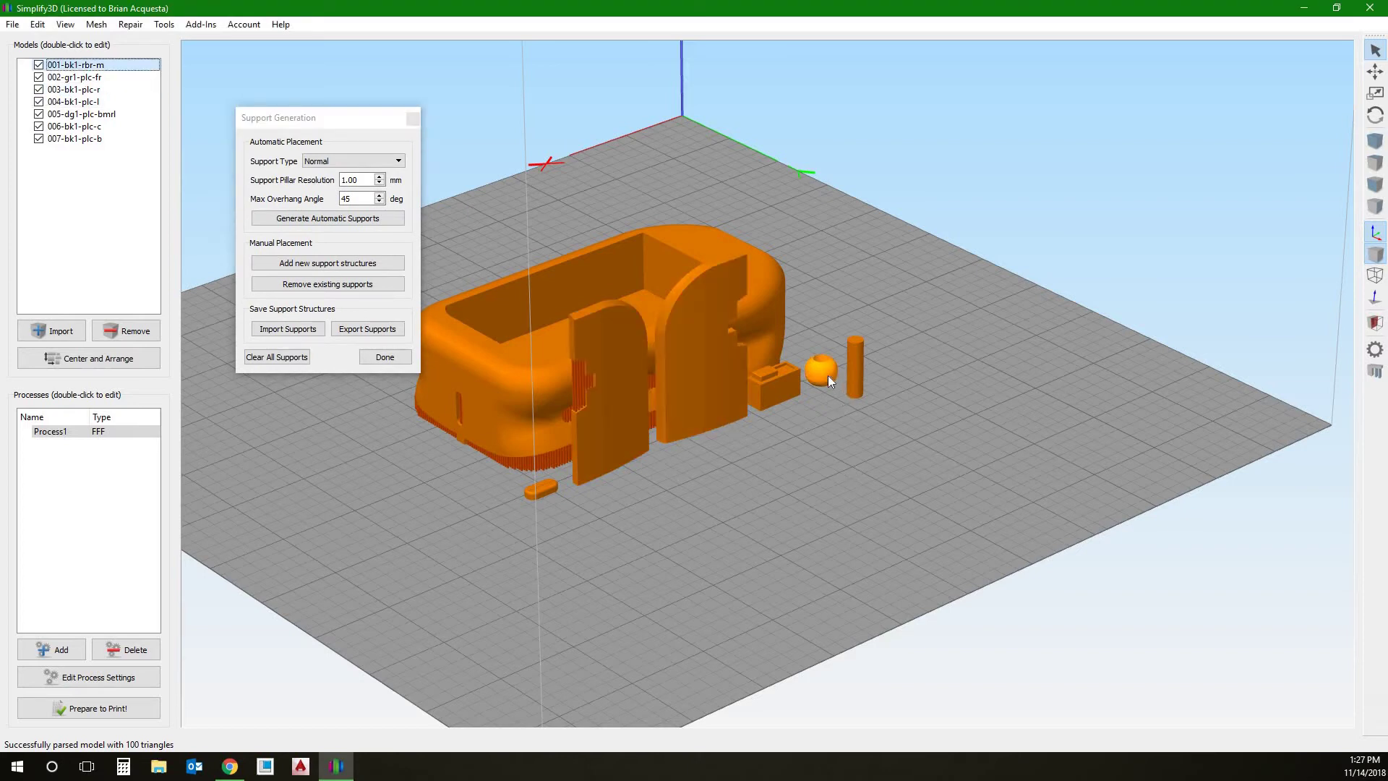
left_click(722, 418)
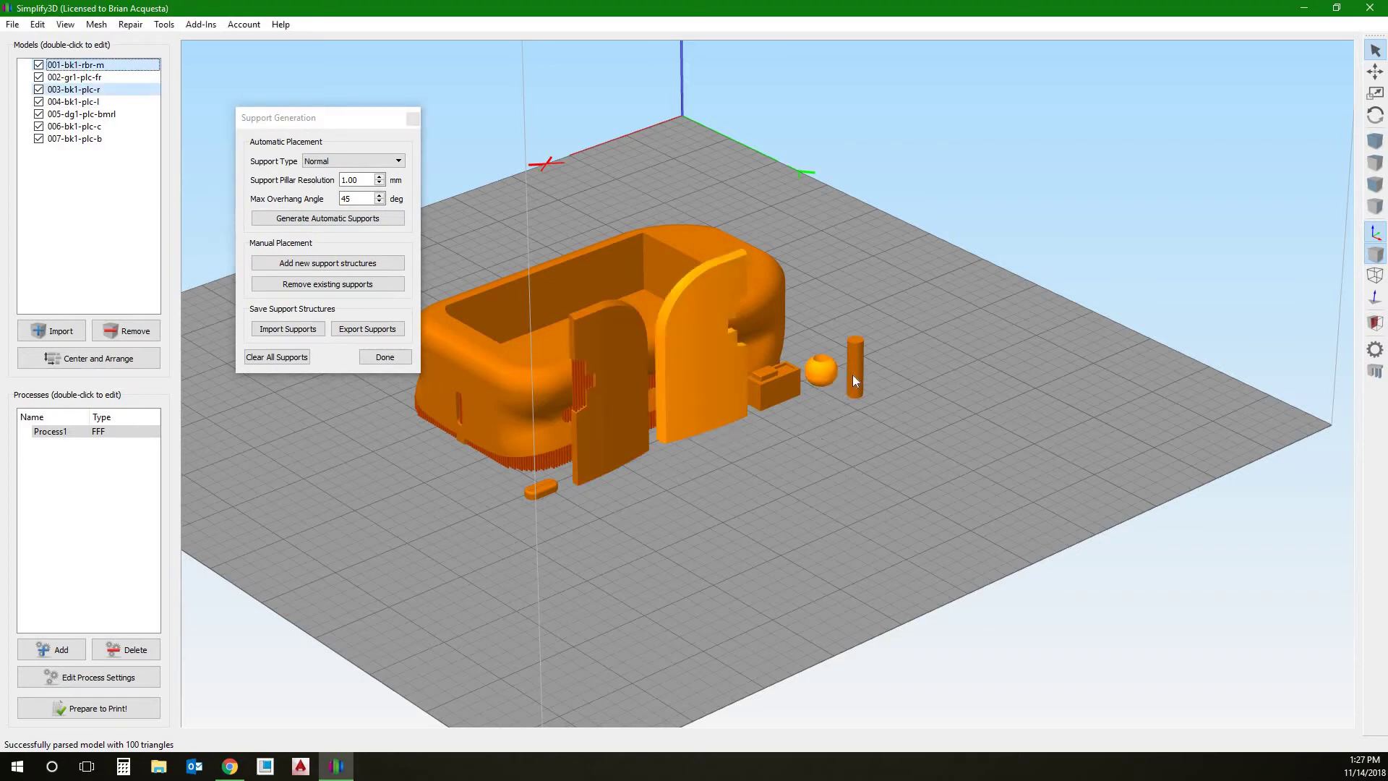
left_click(366, 218)
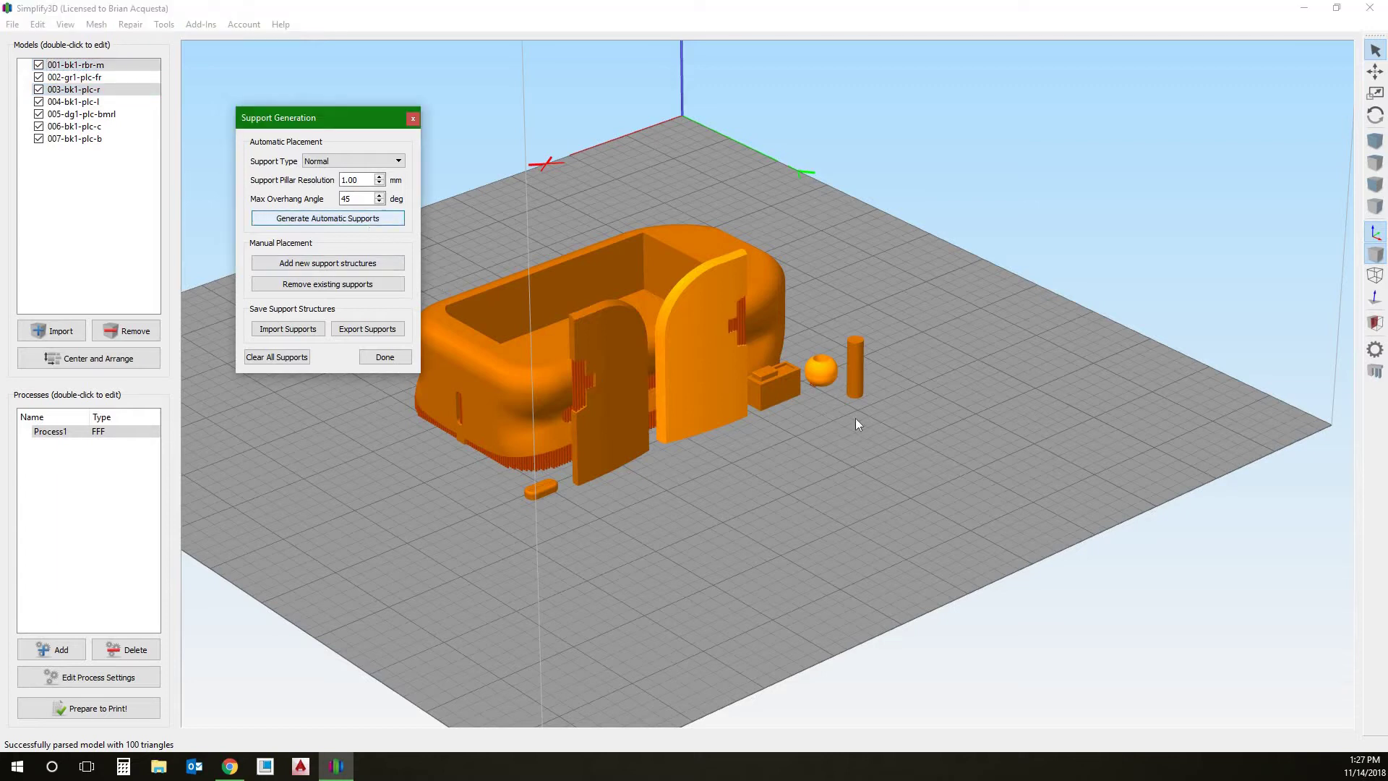
left_click_drag(786, 439, 450, 428)
left_click_drag(511, 258, 552, 405)
- Slice the parts with support generation enabled and play the layer-by-layer build animation
left_click(386, 359)
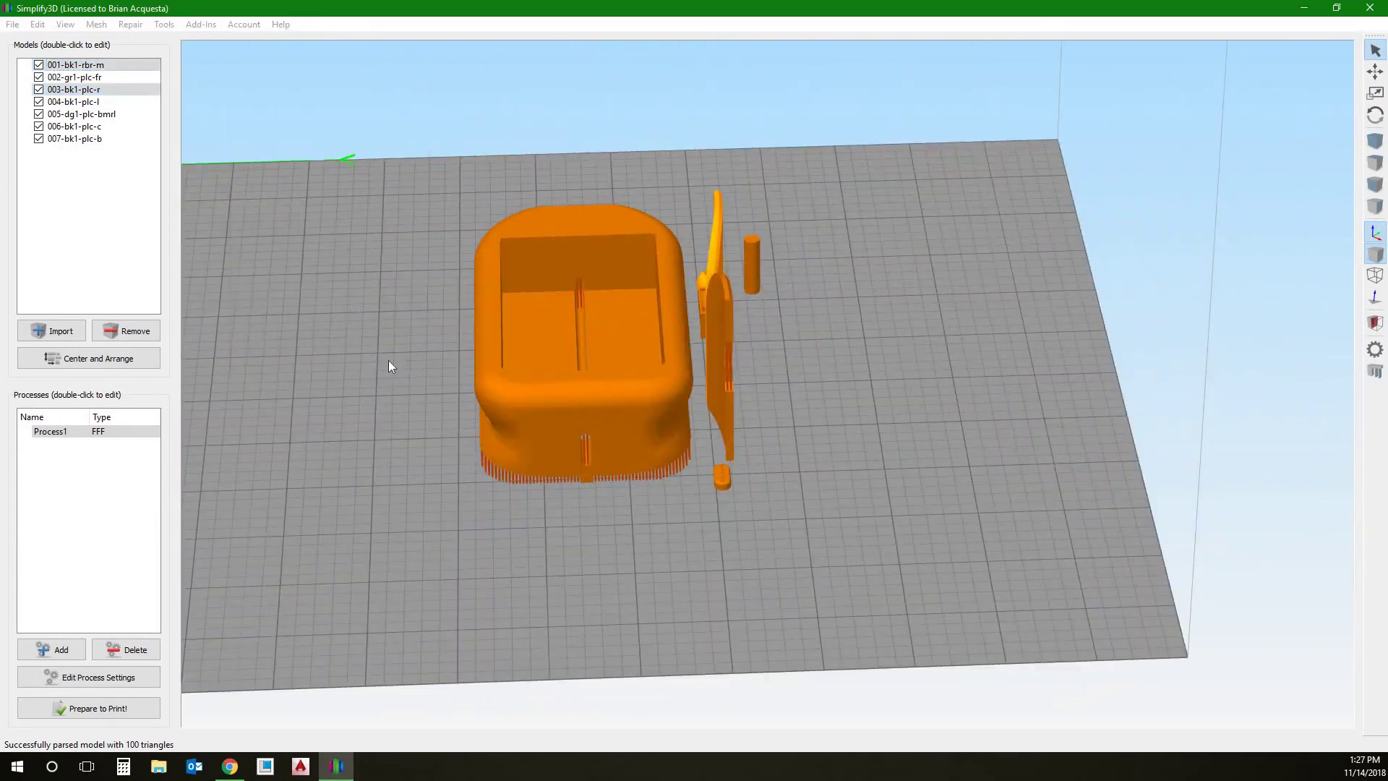
left_click(107, 709)
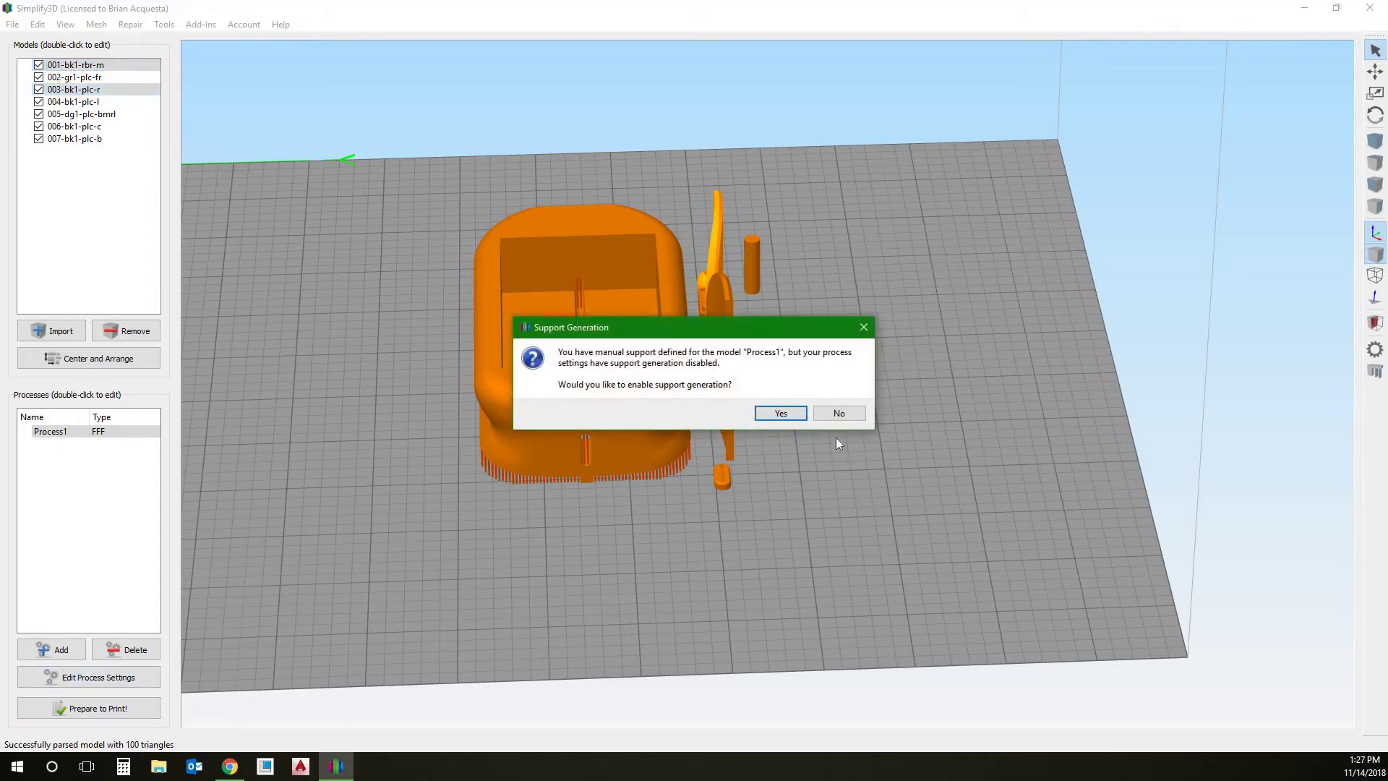
left_click(780, 413)
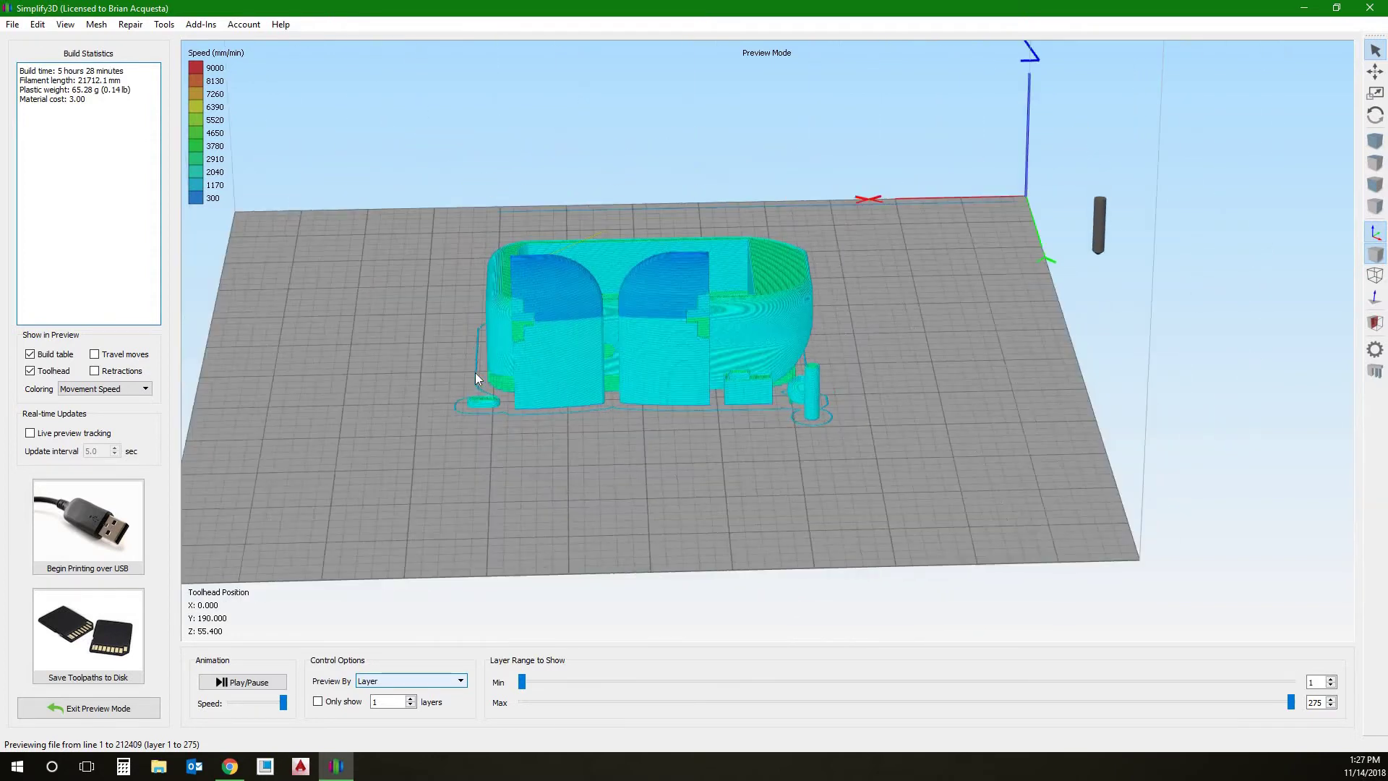
left_click_drag(991, 357, 385, 462)
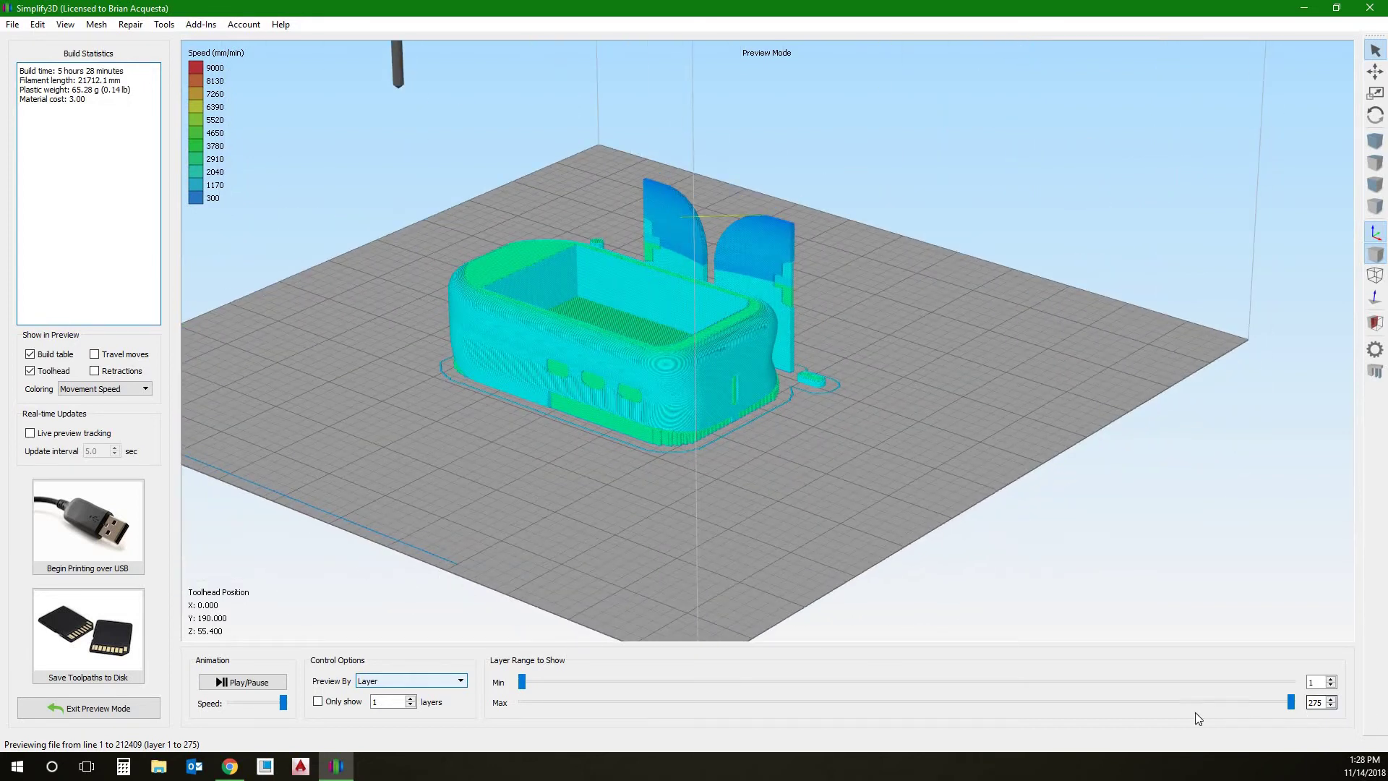
left_click(246, 681)
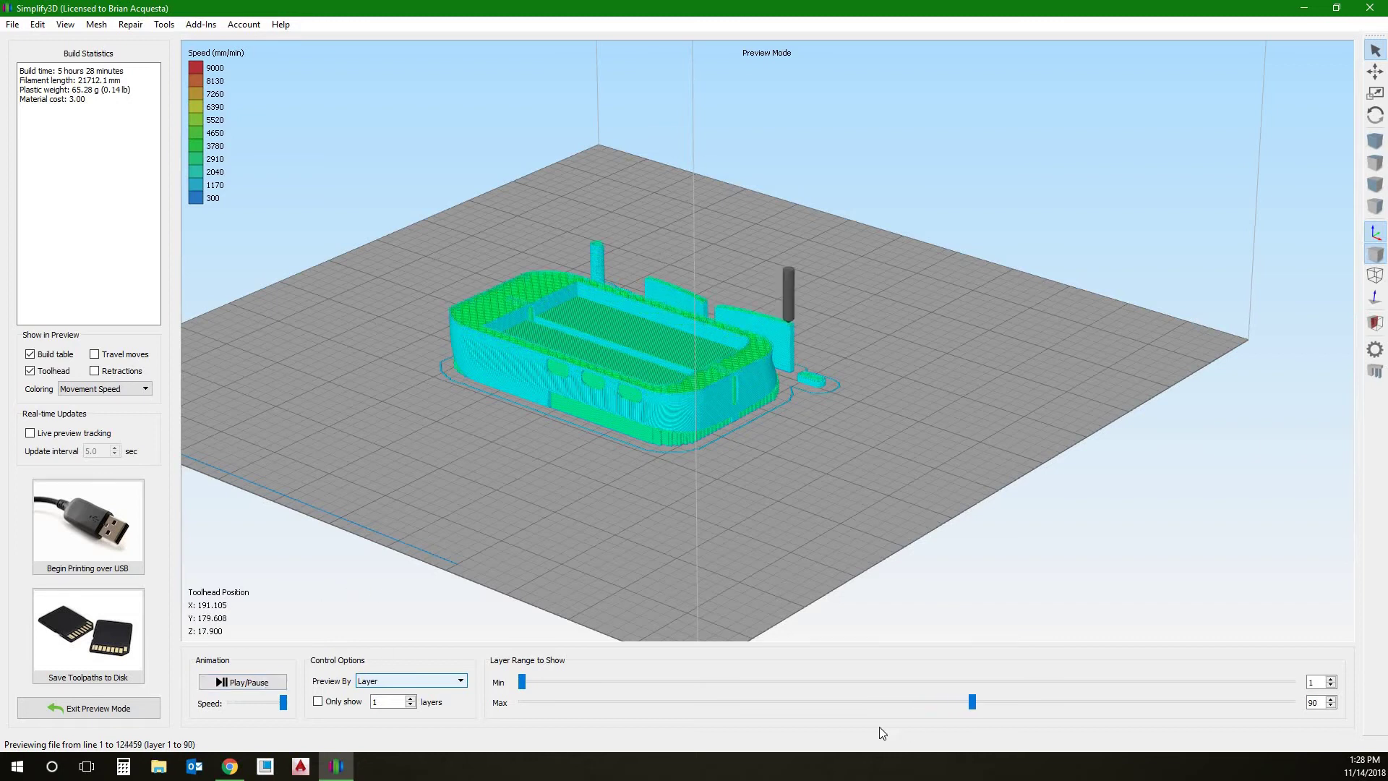
- Inspect all 275 layers, trimming the preview by line before returning to preview by layer
left_click_drag(1219, 700, 1343, 703)
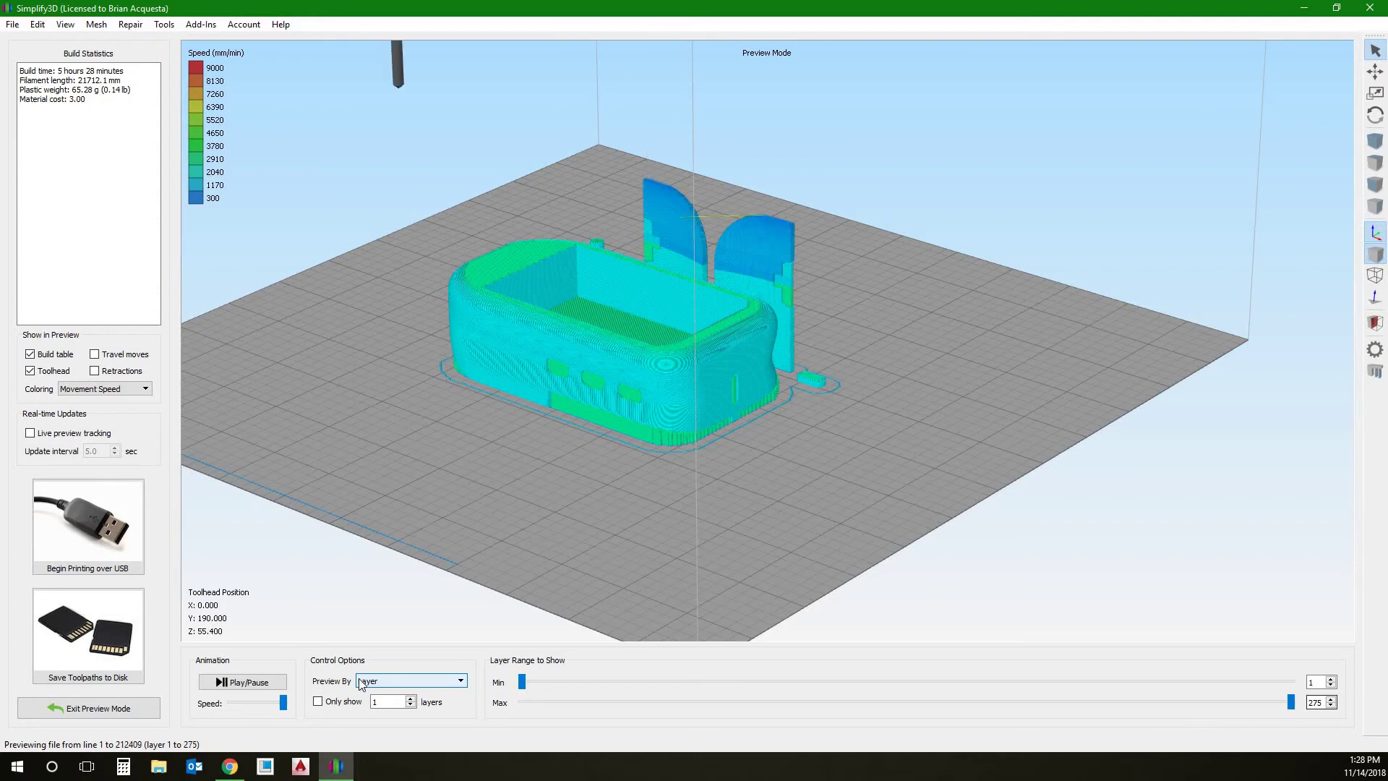
key("Down")
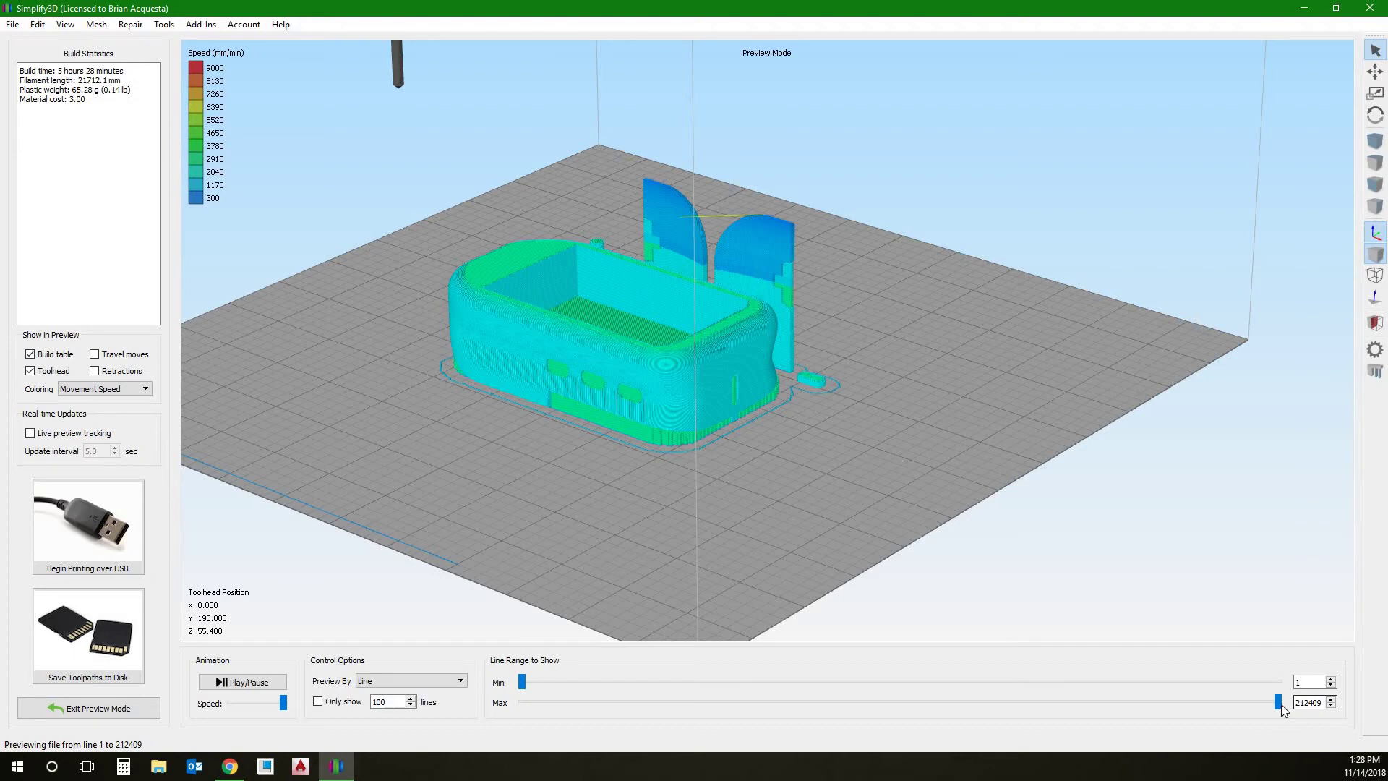
left_click_drag(1281, 710, 1239, 712)
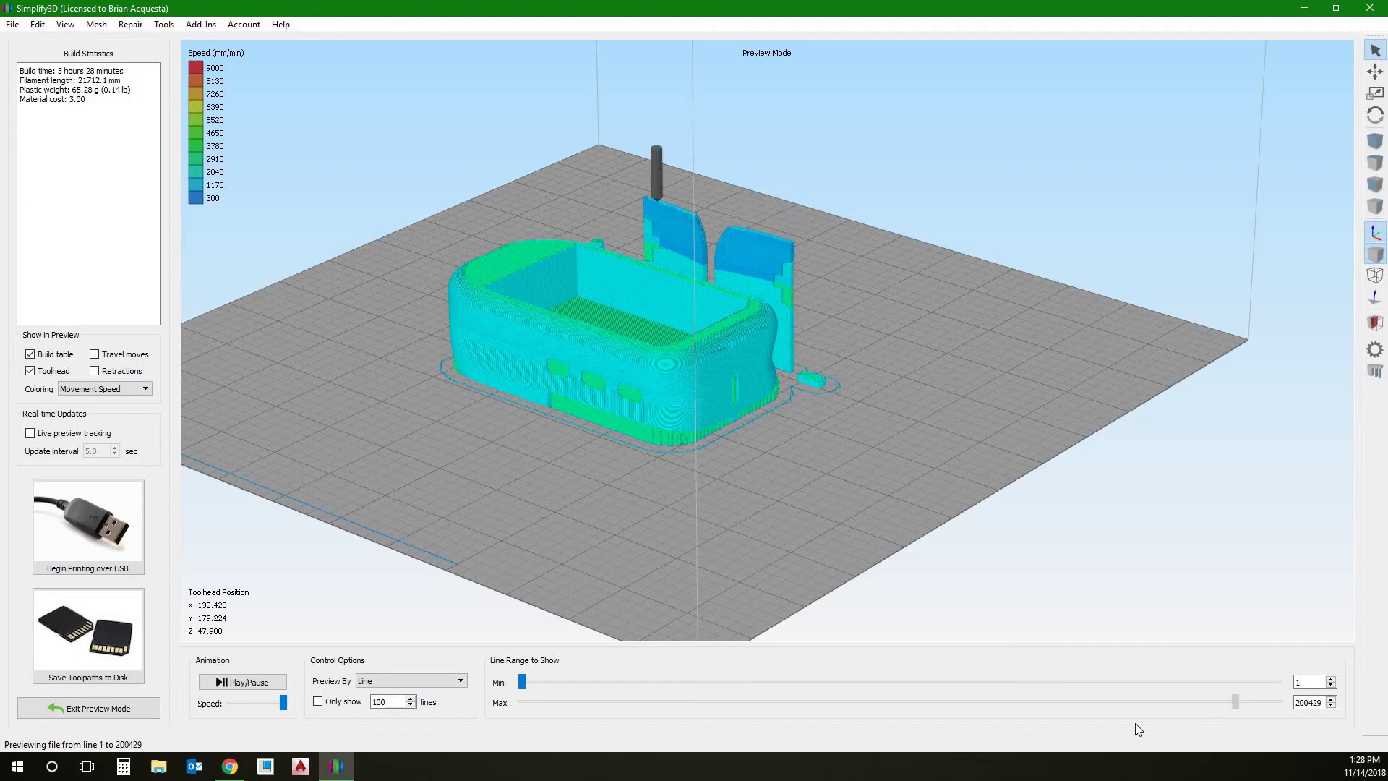
left_click_drag(1133, 723, 768, 729)
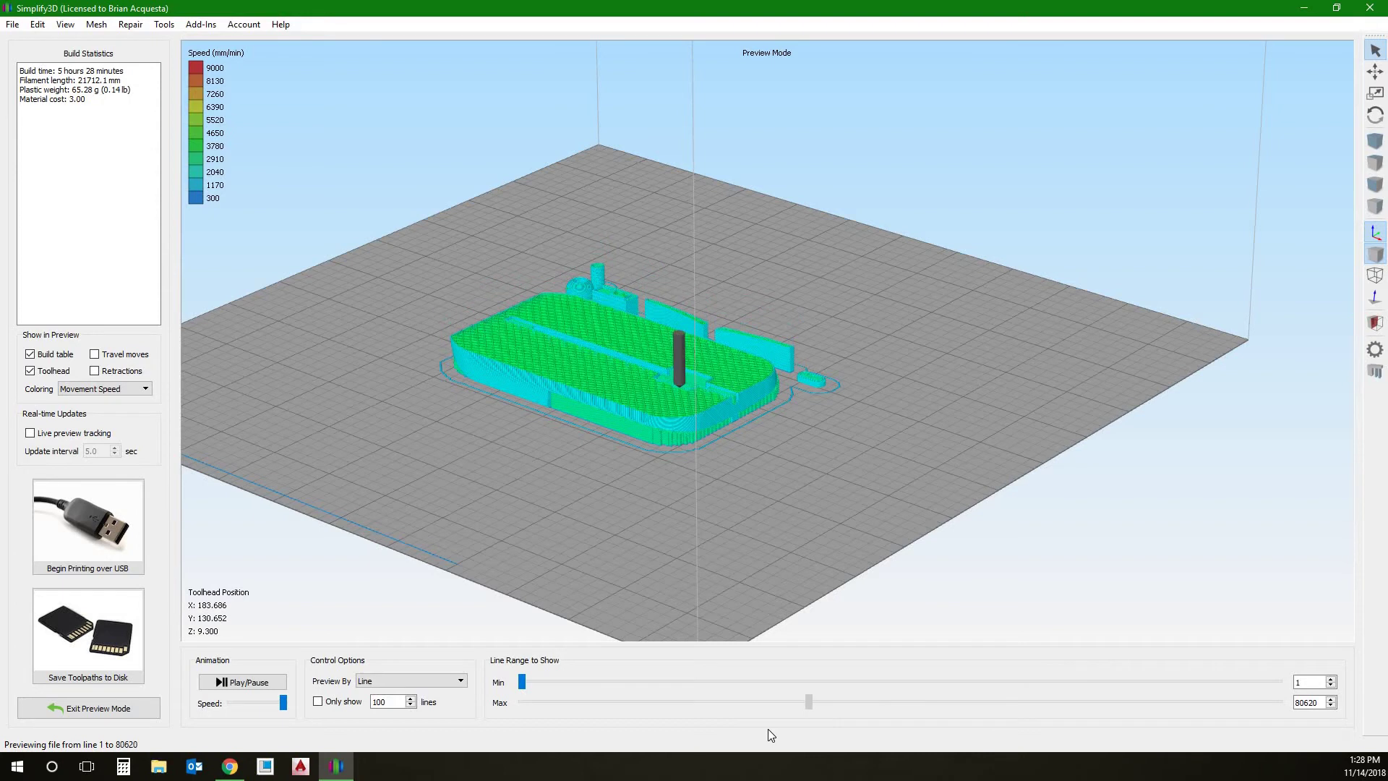
left_click(1280, 710)
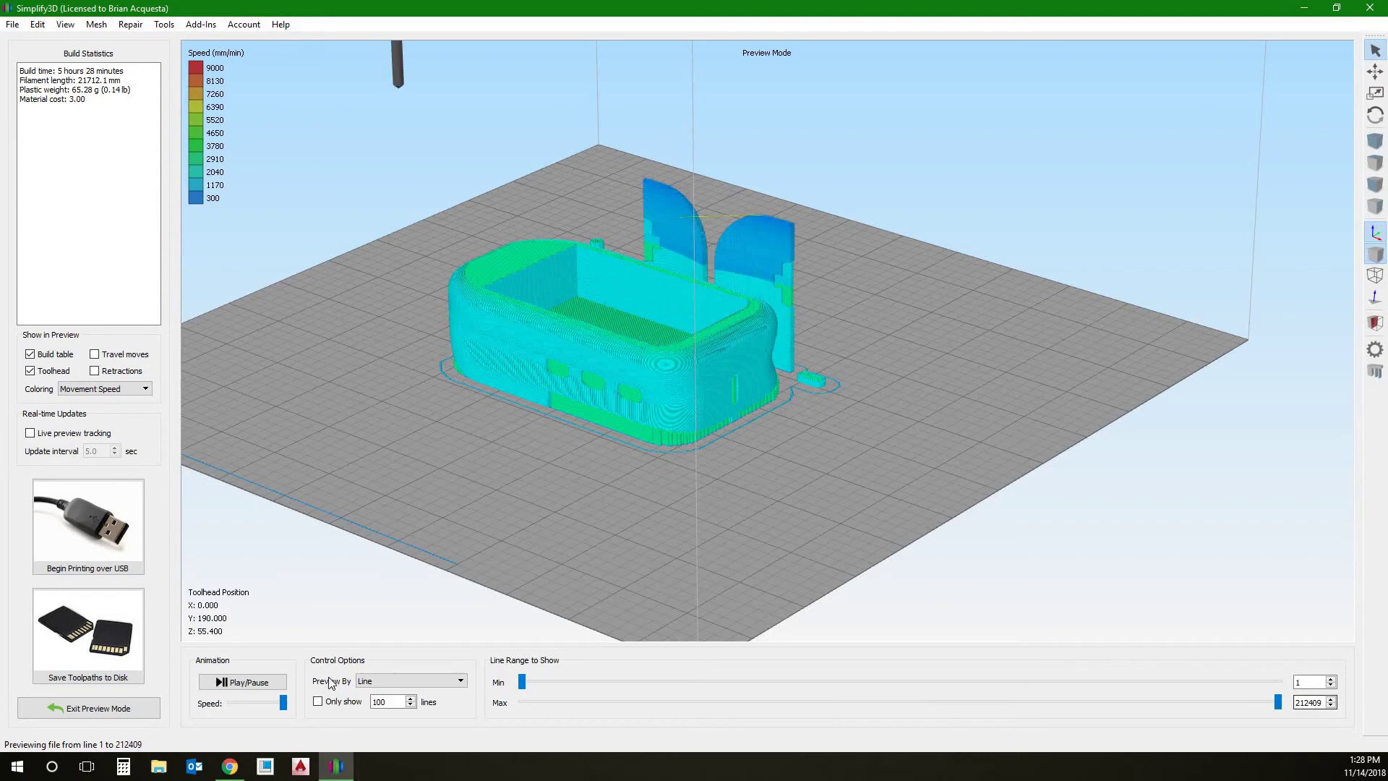
left_click(410, 681)
left_click(391, 693)
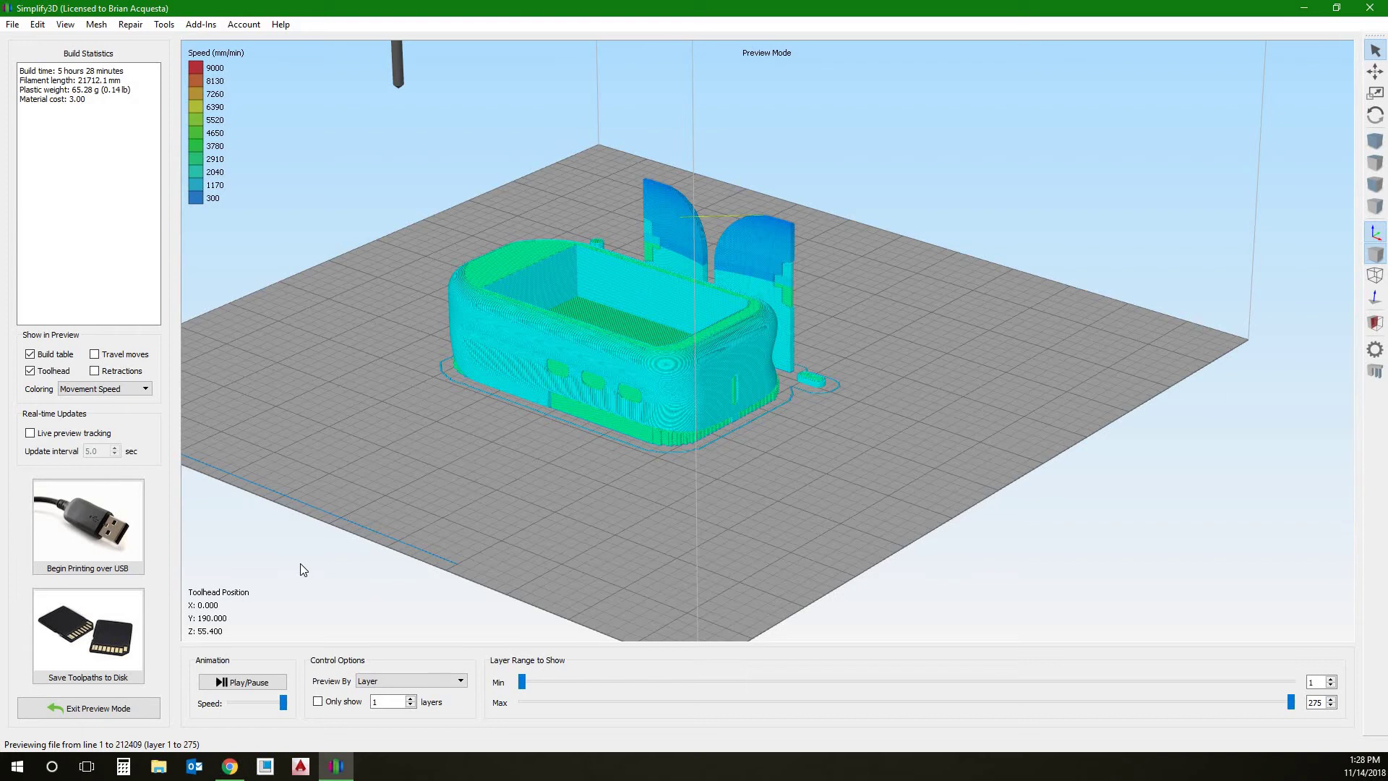
- Leave the preview and switch the process profile to MP Maker Select Plus
left_click(78, 709)
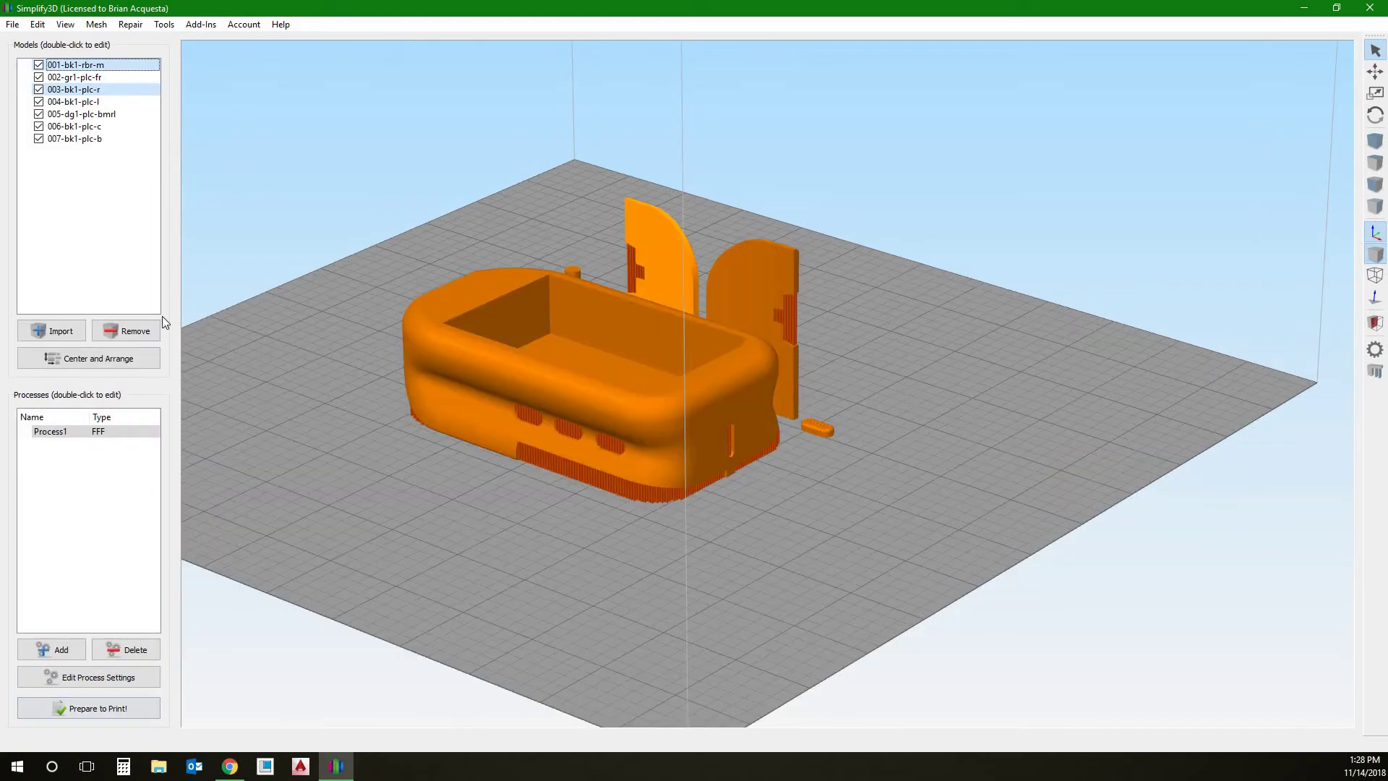
left_click(132, 678)
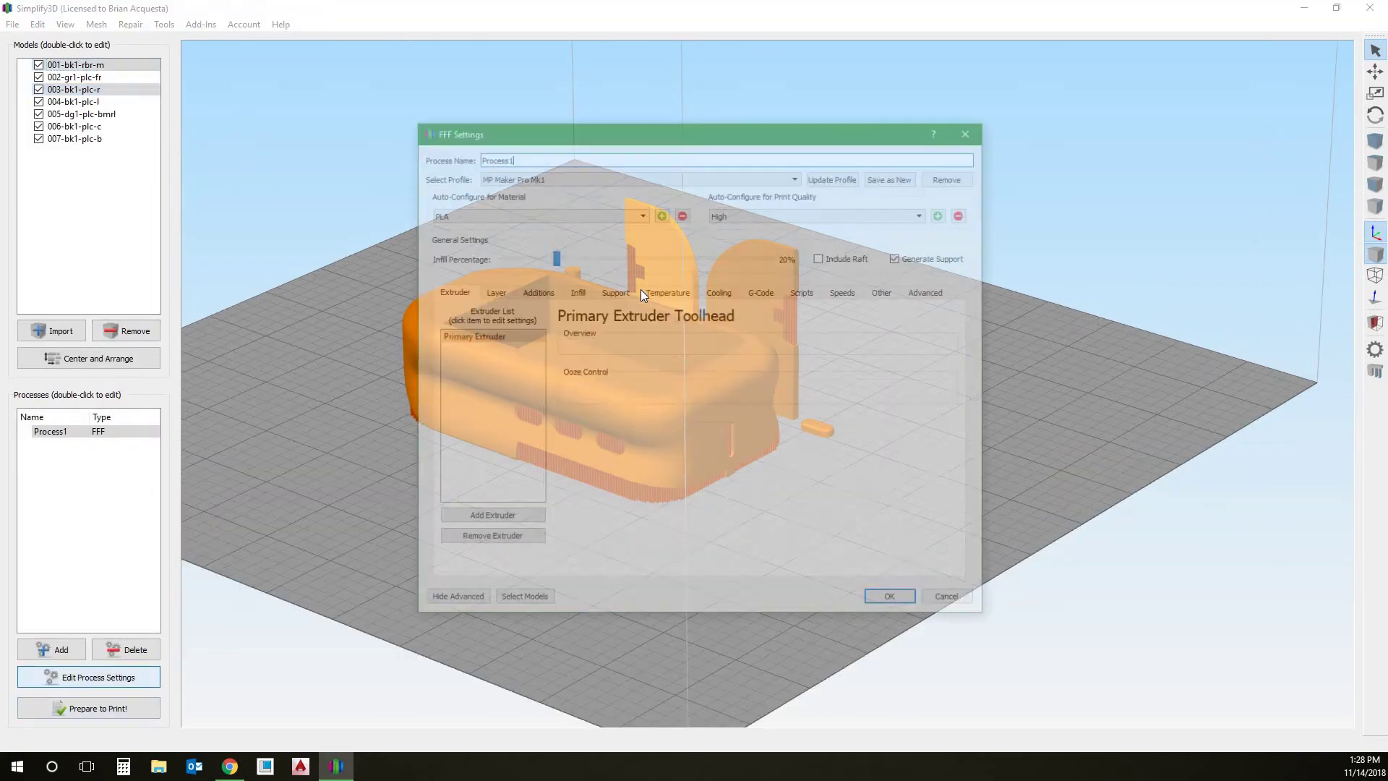
left_click(575, 175)
left_click(551, 203)
left_click(889, 606)
- Centre and arrange the parts, then re-slice them with supports enabled
scroll(470, 650, "up", 5)
left_click(96, 358)
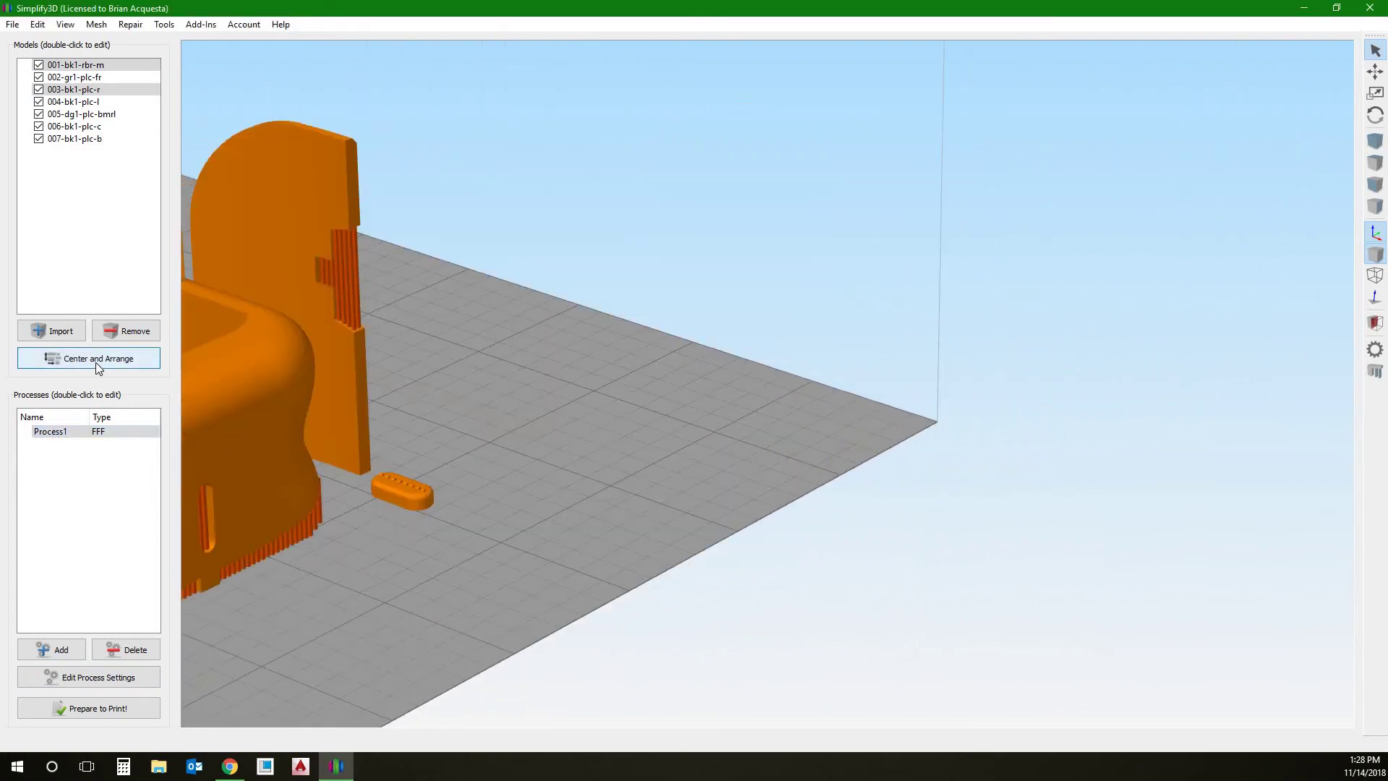
scroll(412, 463, "down", 8)
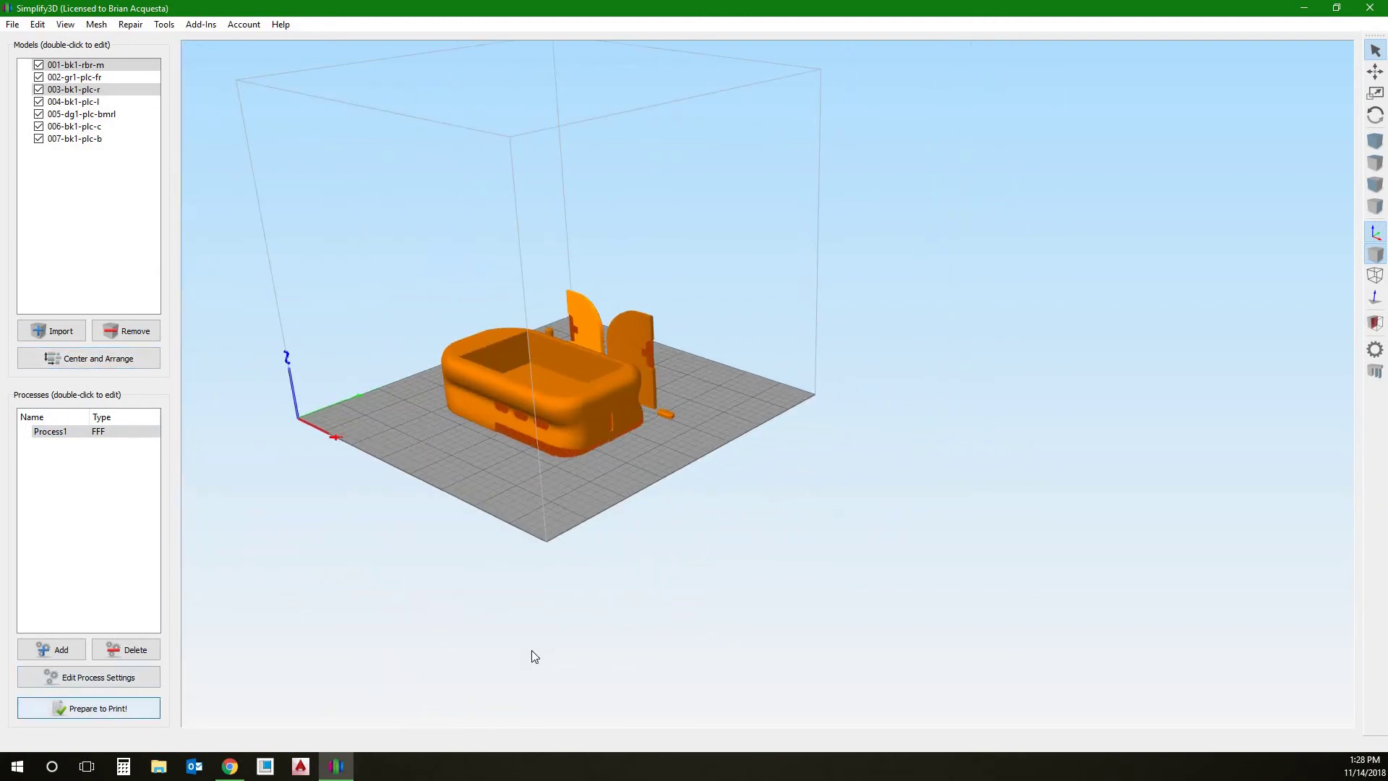
left_click(111, 707)
key("Return")
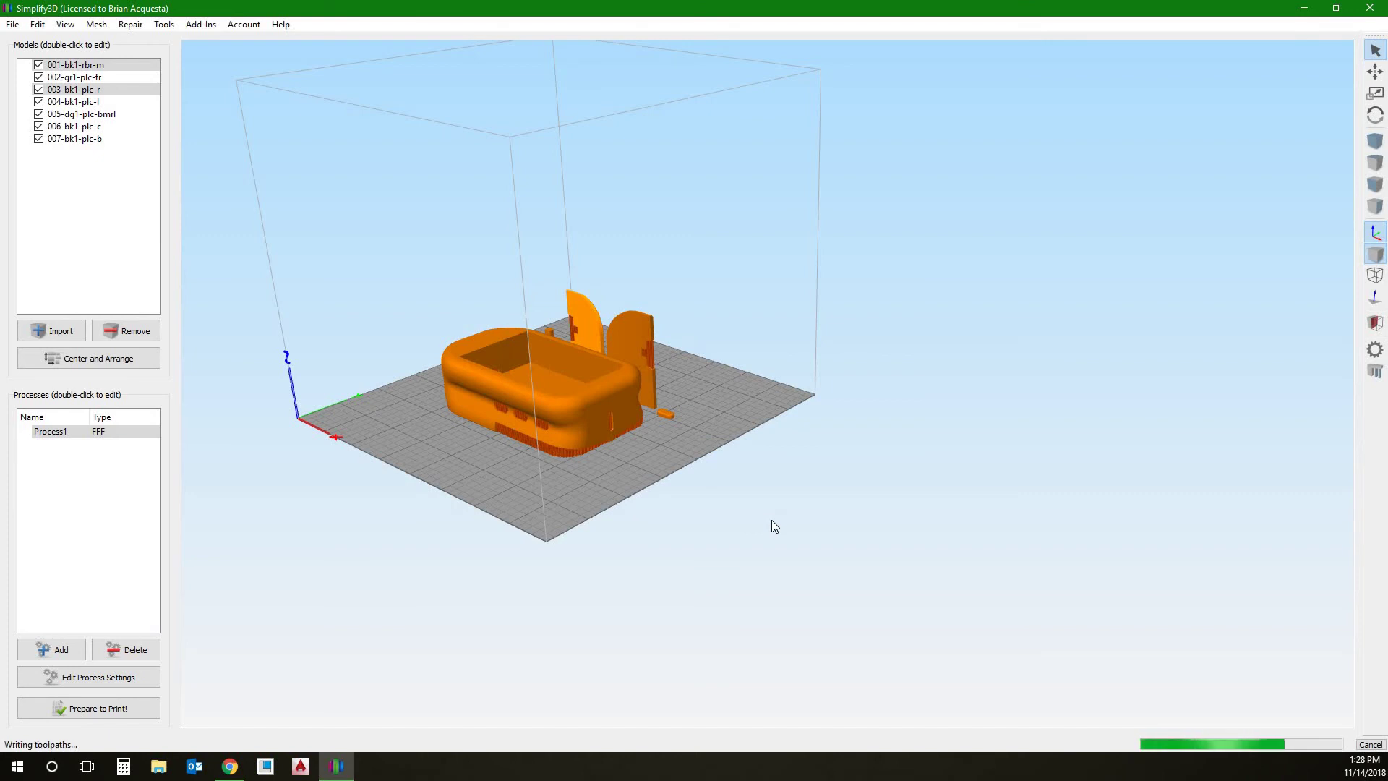